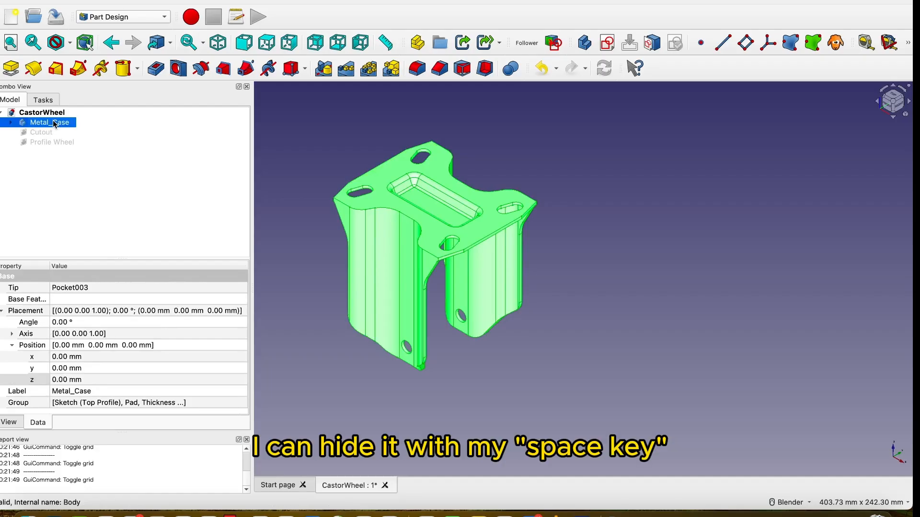
Step: Hide the Metal_Case body and create a new body in the CastorWheel document
key(space)
click(55, 159)
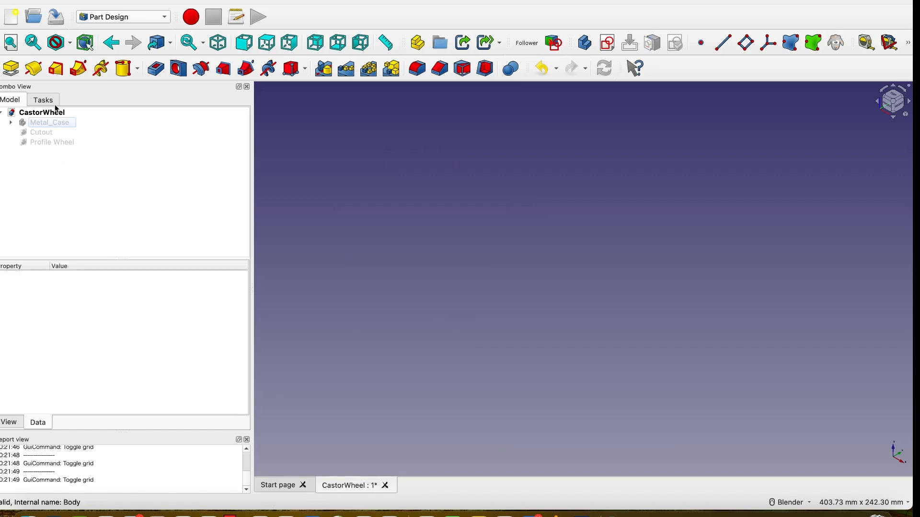
click(55, 113)
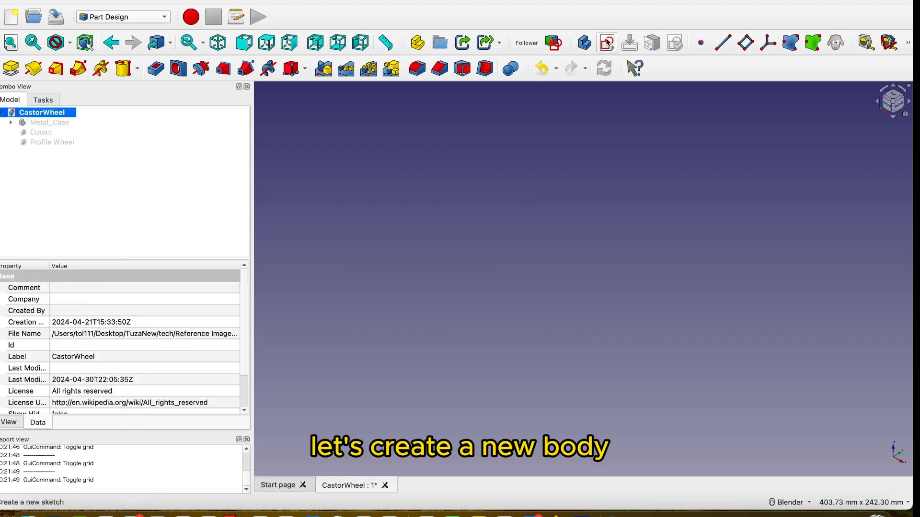
click(586, 43)
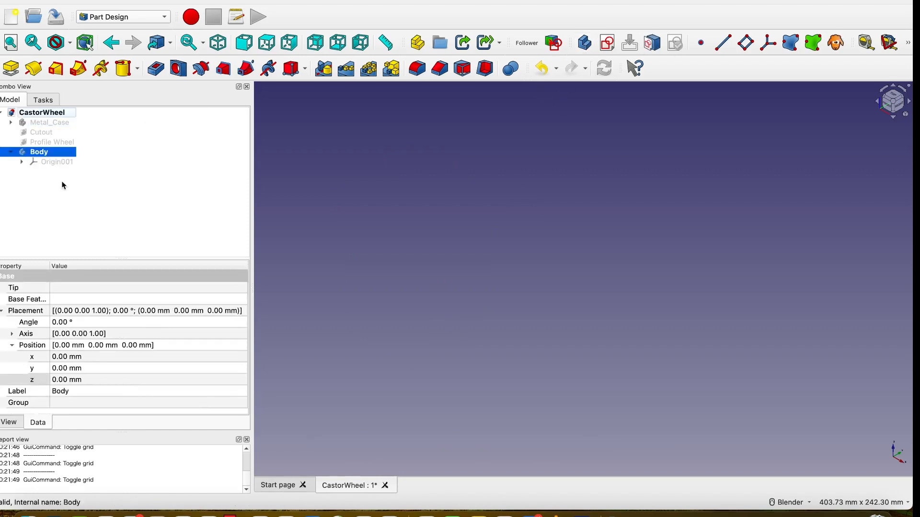
Step: Create a new sketch on the XZ plane of the new body
click(607, 44)
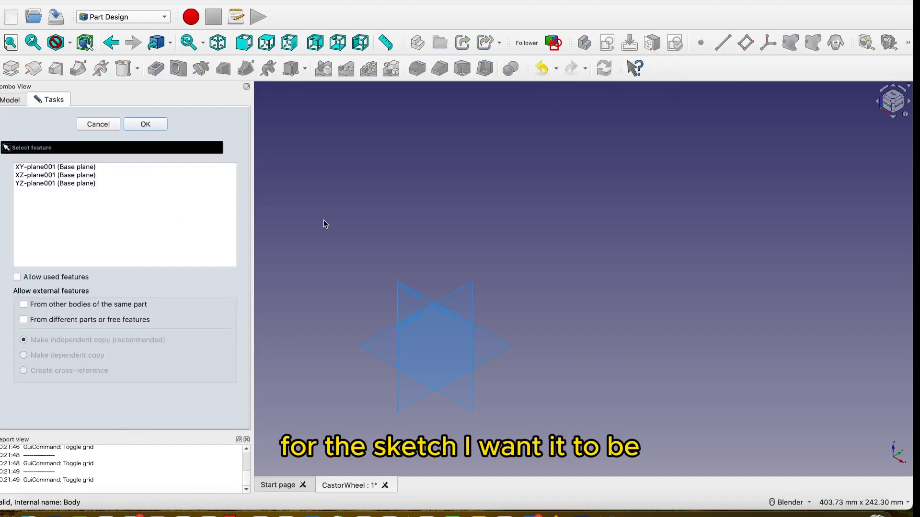
scroll(389, 222, down, 1)
middle_drag(506, 262, 484, 175)
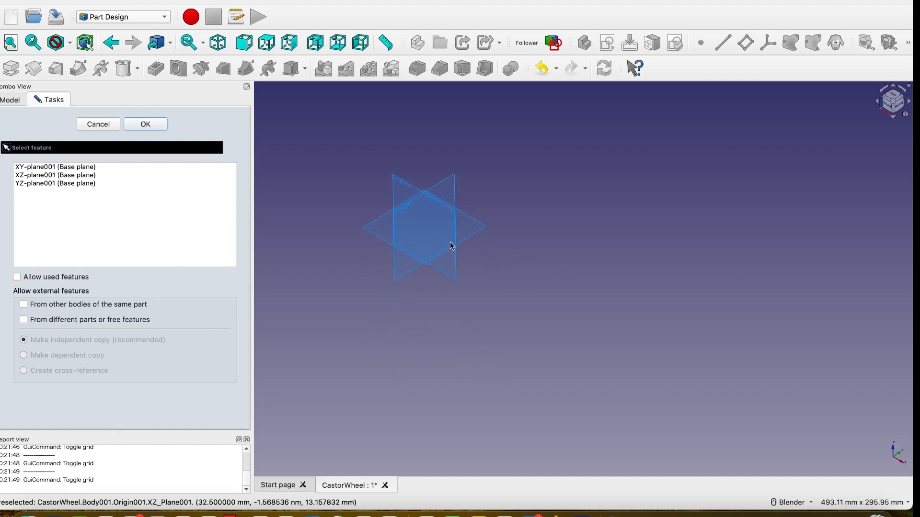
scroll(446, 225, up, 2)
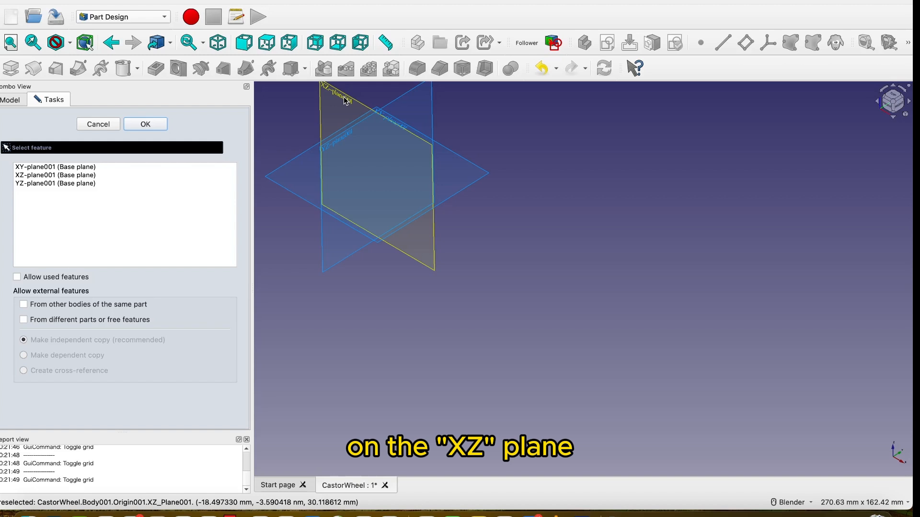
click(345, 99)
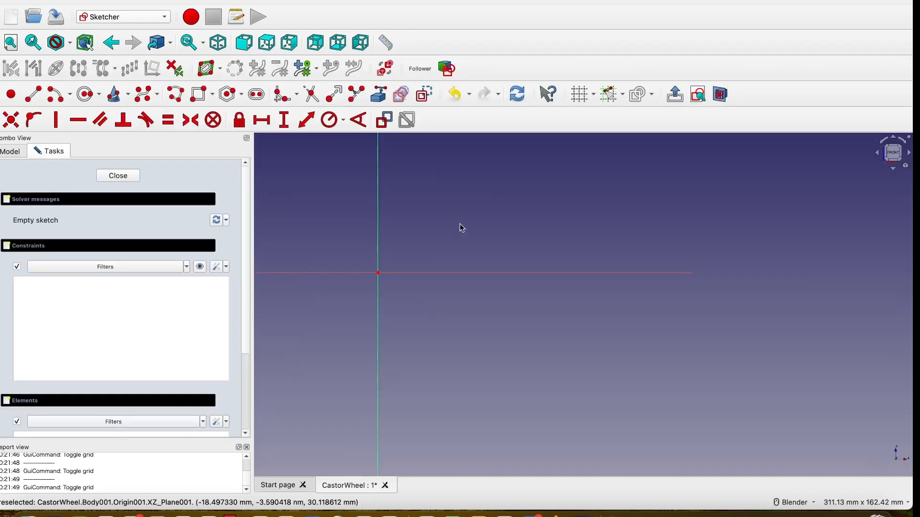
shift+middle_drag(516, 234, 608, 249)
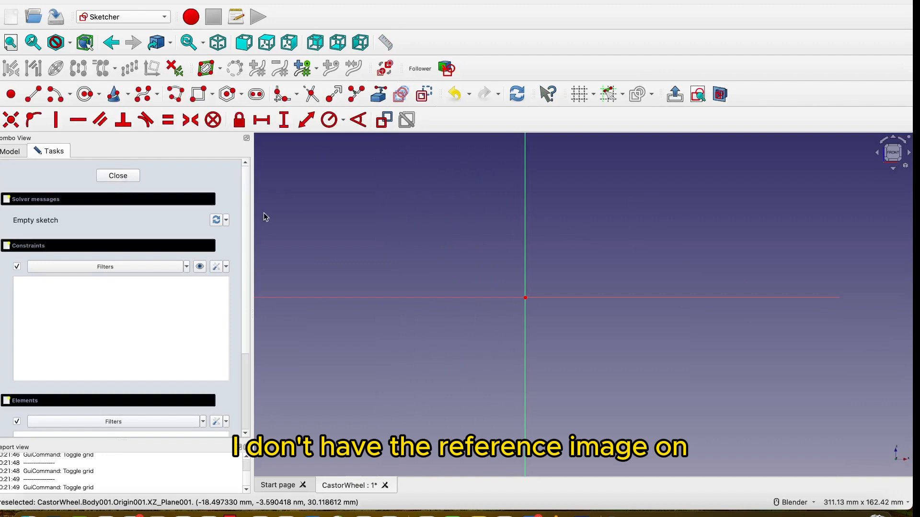
Step: Close the empty sketch and make the Profile Wheel reference image visible
click(118, 176)
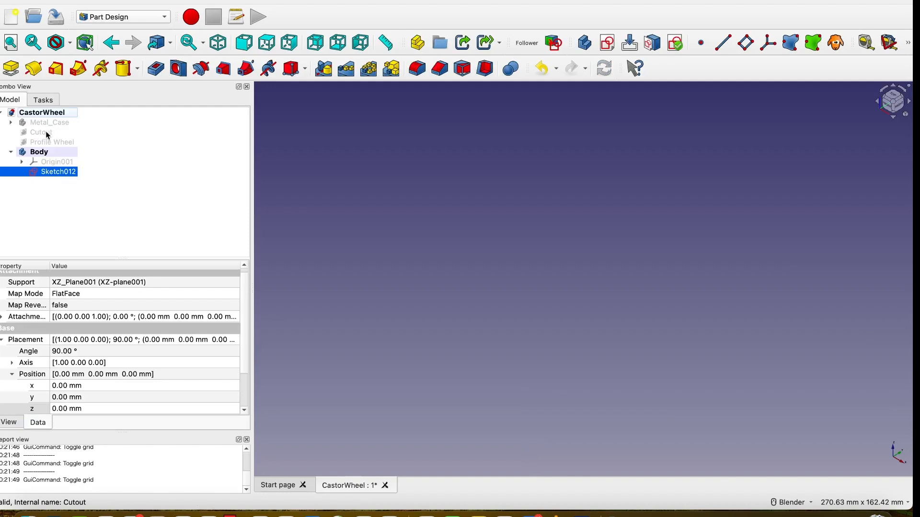
click(51, 142)
key(space)
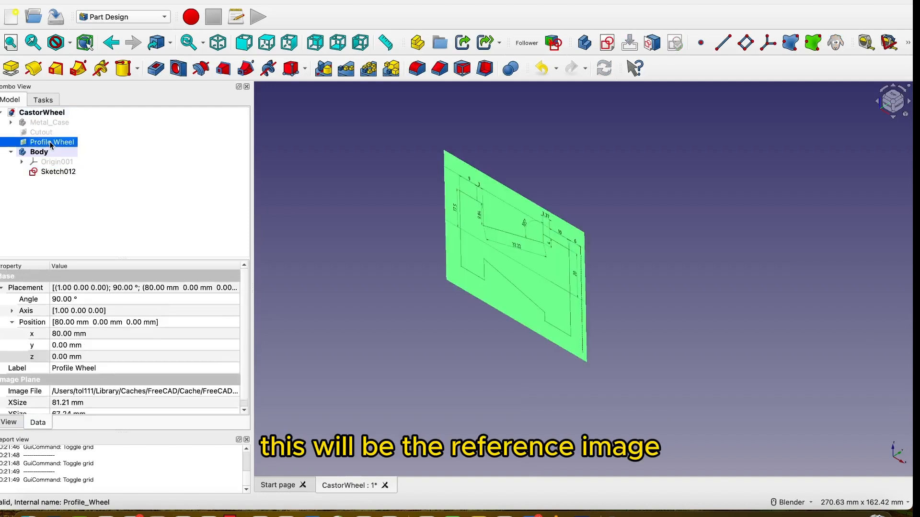
Step: Rename the new body's sketch to "Wheel Profile"
click(62, 172)
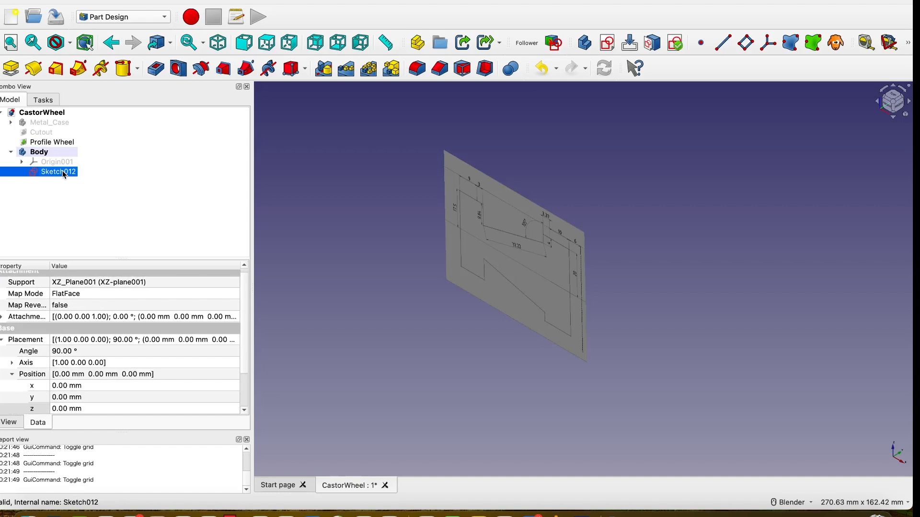
right_click(62, 171)
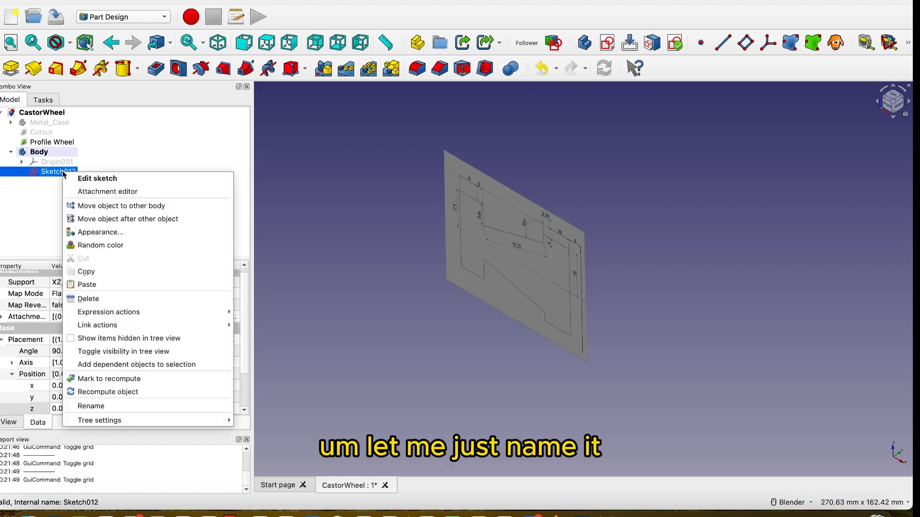
click(120, 406)
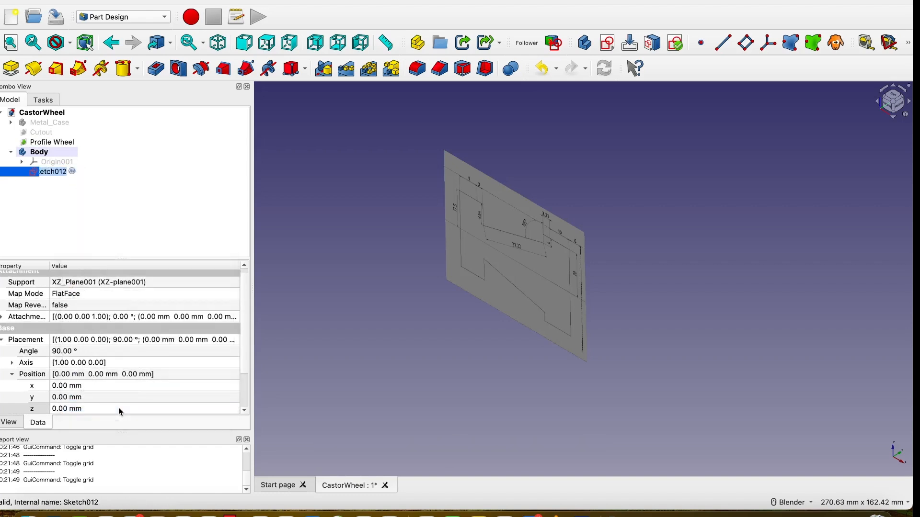
text(W)
text(heel Profile)
key(Return)
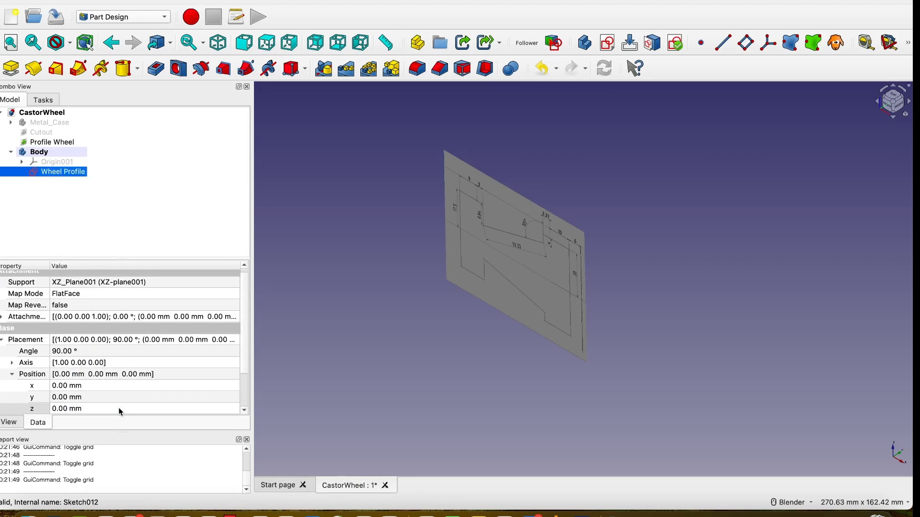
Step: Open the Wheel Profile sketch for editing and examine the dimensioned profile on the reference image beside the vertical axis
double_click(74, 173)
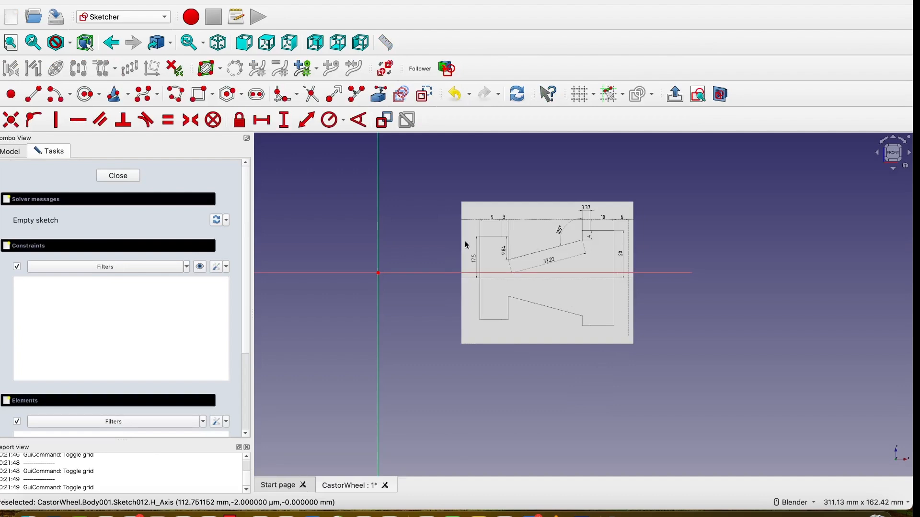
scroll(475, 245, up, 4)
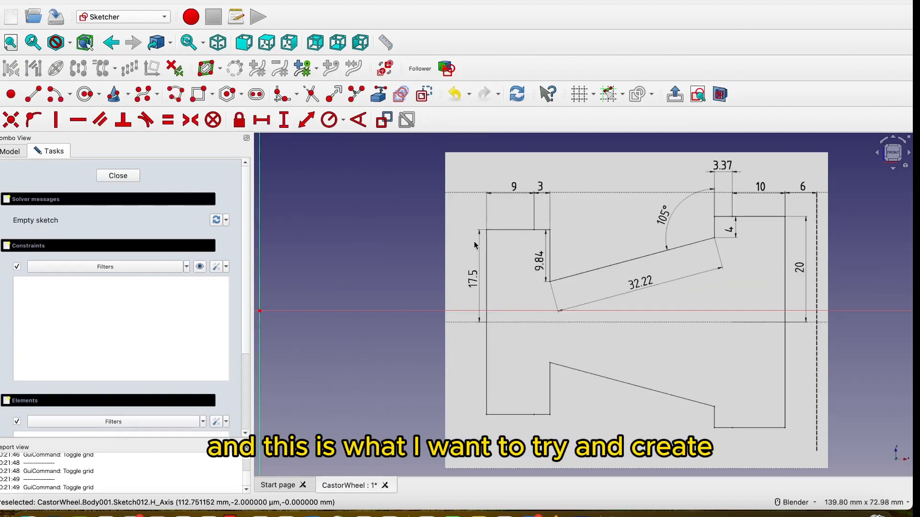
scroll(474, 245, down, 2)
mouse_move(398, 254)
shift+middle_down()
mouse_move(506, 275)
mouse_move(425, 285)
shift+middle_up()
scroll(668, 250, up, 3)
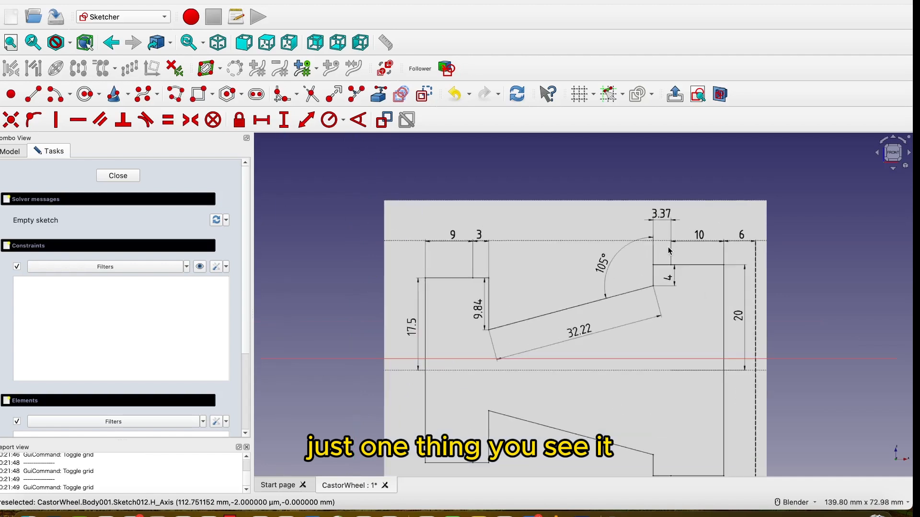
scroll(667, 246, down, 1)
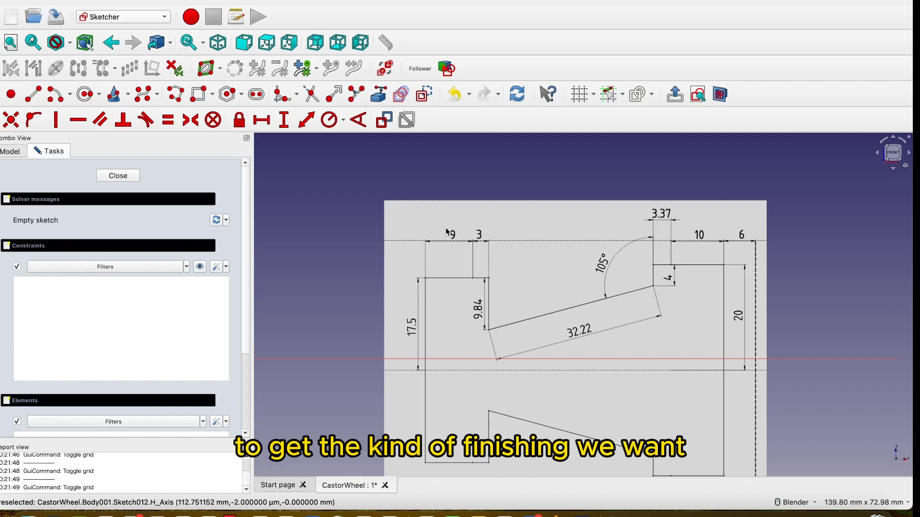
mouse_move(502, 272)
shift+middle_down()
mouse_move(544, 280)
mouse_move(649, 258)
shift+middle_up()
scroll(613, 274, down, 3)
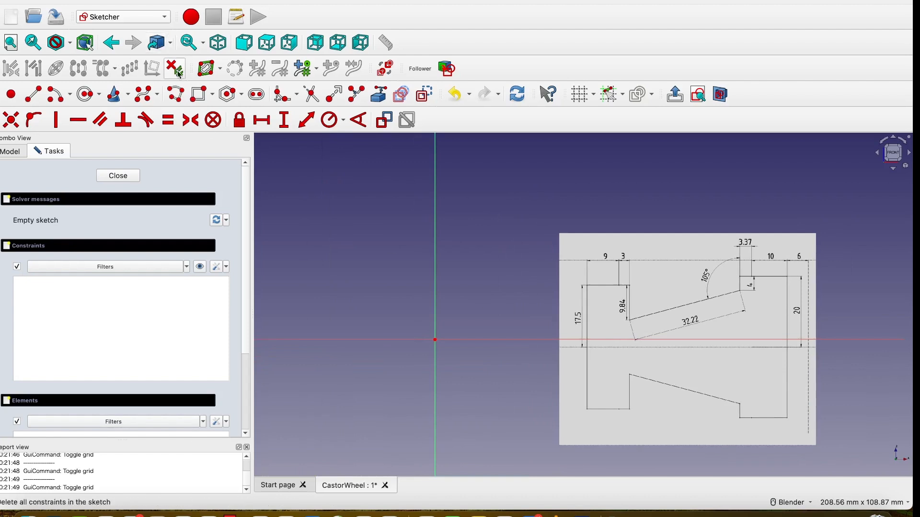
Step: Start a polyline just left of the vertical axis with two collinear horizontal segments, about 18 and 13.5 mm, and a short vertical segment downward
click(176, 96)
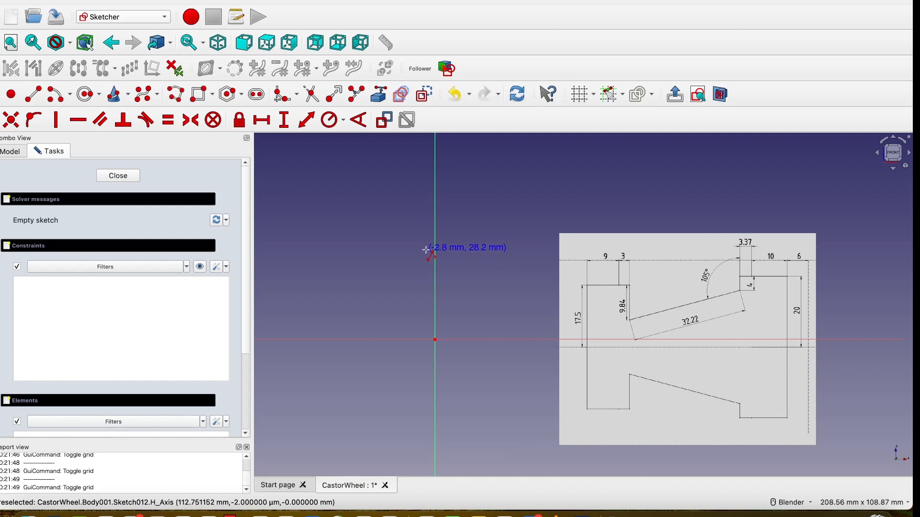
click(426, 250)
click(369, 250)
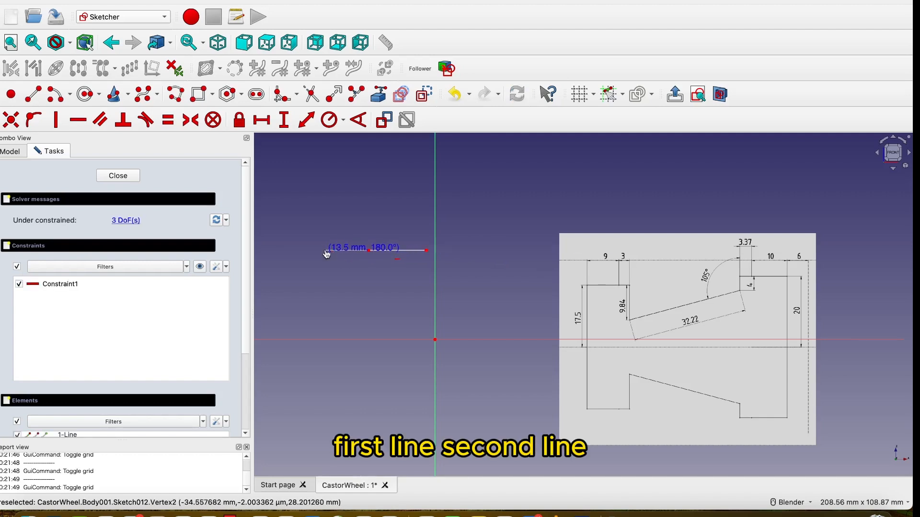
click(325, 250)
shift+middle_drag(325, 249, 444, 236)
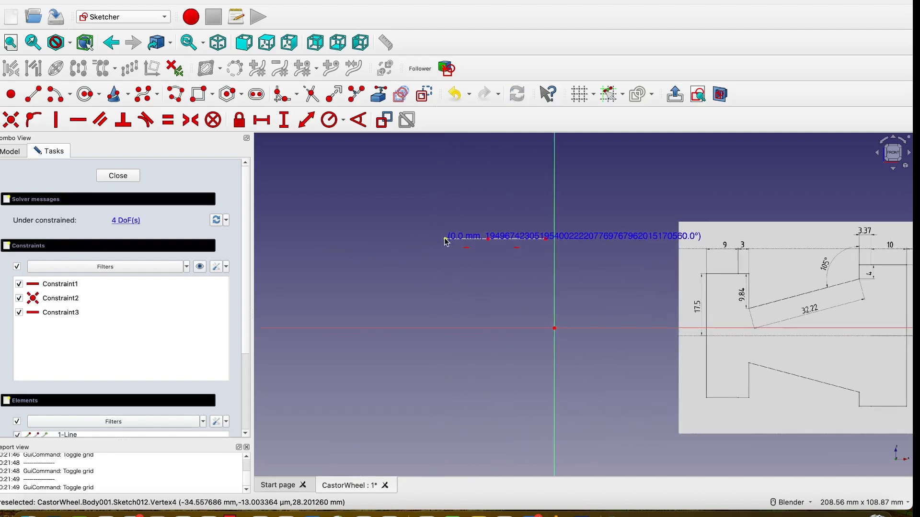
click(445, 262)
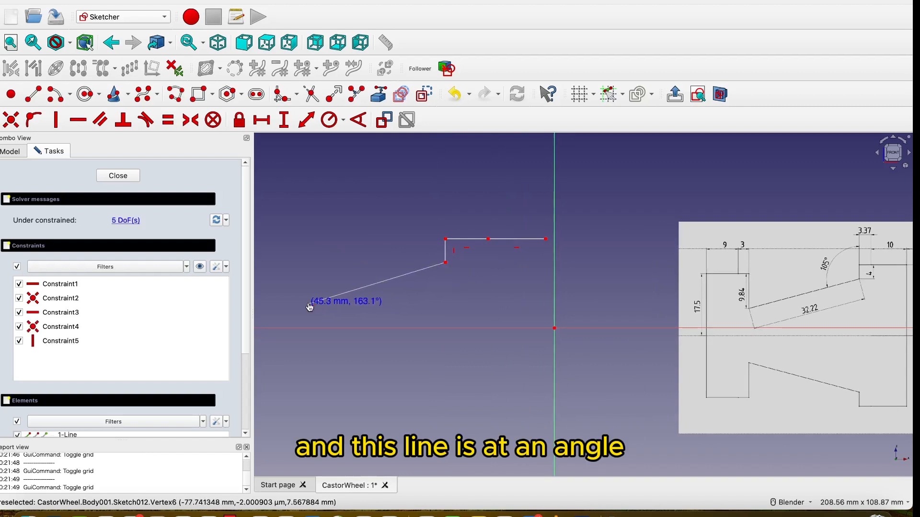
Step: Continue the polyline with a downward-sloping segment about 45 mm long, a vertical segment upward and two collinear horizontal segments, leaving the profile open
click(308, 304)
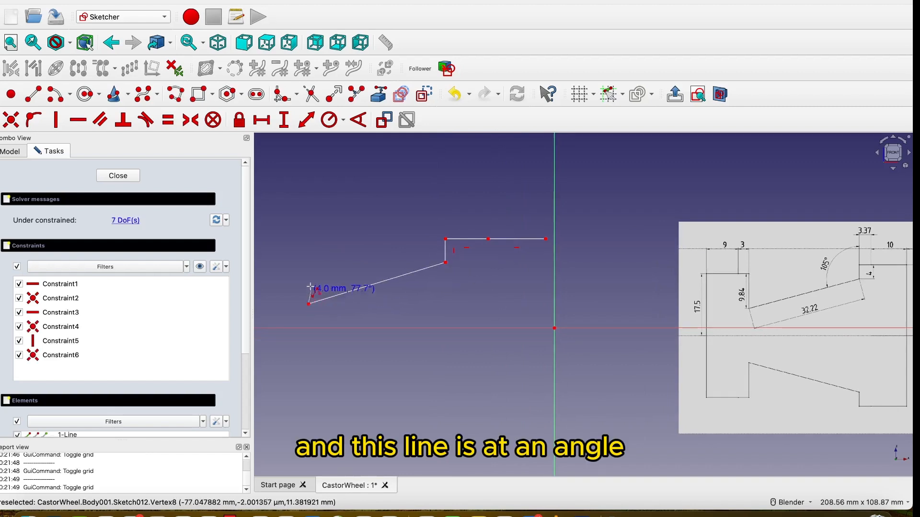
click(308, 244)
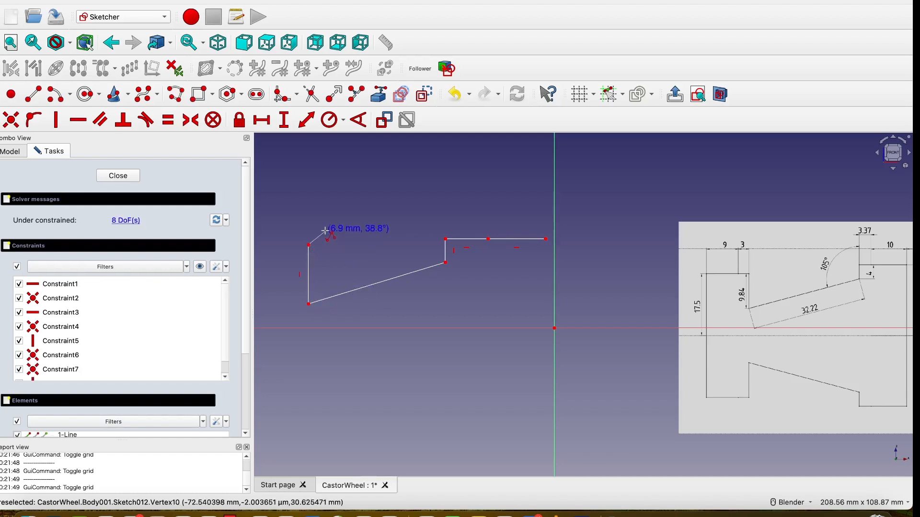
shift+middle_drag(328, 228, 394, 218)
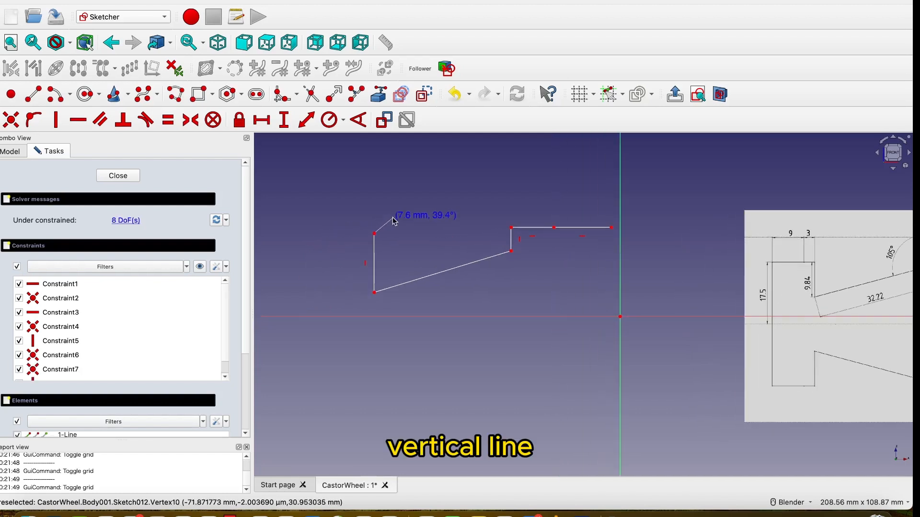
click(340, 233)
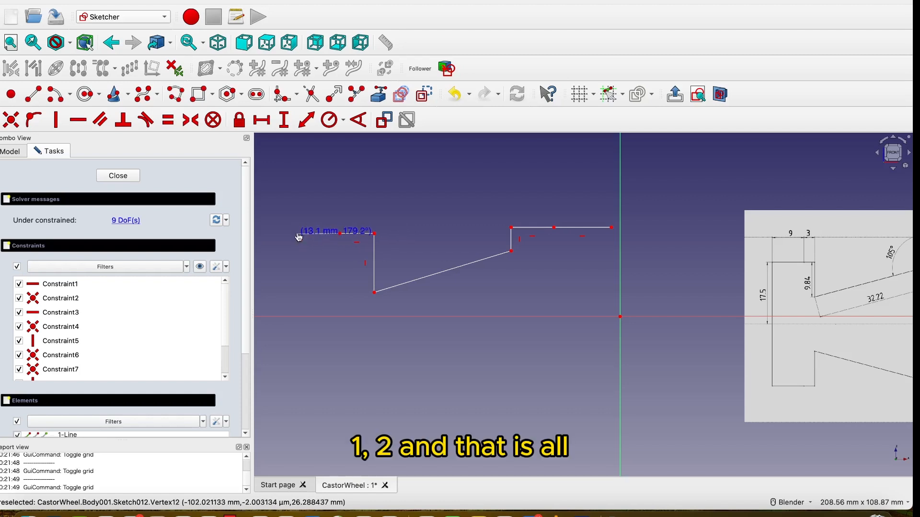
click(297, 234)
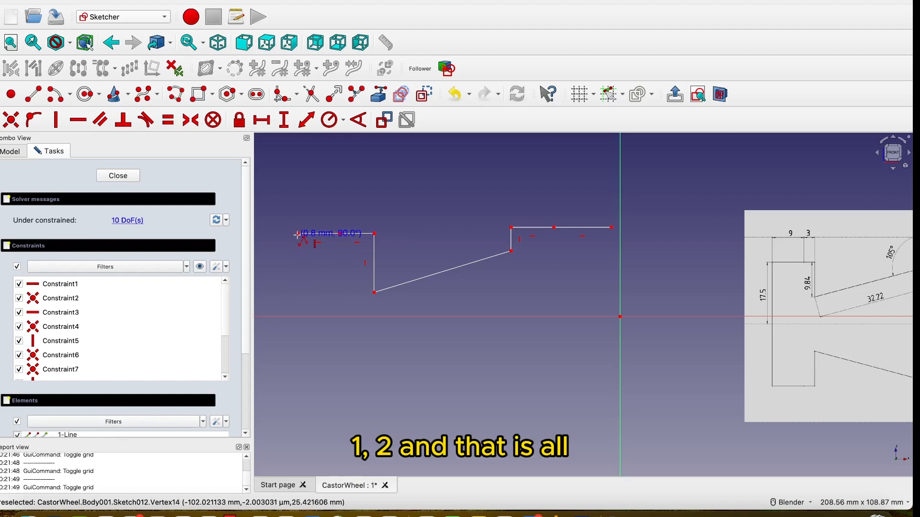
right_click(305, 266)
Step: Constrain the horizontal segment nearest the vertical axis to 10 mm long and its collinear neighbour to 3.37 mm
scroll(306, 268, down, 1)
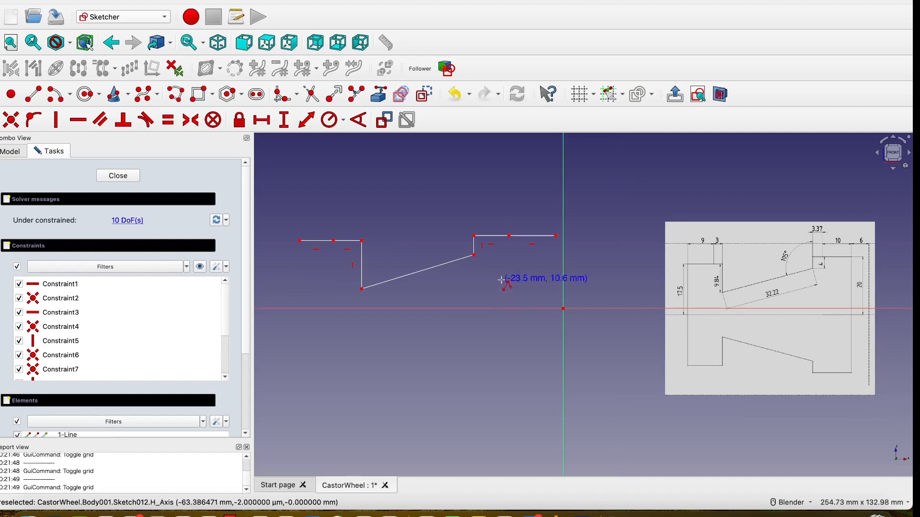
shift+middle_drag(496, 272, 460, 268)
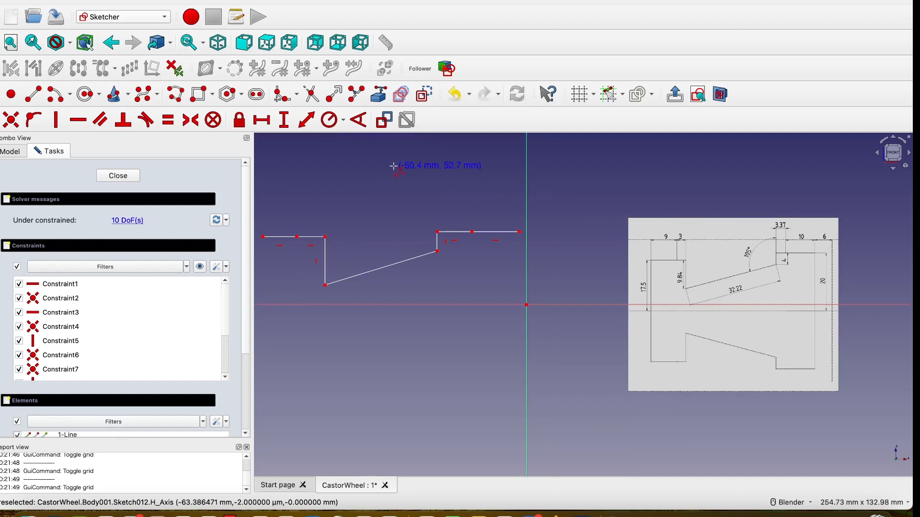
click(261, 120)
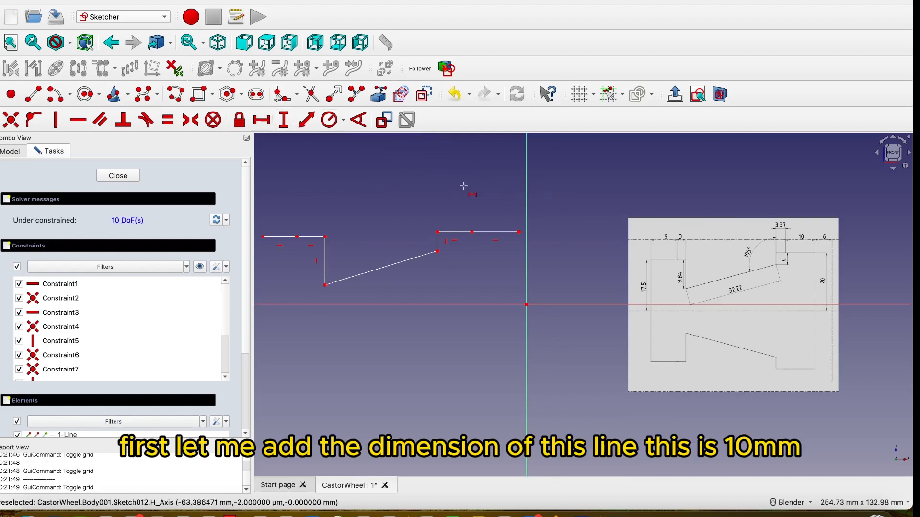
click(497, 231)
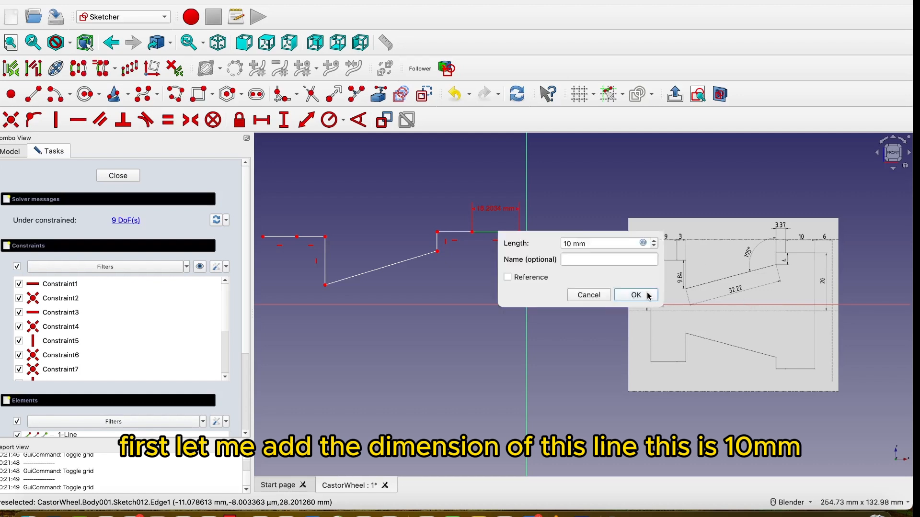
click(643, 293)
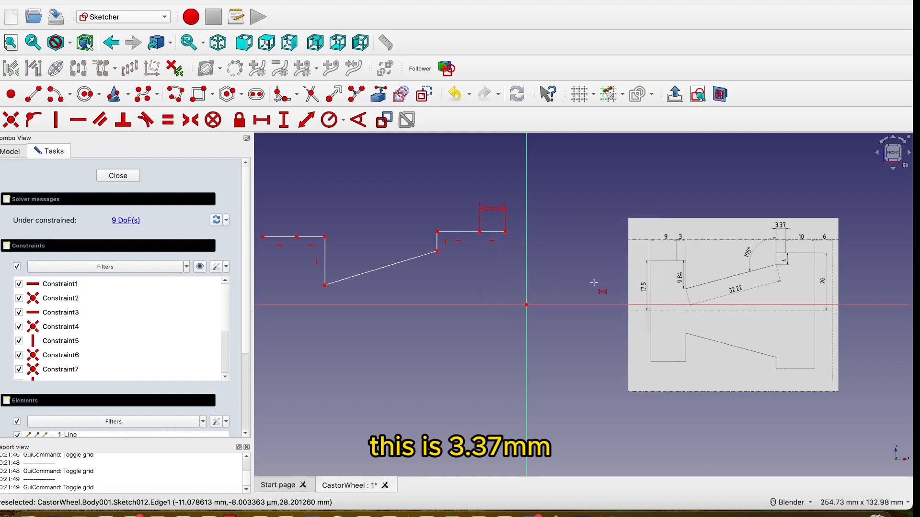
click(457, 232)
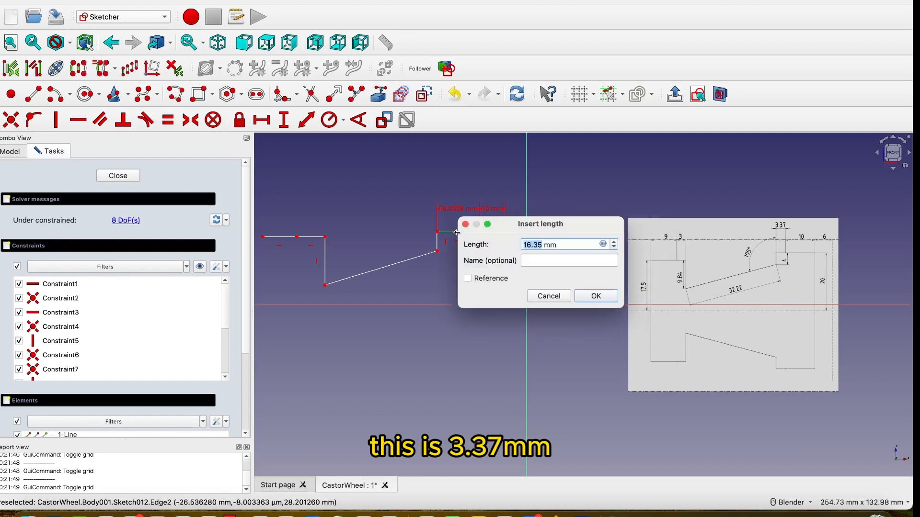
text(3.37)
click(613, 298)
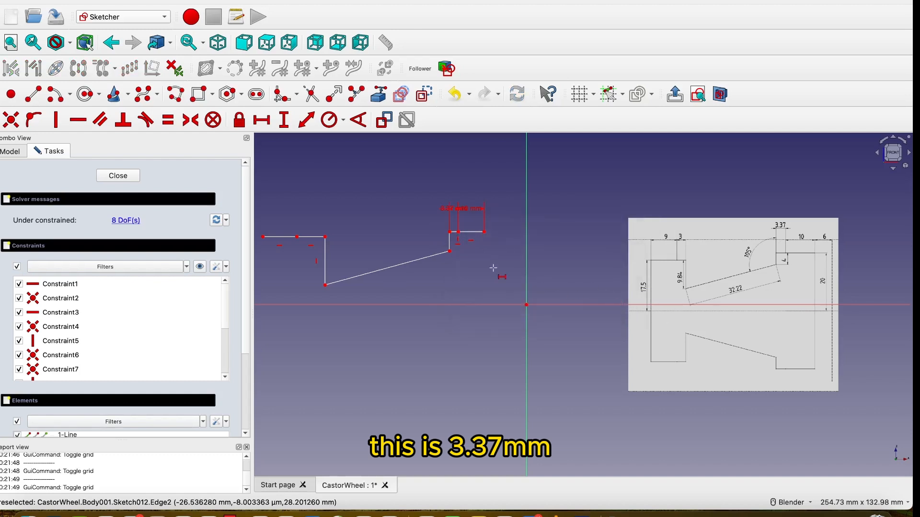
Step: Constrain the horizontal distance between the origin and the profile's open end nearest the vertical axis to 6 mm
click(484, 232)
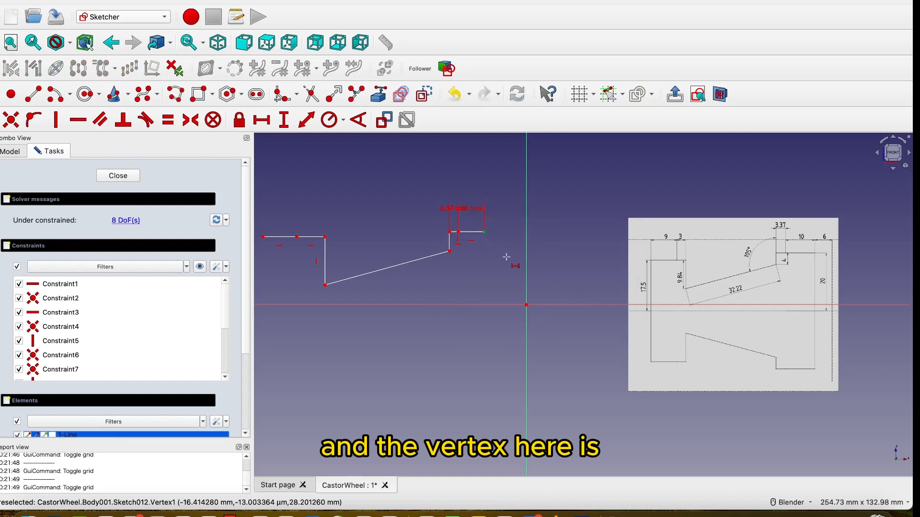
click(526, 304)
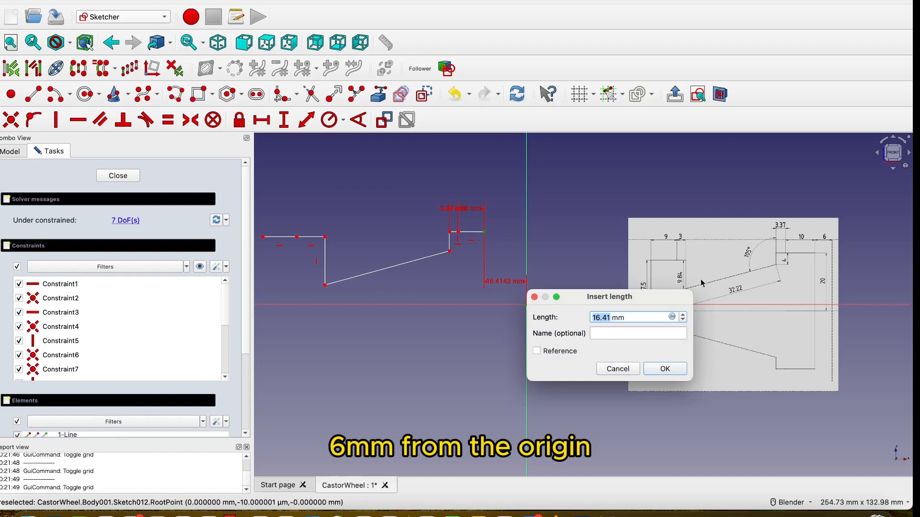
text(6)
click(664, 369)
Step: Try to constrain the vertical distance between the origin and the profile's end nearest the axis to 20 mm
scroll(828, 234, up, 5)
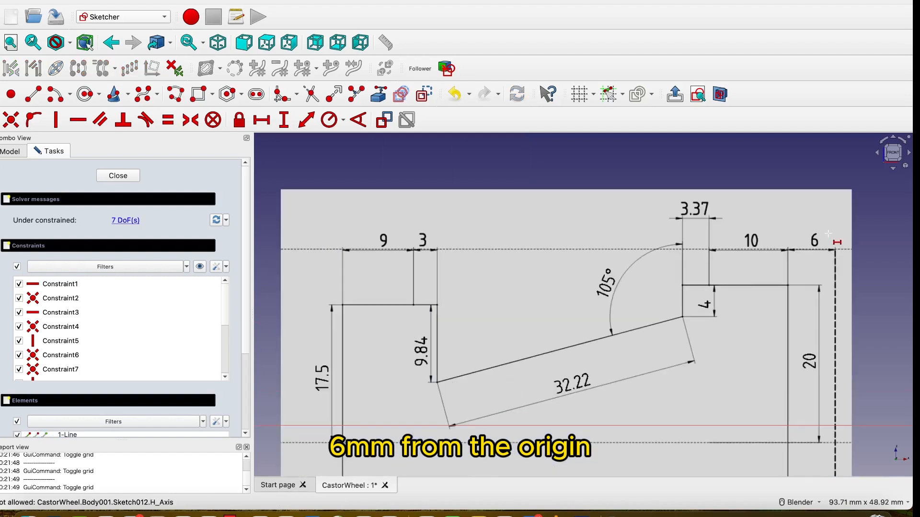
scroll(809, 356, down, 5)
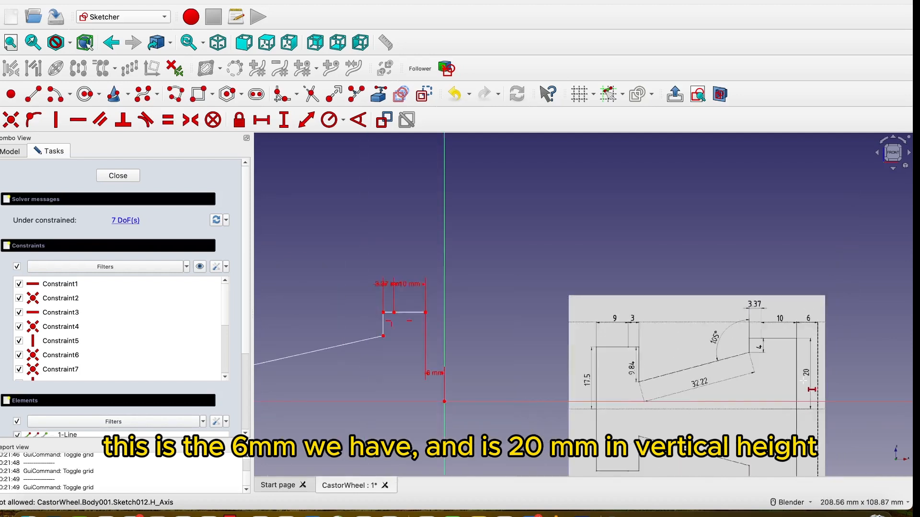
click(283, 122)
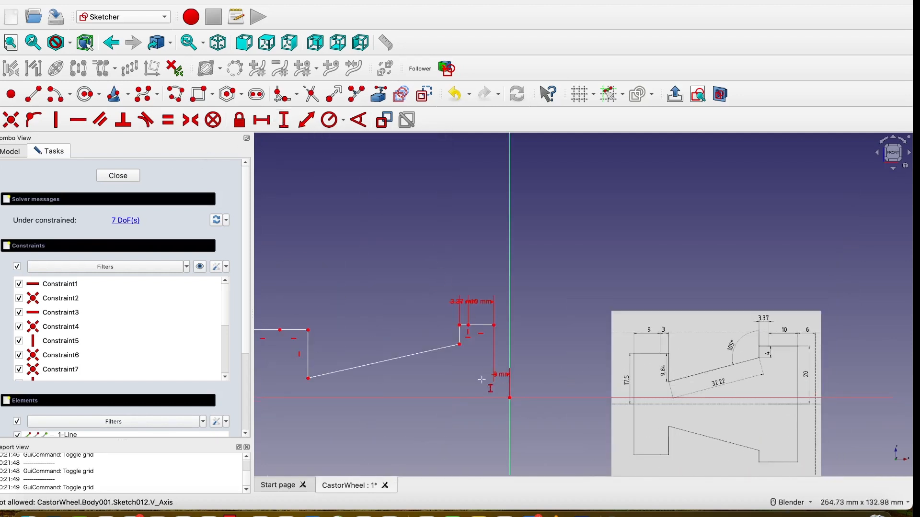
click(495, 325)
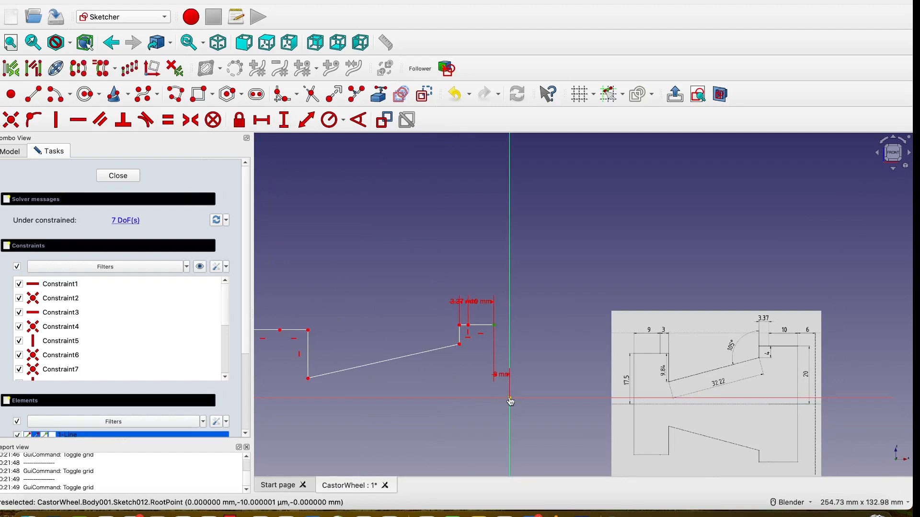
click(509, 397)
text(20)
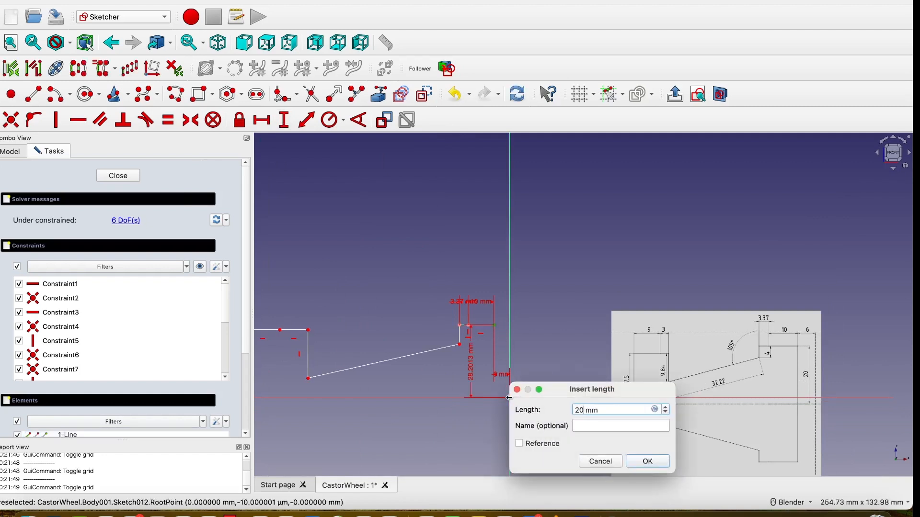
click(656, 461)
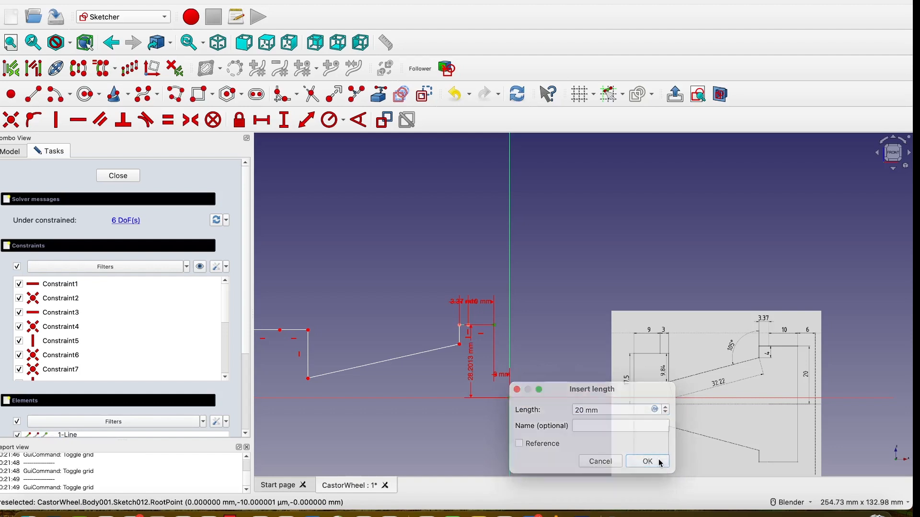
key(ctrl+z)
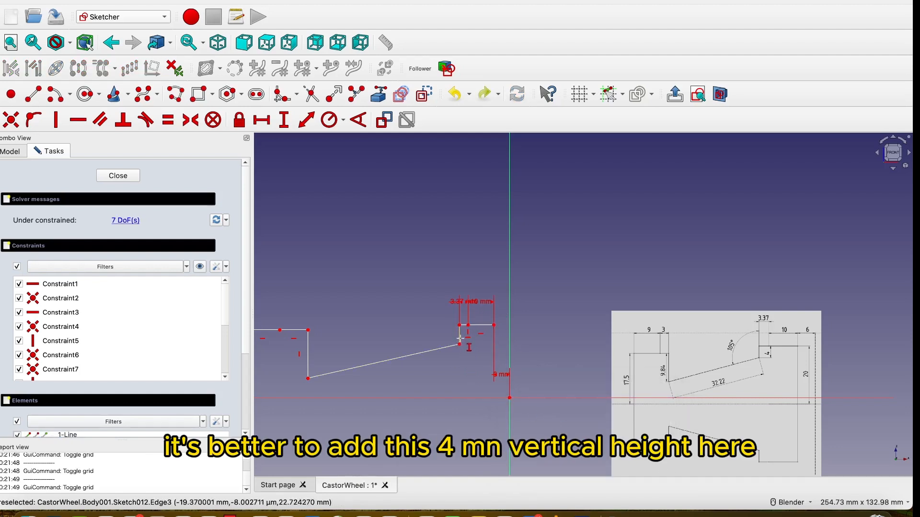
Step: Constrain the short vertical segment beside the 3.37 mm segment to a height of 4 mm
scroll(742, 362, up, 4)
scroll(737, 363, down, 4)
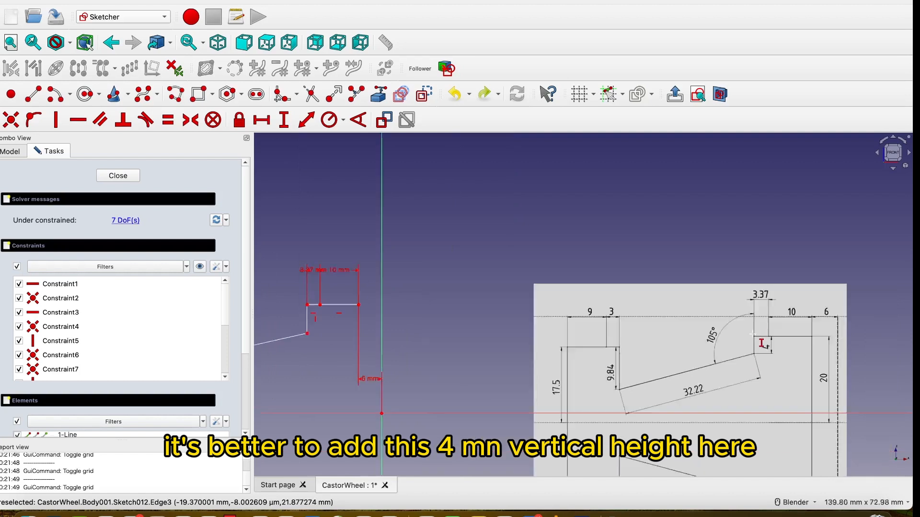
scroll(456, 312, up, 3)
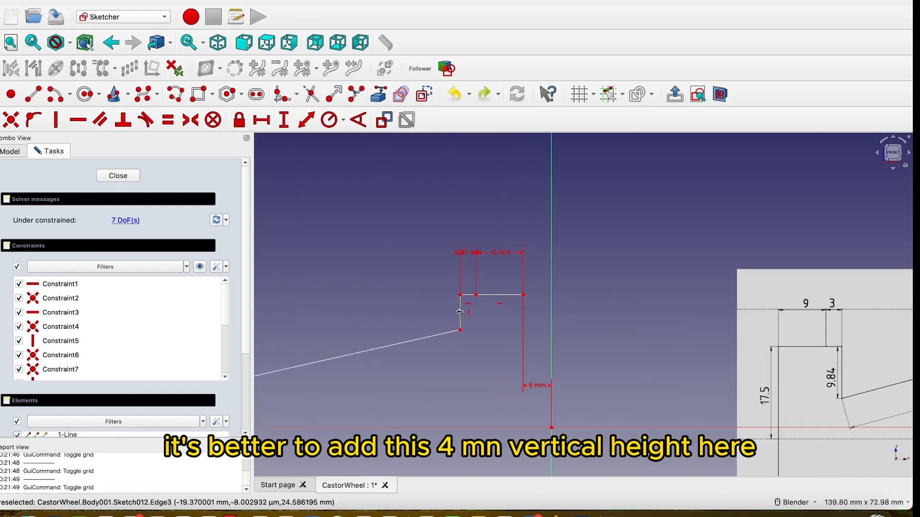
click(460, 311)
text(4)
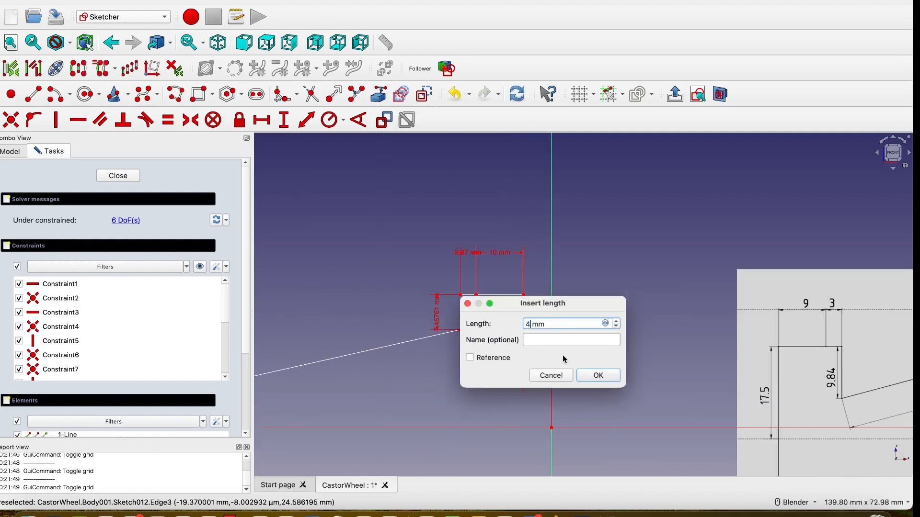
click(605, 380)
Step: Constrain the vertical distance from the origin to the profile's open end nearest the vertical axis to 20 mm
scroll(506, 354, down, 2)
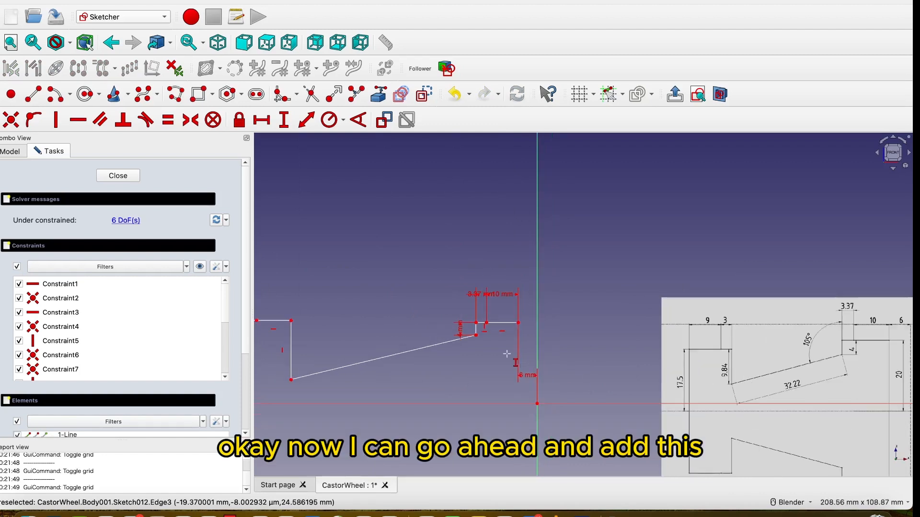
click(519, 324)
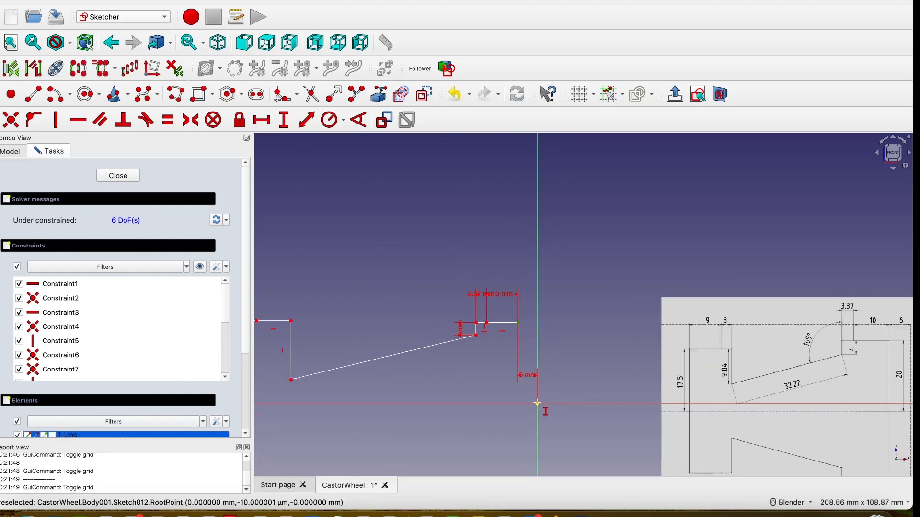
click(537, 403)
text(20)
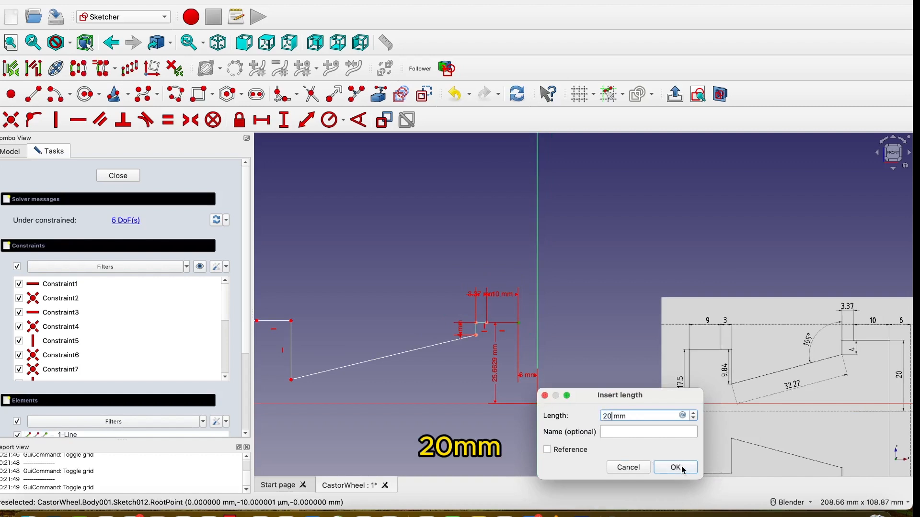
click(674, 467)
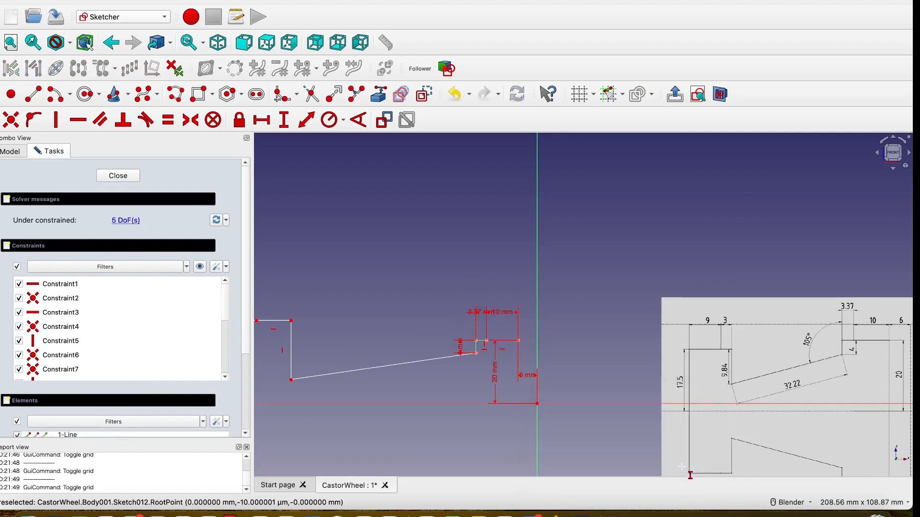
Step: Constrain the length of the sloping segment to 32.22 mm, as given in the reference drawing
scroll(500, 386, down, 1)
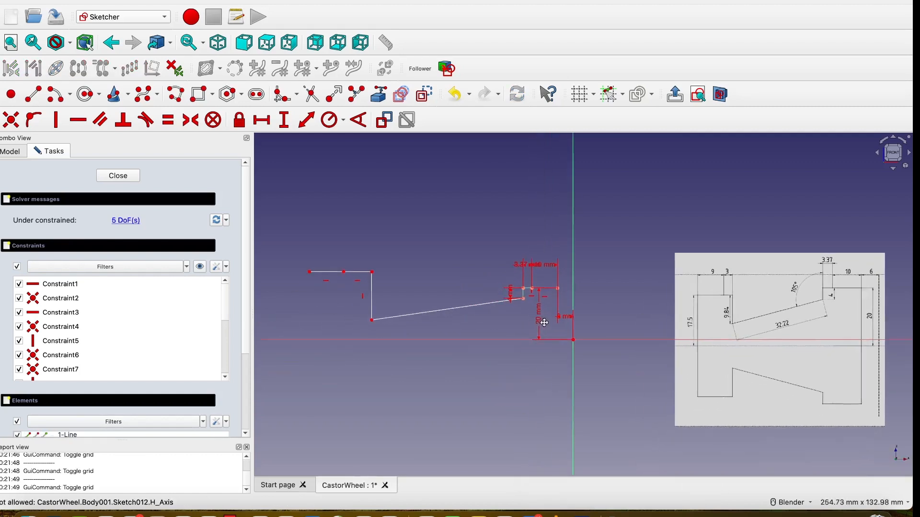
scroll(534, 314, up, 5)
scroll(547, 353, down, 4)
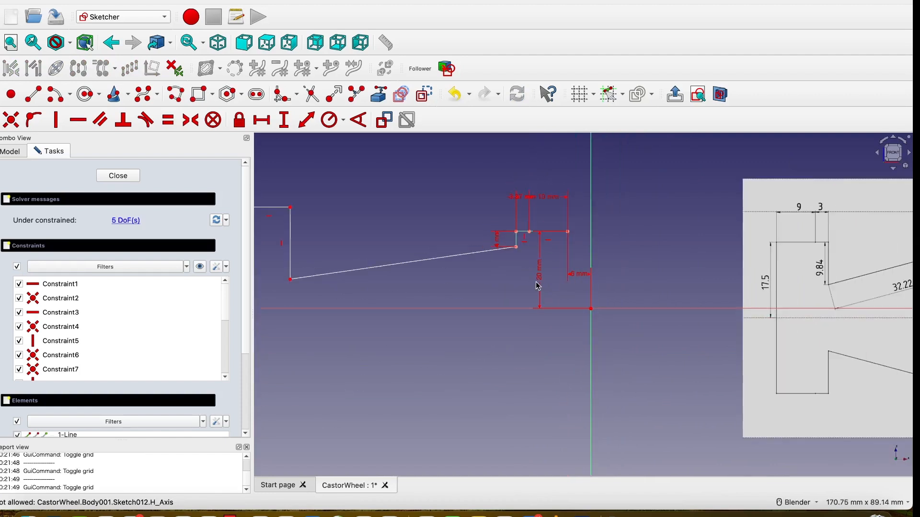
shift+middle_drag(536, 283, 449, 280)
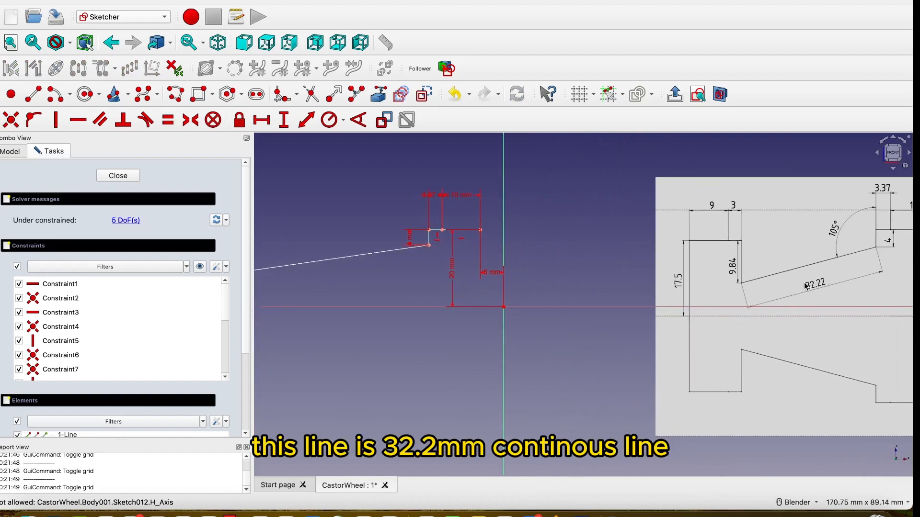
shift+middle_drag(386, 286, 470, 265)
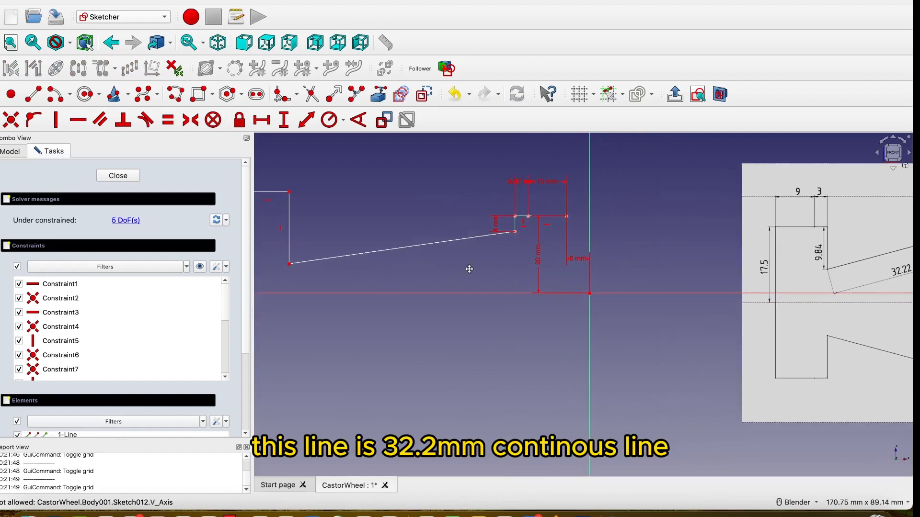
click(307, 120)
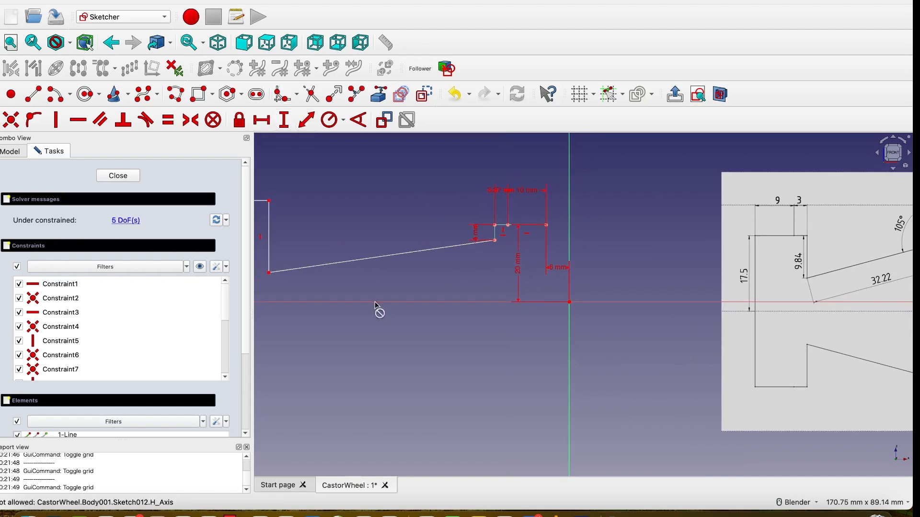
click(377, 259)
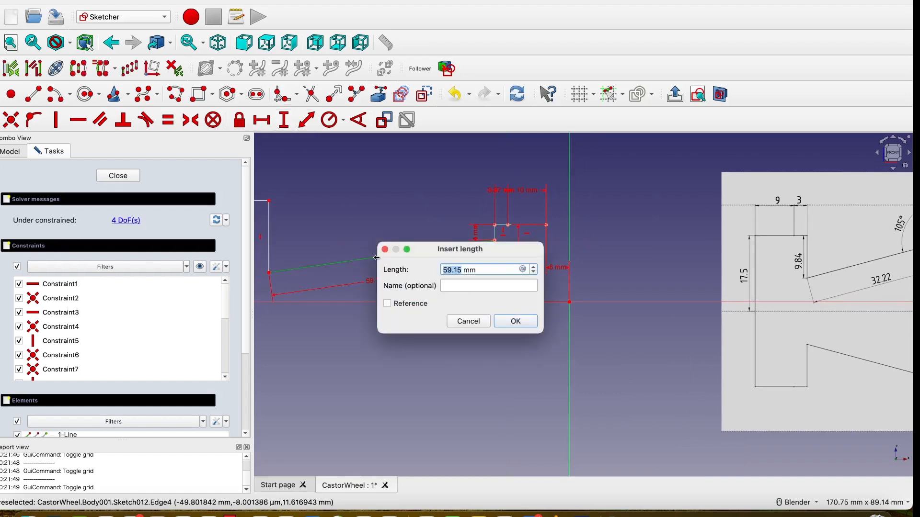
text(32)
click(516, 321)
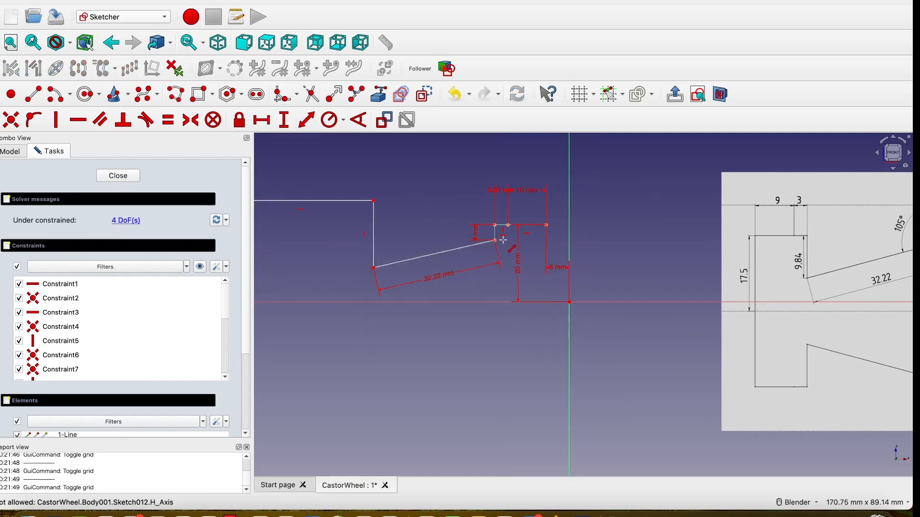
Step: Constrain the angle between the sloping segment and the short 4 mm vertical segment to 105°
scroll(503, 239, down, 5)
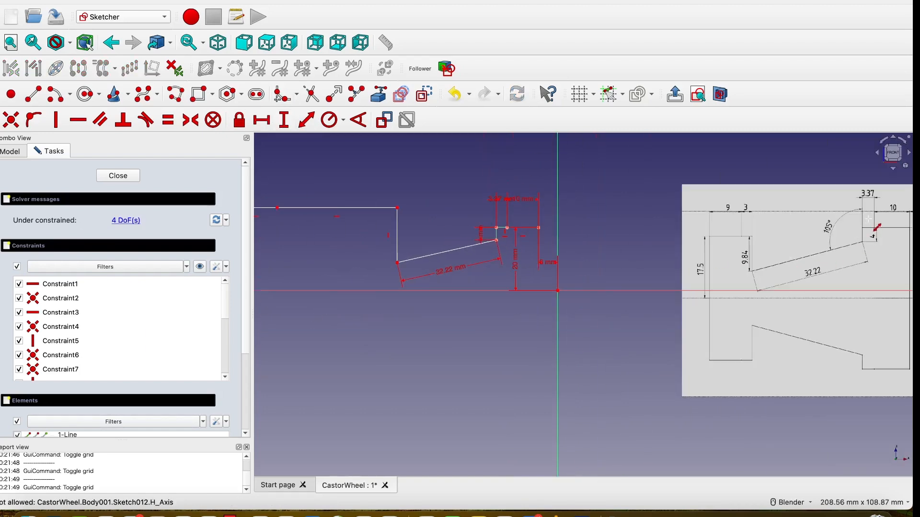
scroll(868, 219, up, 2)
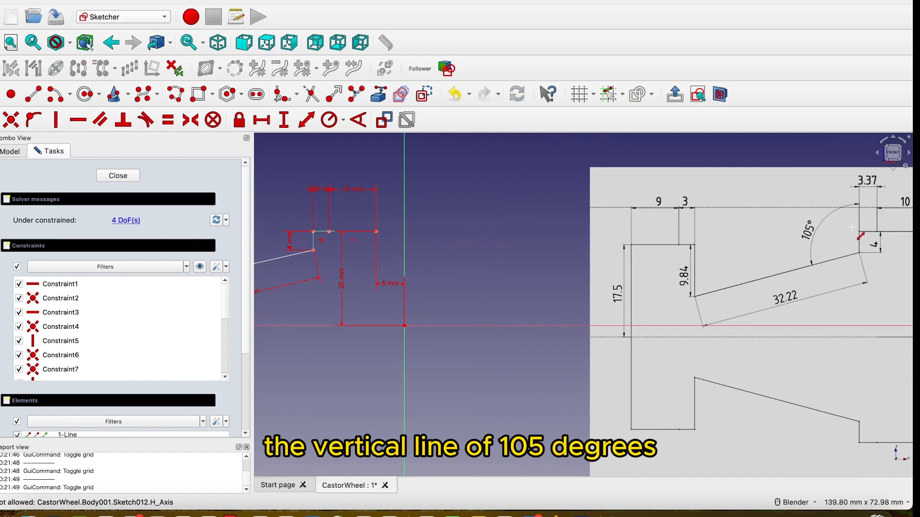
scroll(355, 275, up, 3)
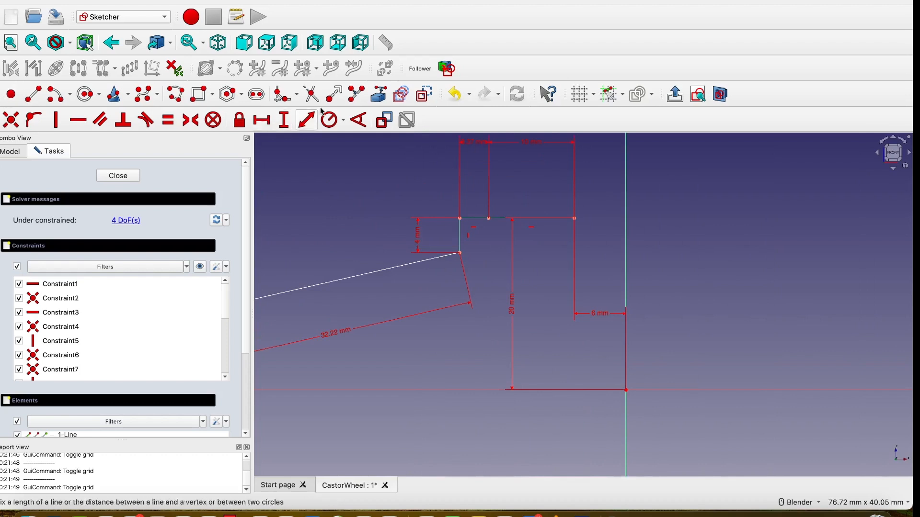
click(358, 120)
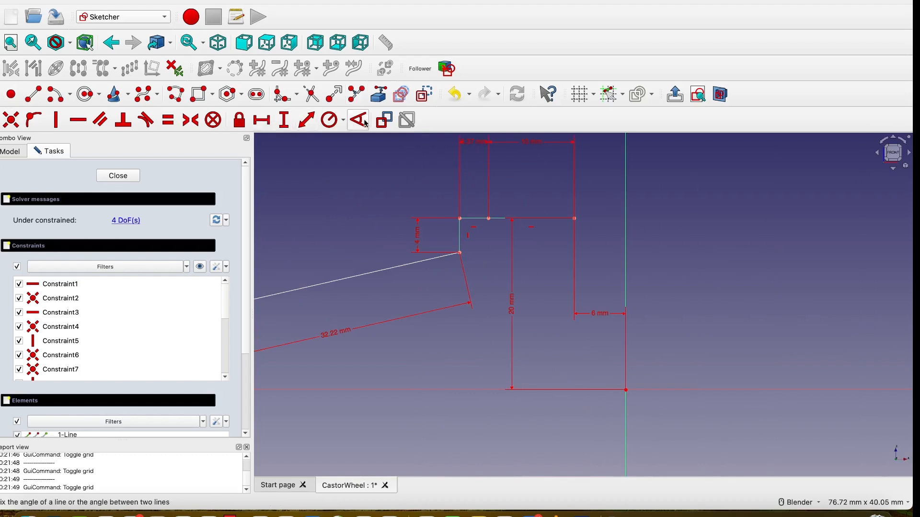
click(400, 267)
click(459, 228)
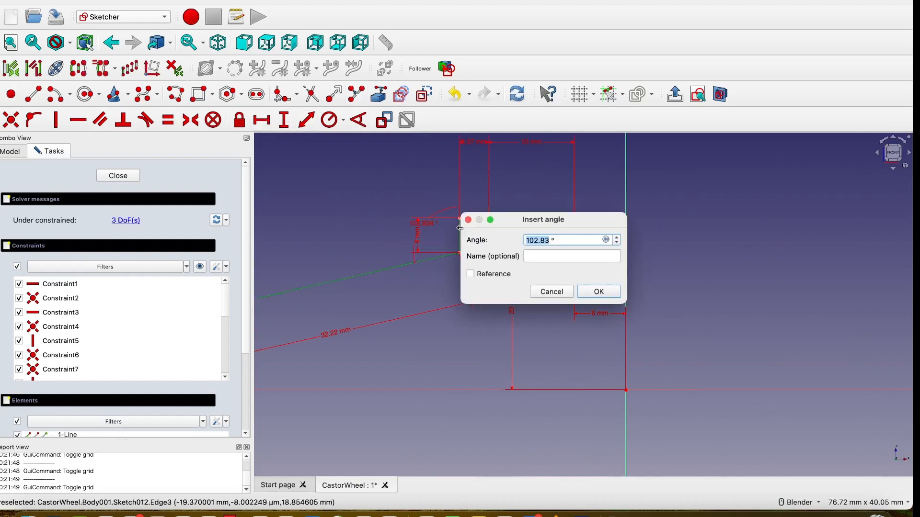
text(10)
click(598, 293)
Step: Constrain the vertical segment at the far end of the sloping line to a height of 9.84 mm
scroll(401, 344, down, 3)
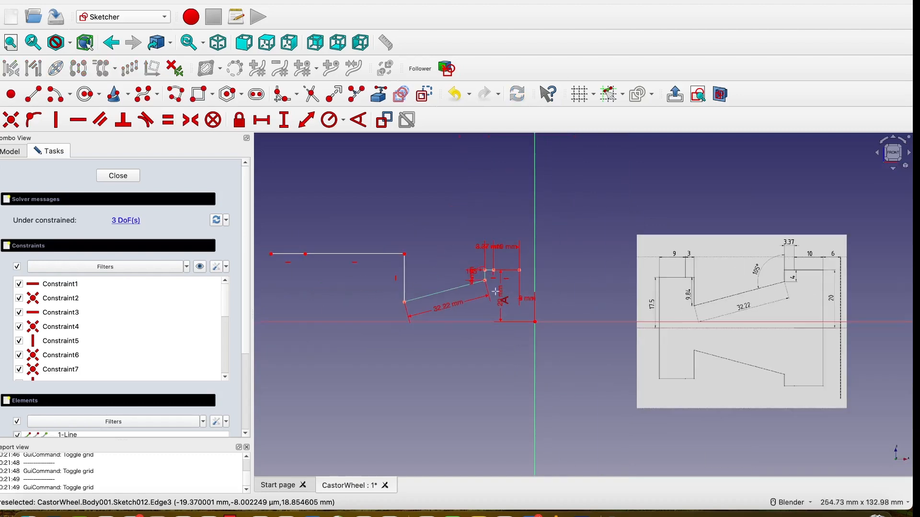
scroll(697, 267, up, 4)
scroll(681, 280, down, 3)
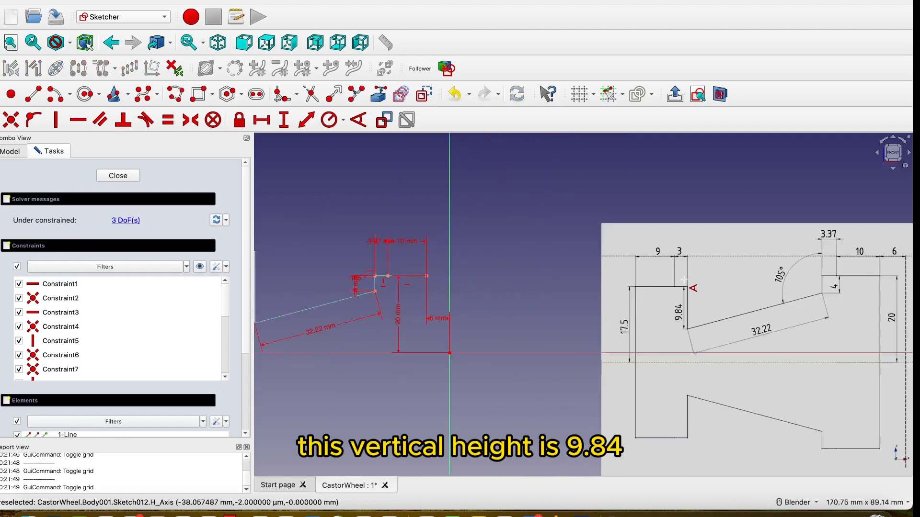
scroll(666, 299, up, 3)
scroll(694, 326, down, 5)
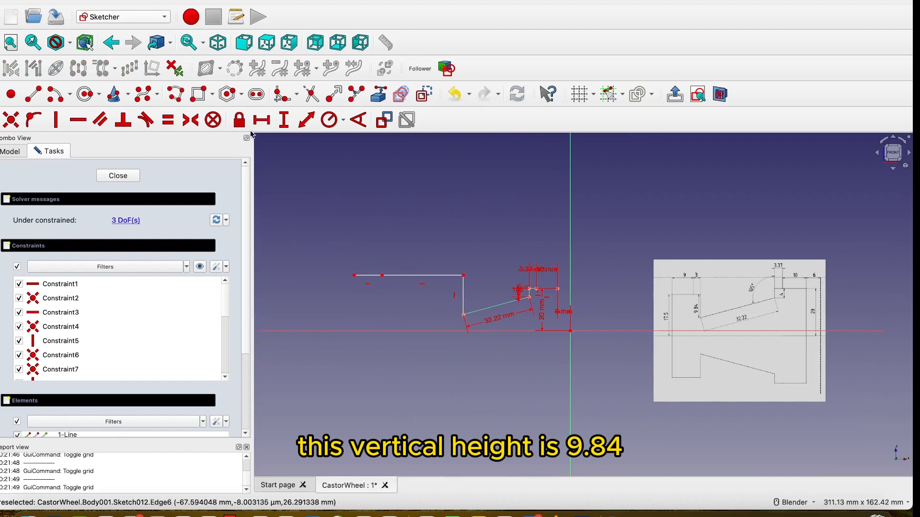
click(283, 123)
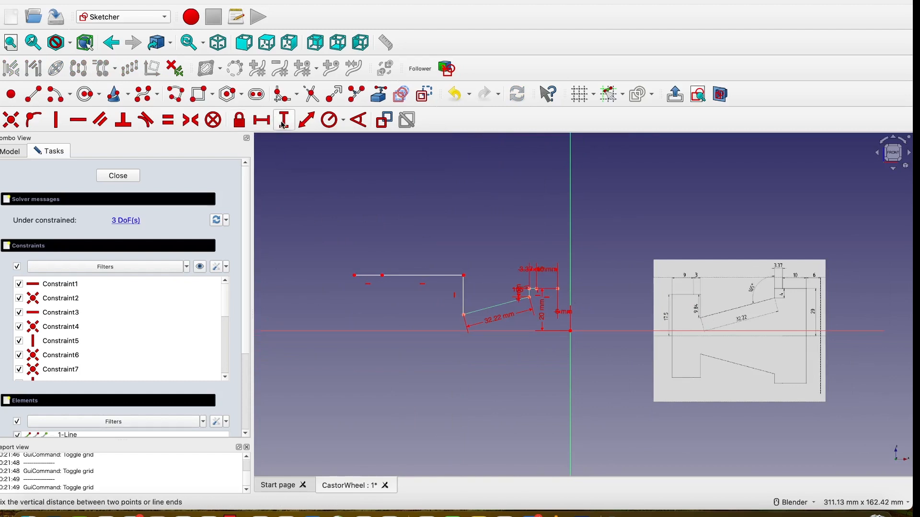
click(463, 289)
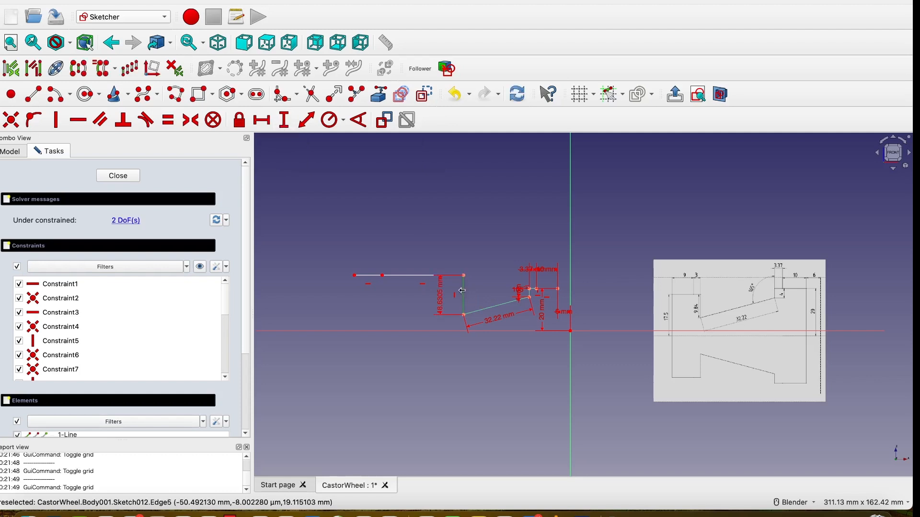
text(9.84)
click(602, 354)
scroll(416, 326, up, 3)
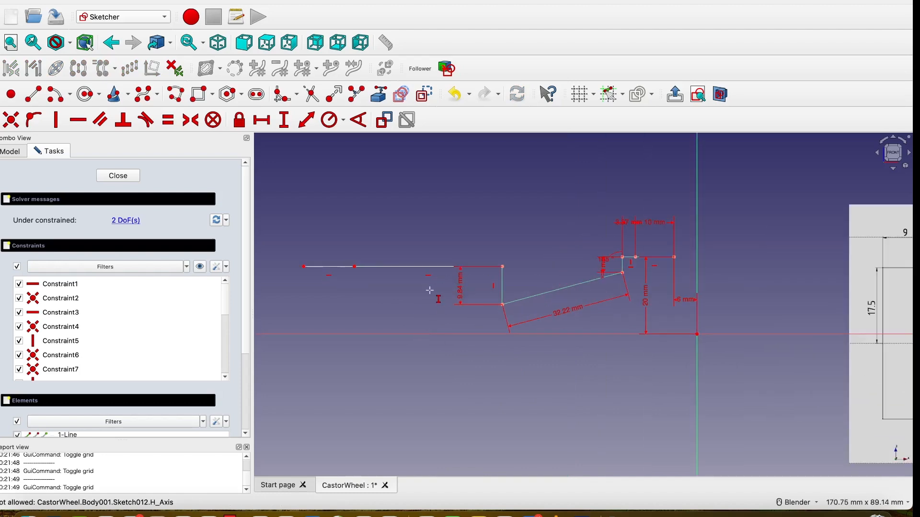
scroll(522, 282, down, 3)
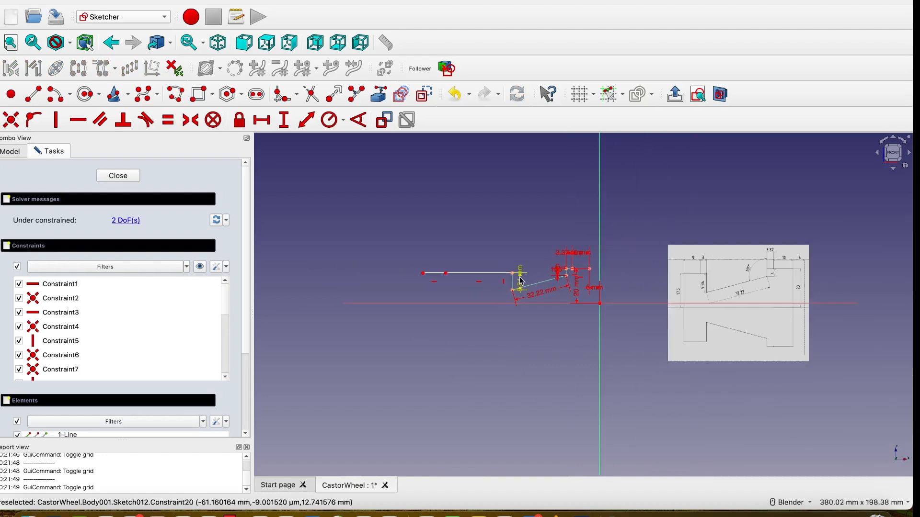
Step: Constrain the two collinear horizontal segments at the profile's outer end: 3 mm next to the 9.84 mm vertical and 9 mm for the outermost
scroll(689, 261, up, 6)
scroll(689, 262, down, 5)
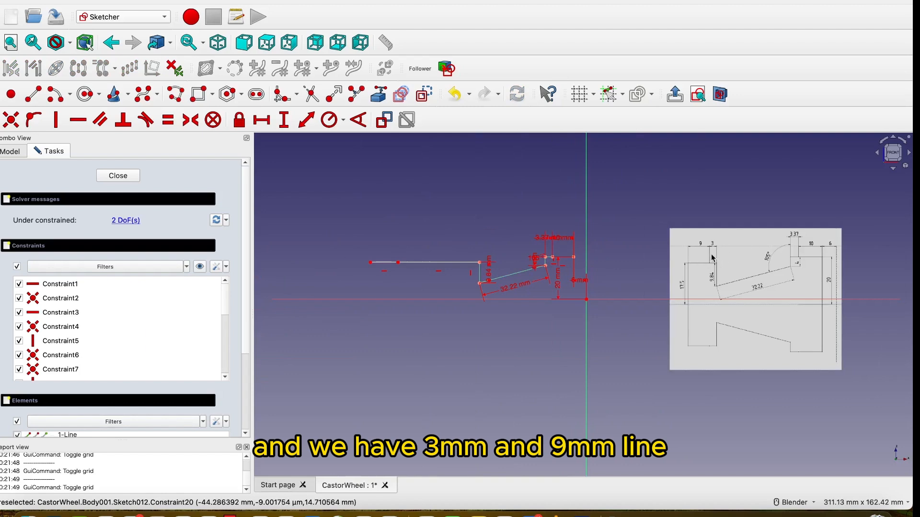
scroll(712, 258, up, 3)
scroll(711, 257, down, 4)
scroll(443, 228, up, 3)
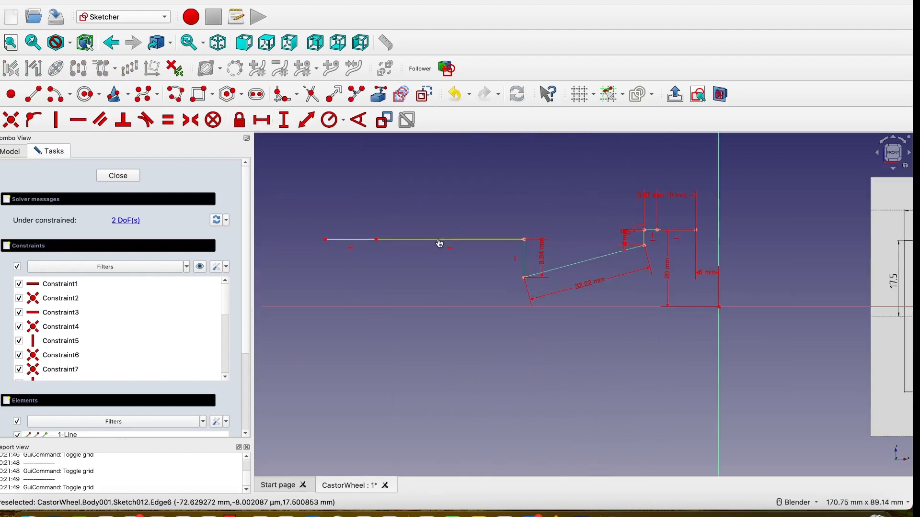
click(439, 243)
text(3)
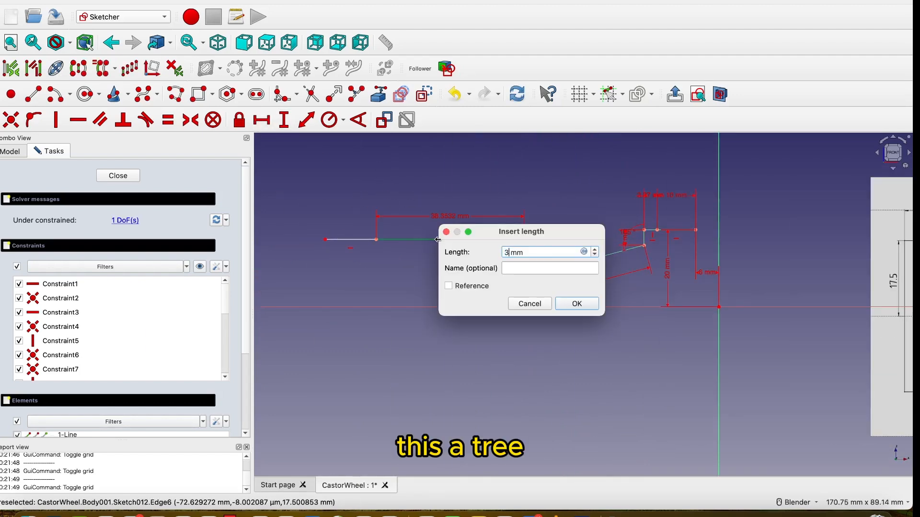
click(585, 305)
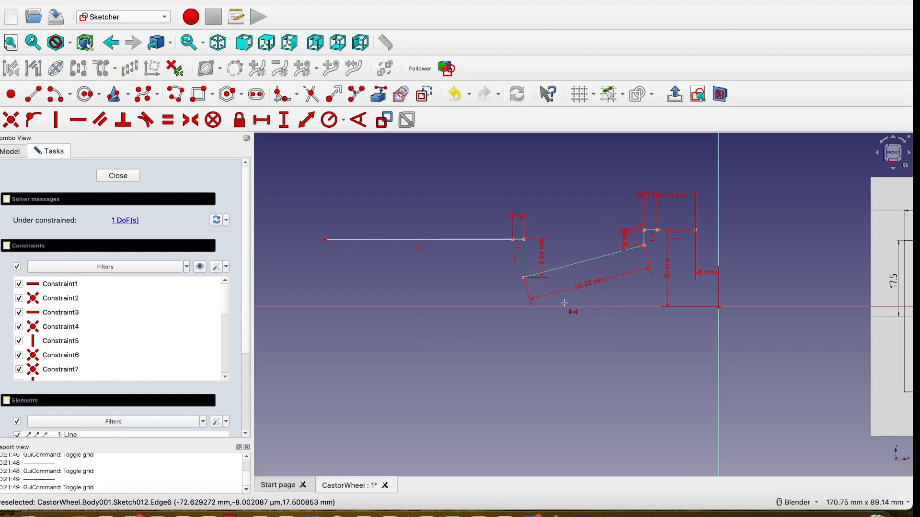
click(429, 245)
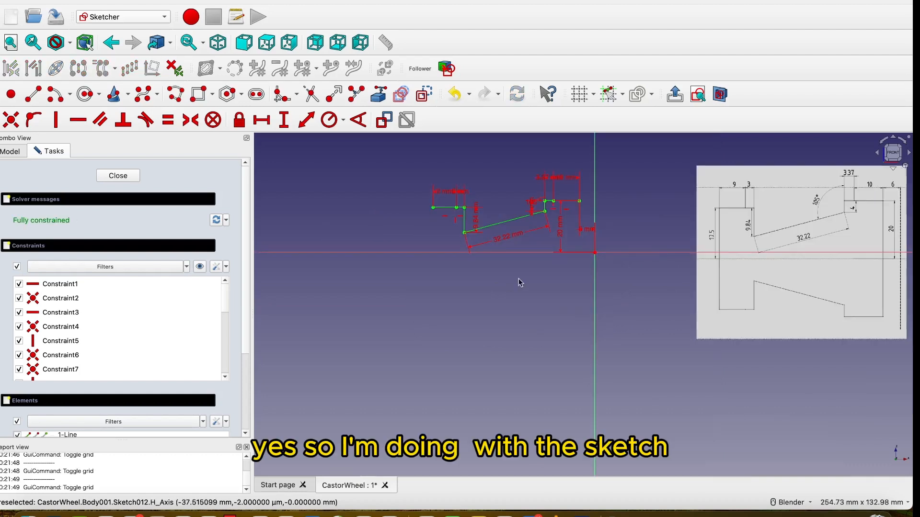
Step: Mirror all seven profile lines across the sketch's horizontal axis
scroll(576, 217, up, 5)
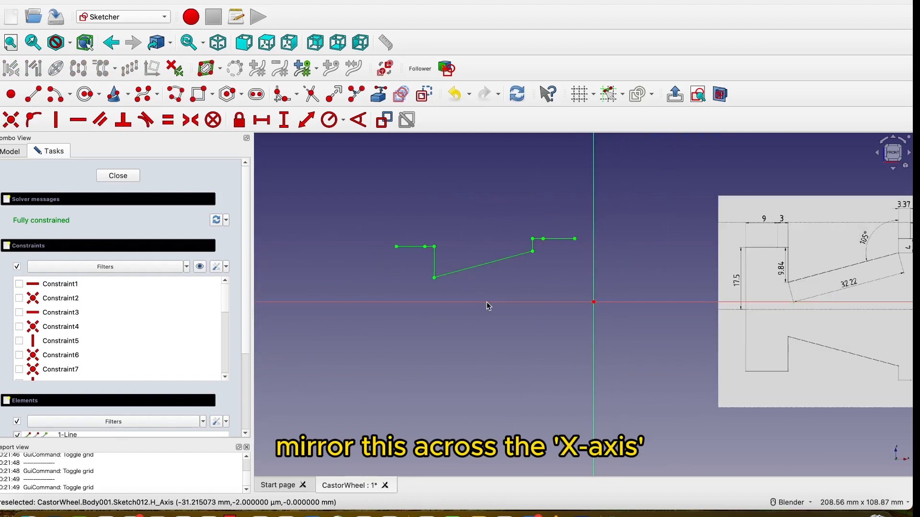
scroll(492, 298, down, 3)
scroll(492, 299, up, 2)
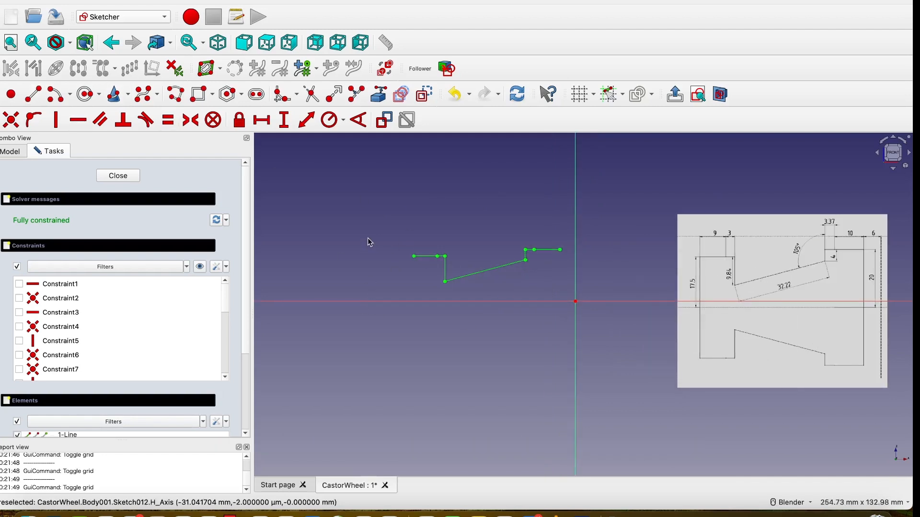
scroll(242, 348, down, 3)
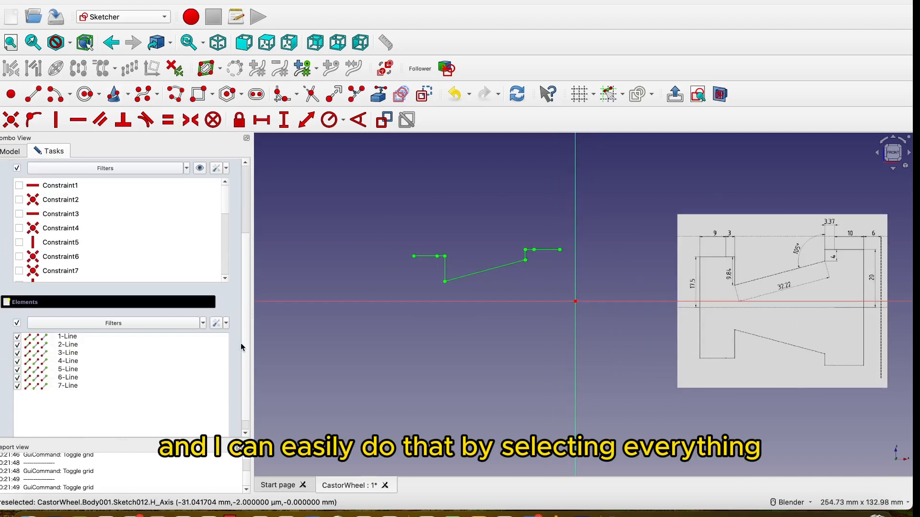
click(67, 338)
shift+click(65, 381)
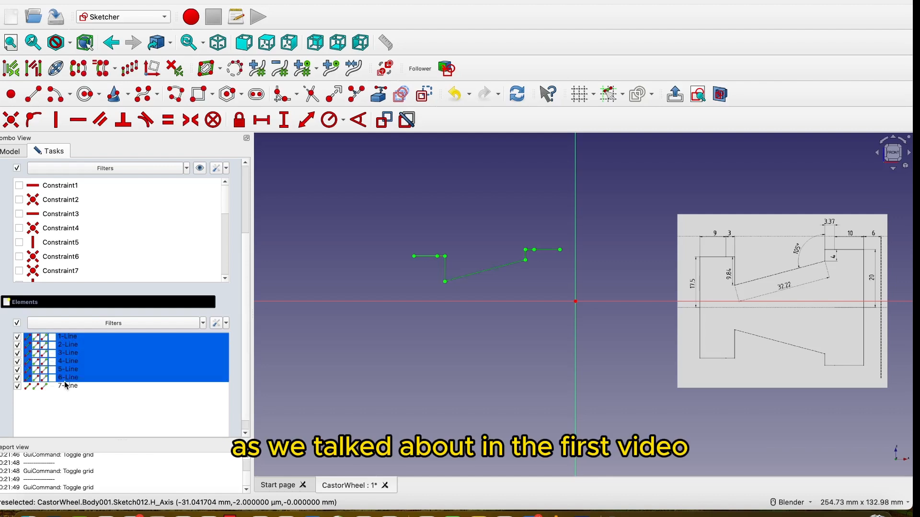
shift+click(68, 387)
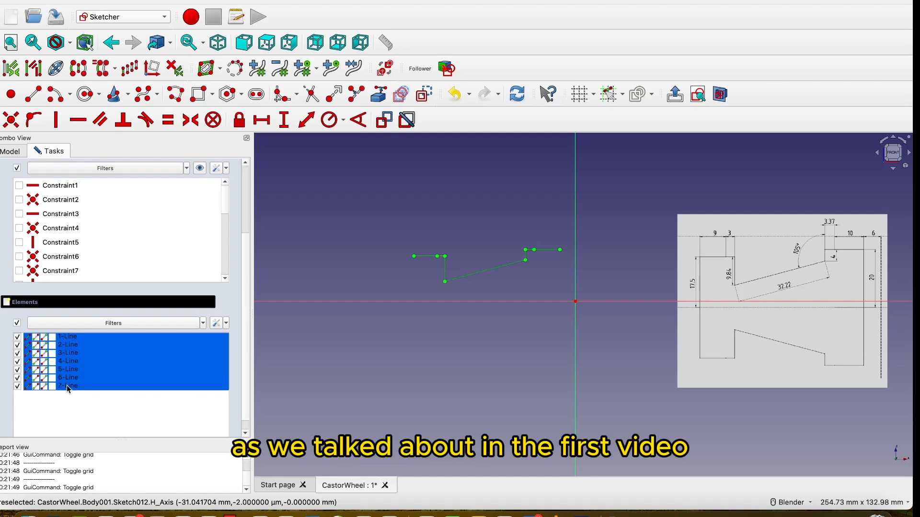
click(523, 301)
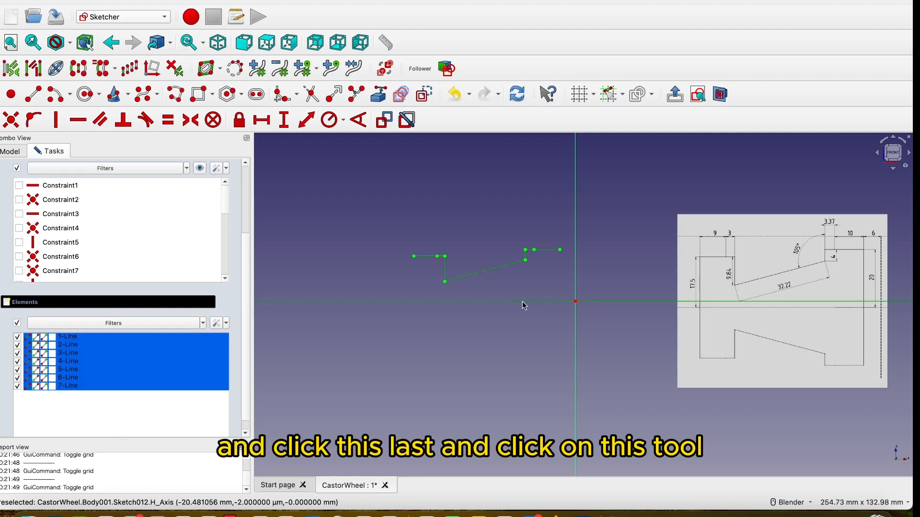
click(78, 68)
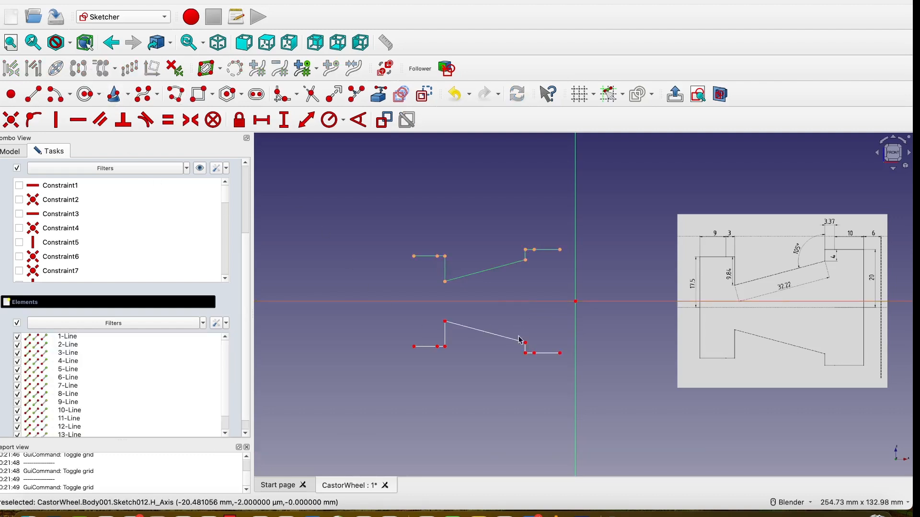
Step: Try to join the open ends of the original and mirrored profile halves with two straight lines
click(33, 93)
click(414, 256)
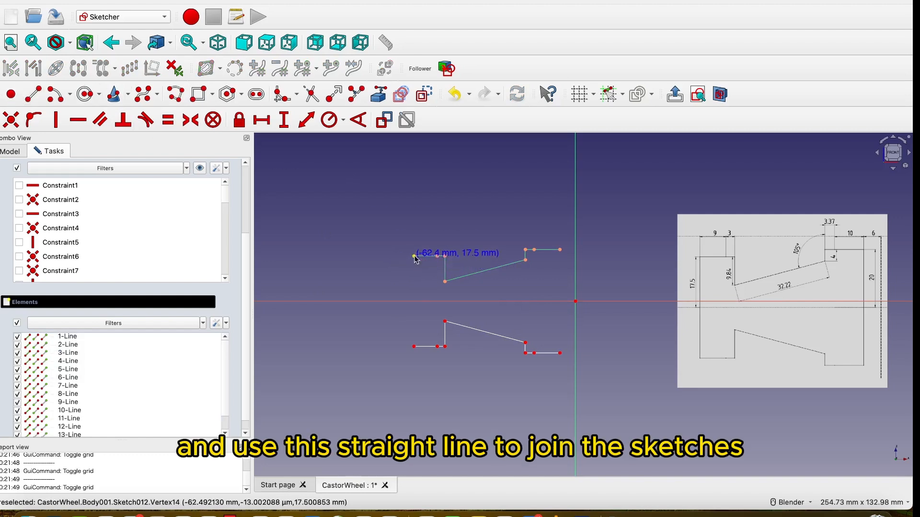
click(414, 346)
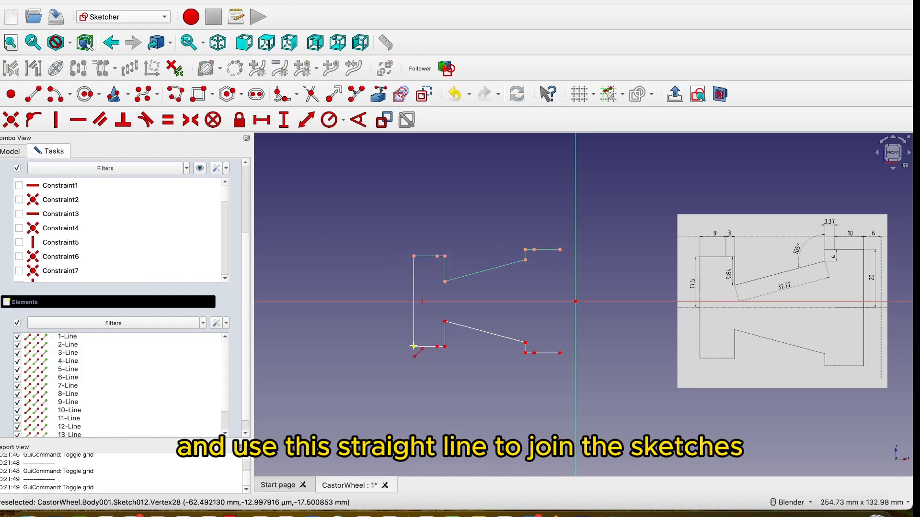
click(560, 249)
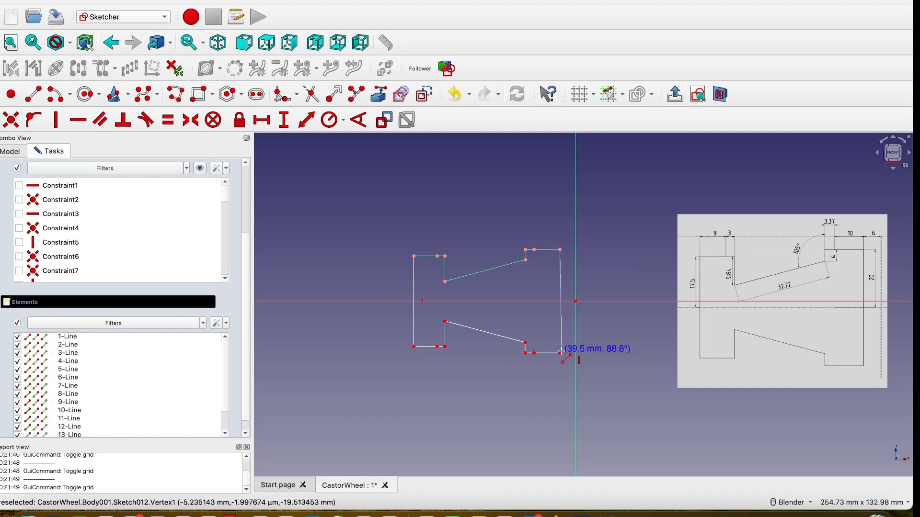
click(561, 354)
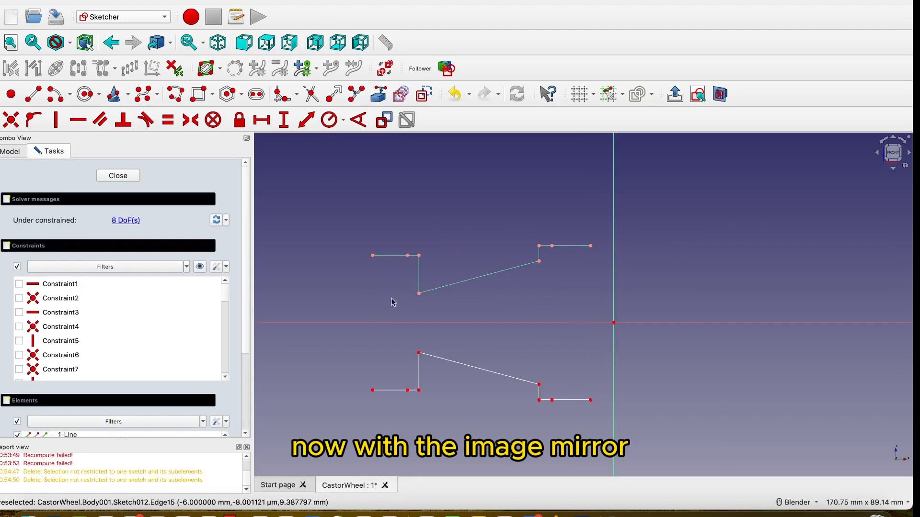
Step: Clear the report log and close the profile with two vertical lines coincident with the open ends of both halves
right_click(194, 462)
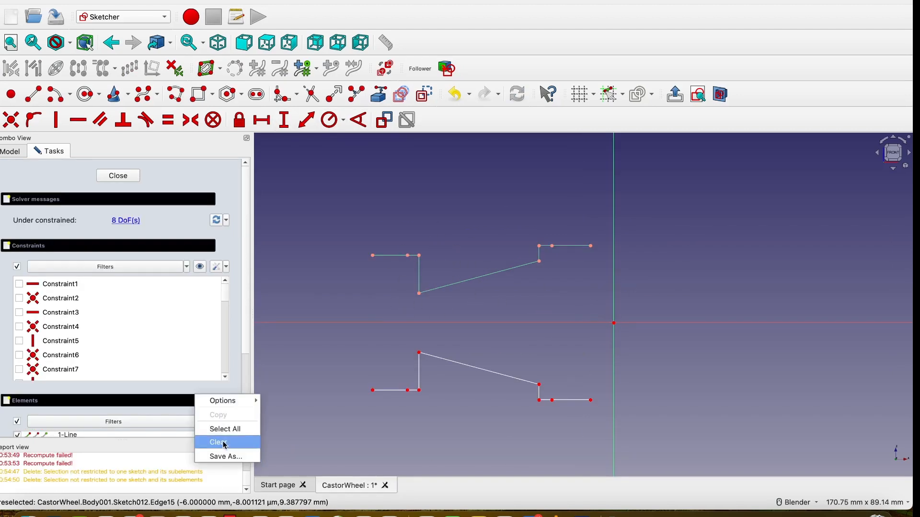
click(225, 444)
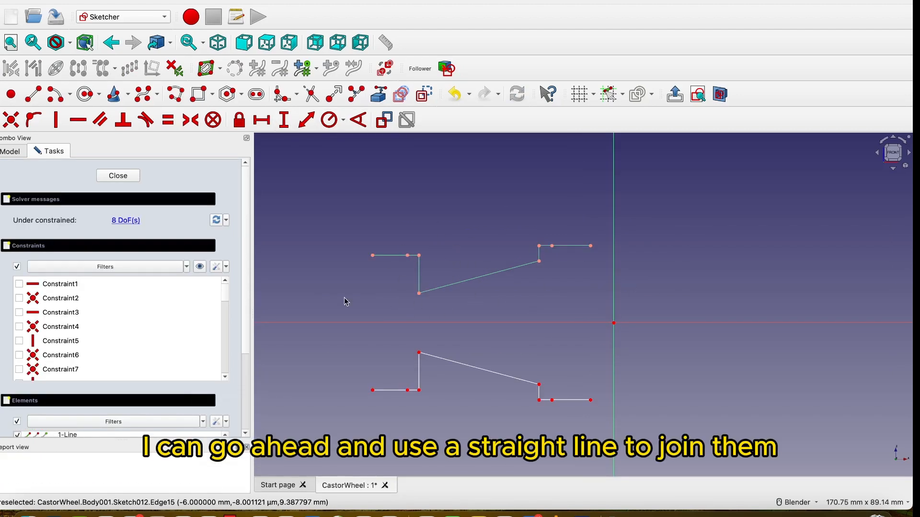
click(33, 94)
scroll(386, 299, up, 2)
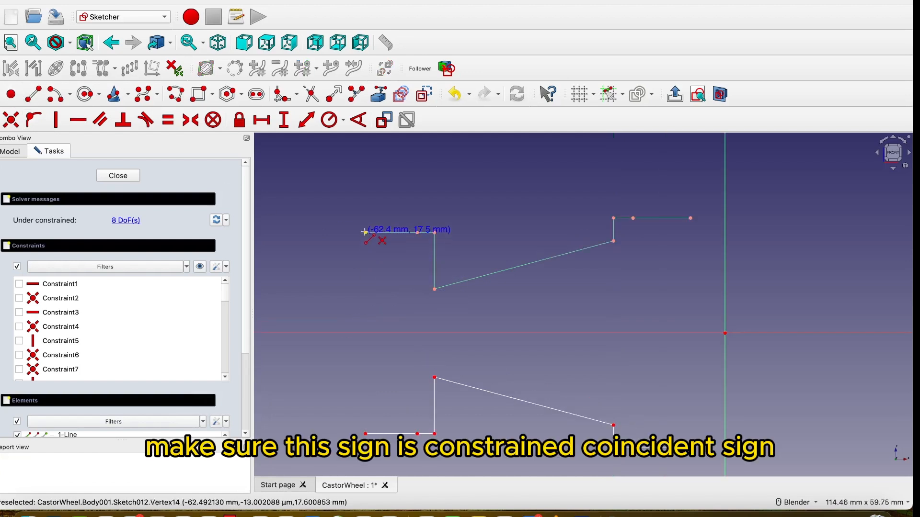
click(4, 119)
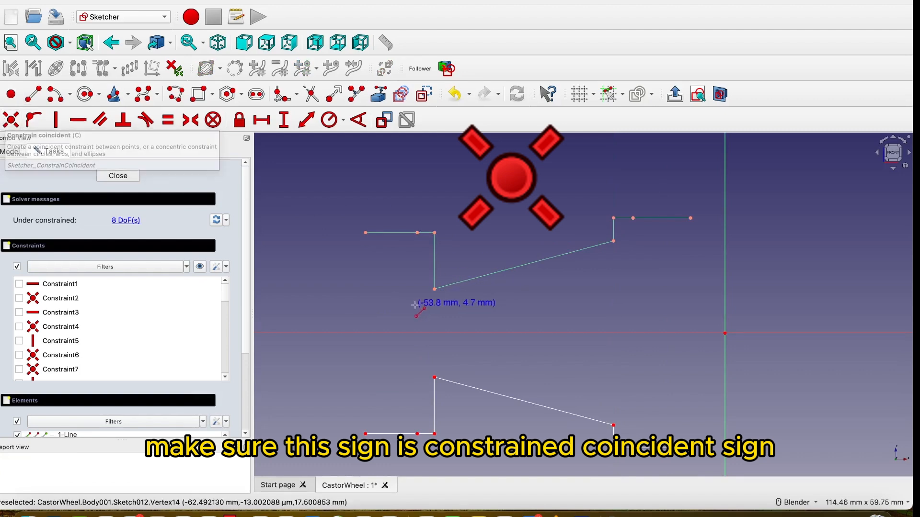
click(366, 232)
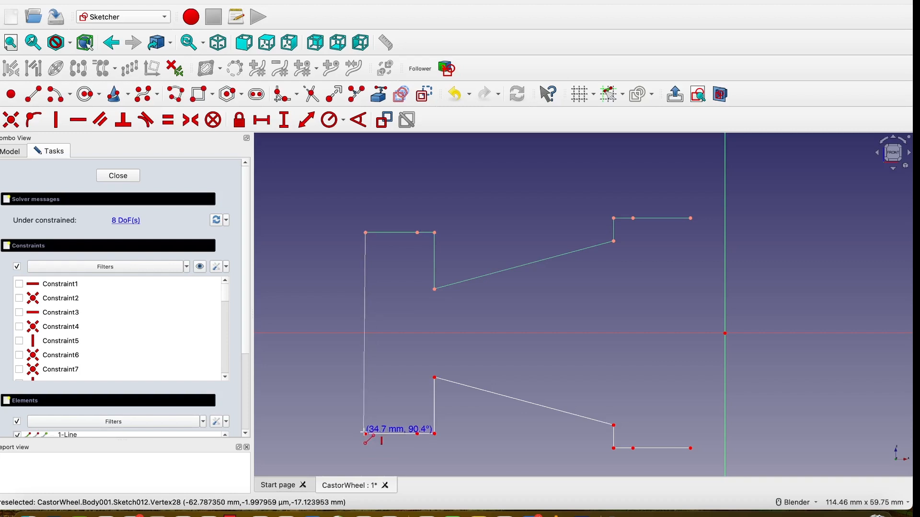
click(366, 433)
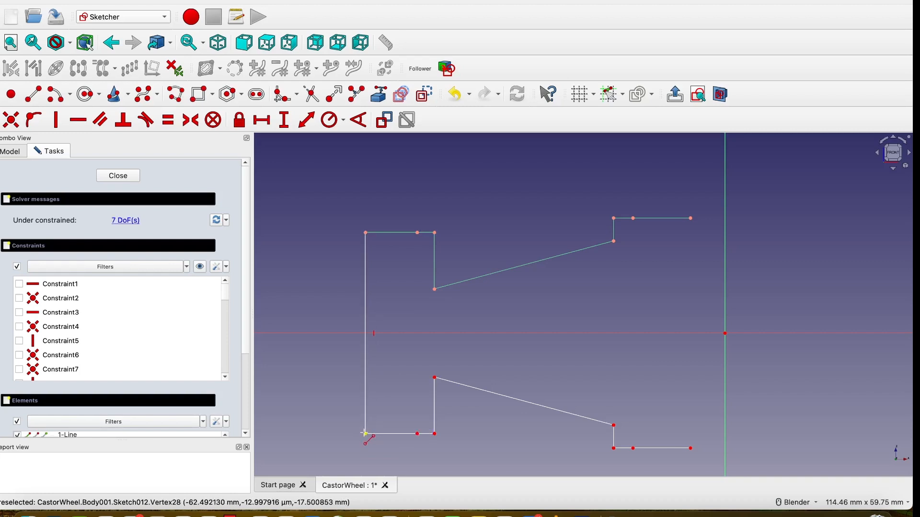
click(690, 218)
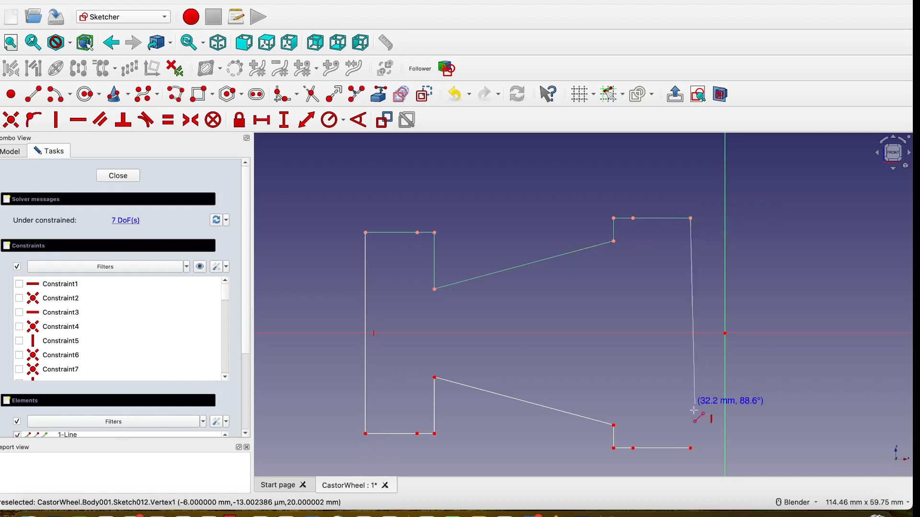
click(690, 449)
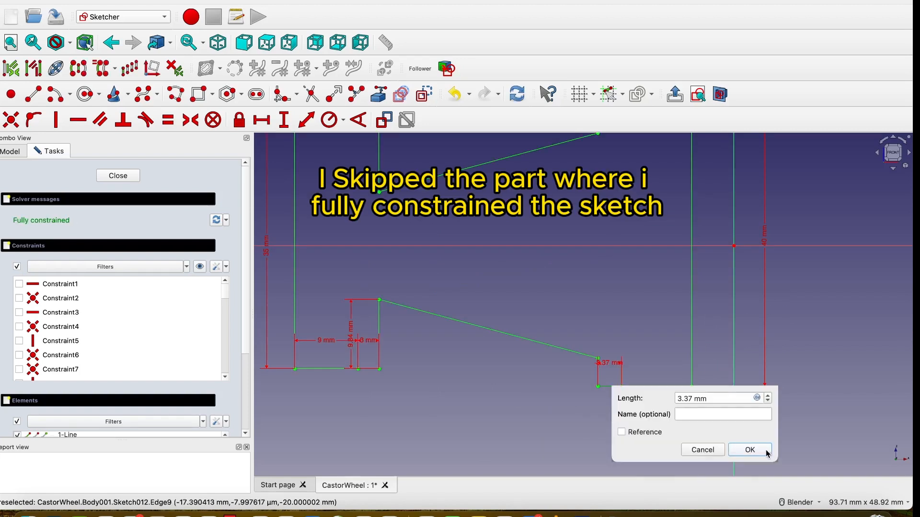
Step: Close the sketch and revolve the Wheel Profile sketch 360° about the vertical sketch axis
click(117, 176)
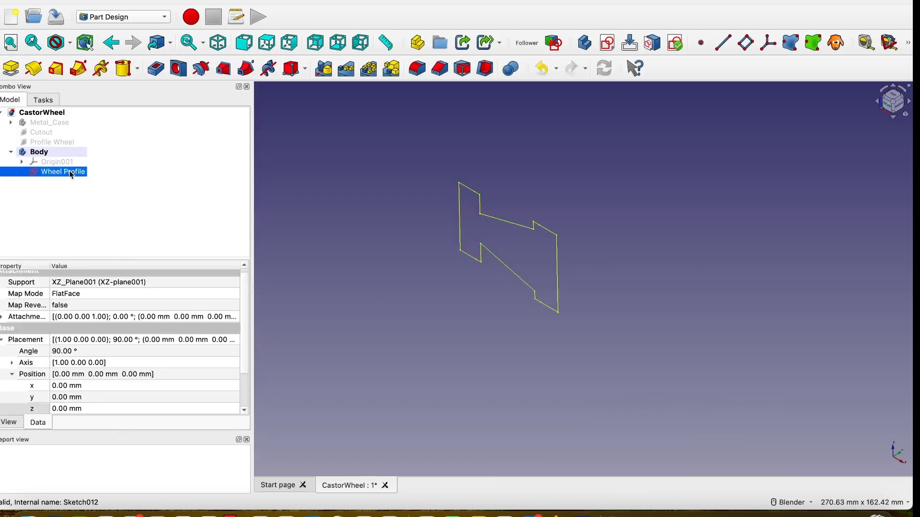
click(32, 70)
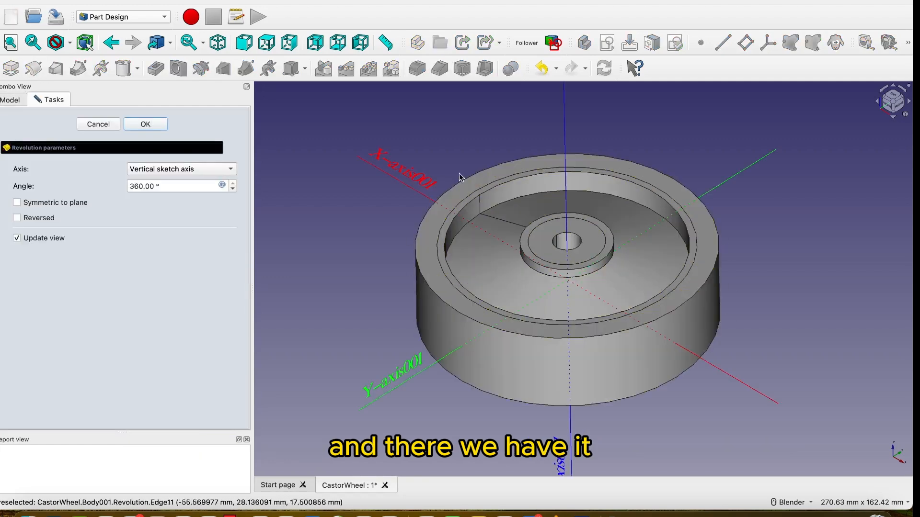
scroll(448, 254, up, 2)
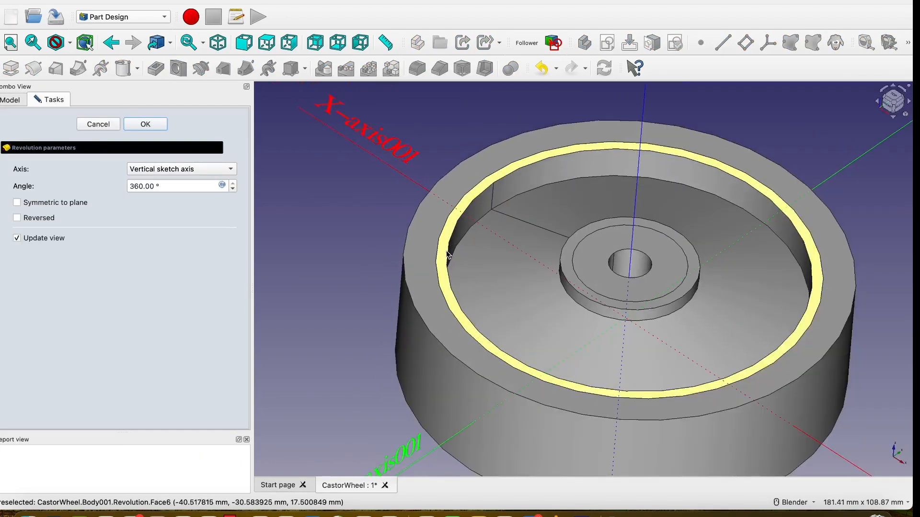
mouse_move(446, 252)
middle_down()
mouse_move(474, 250)
mouse_move(460, 253)
middle_up()
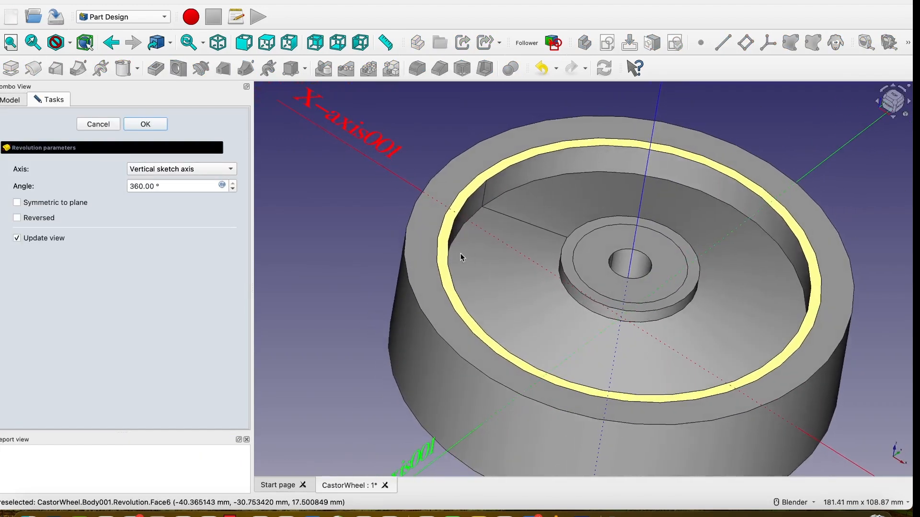
click(145, 124)
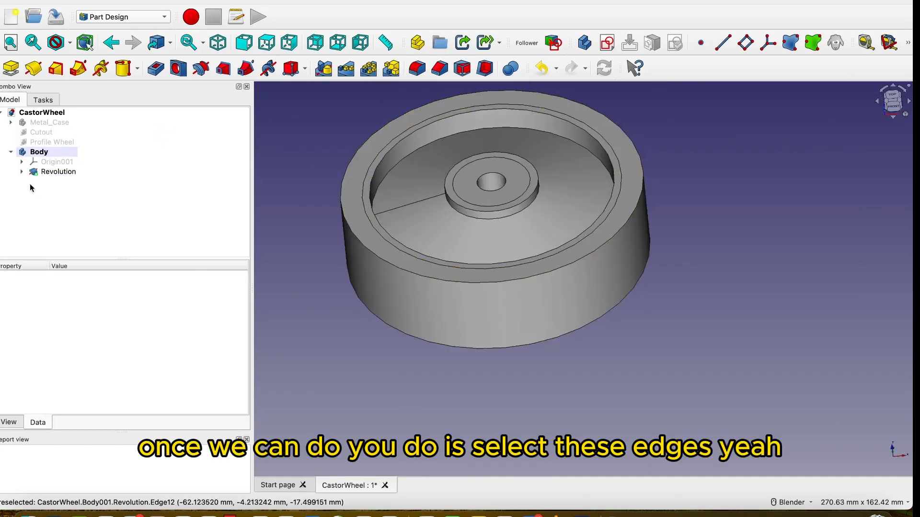
Step: Fillet the two outer circular edges of the wheel's rim with a 2 mm radius
click(410, 274)
middle_drag(411, 274, 409, 351)
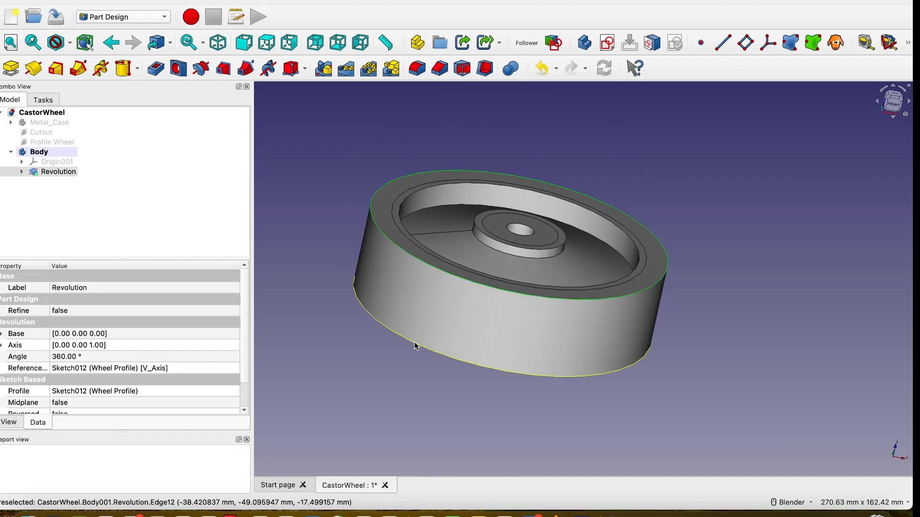
ctrl+click(415, 346)
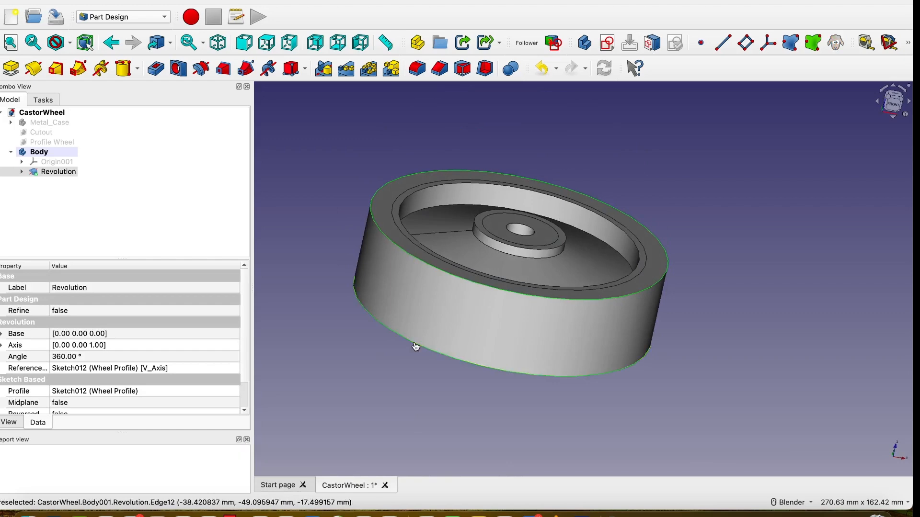
click(417, 70)
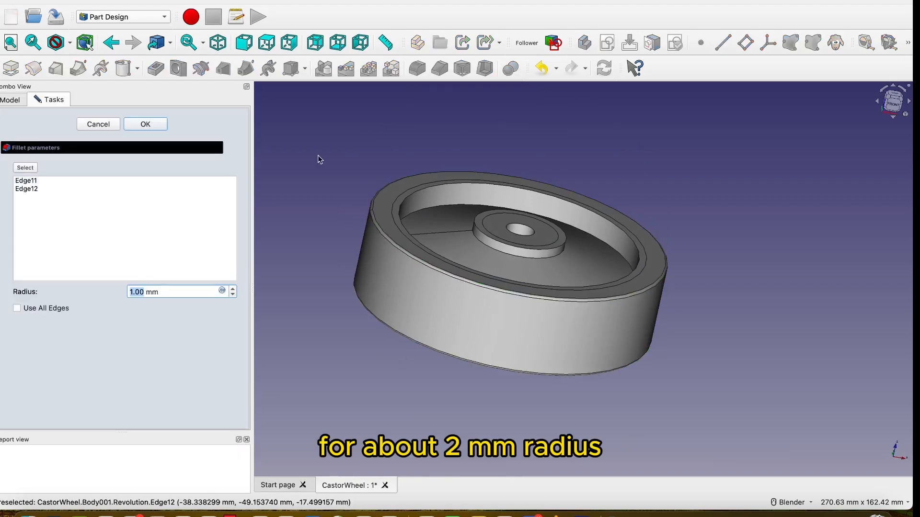
text(2)
middle_drag(338, 346, 343, 387)
click(144, 123)
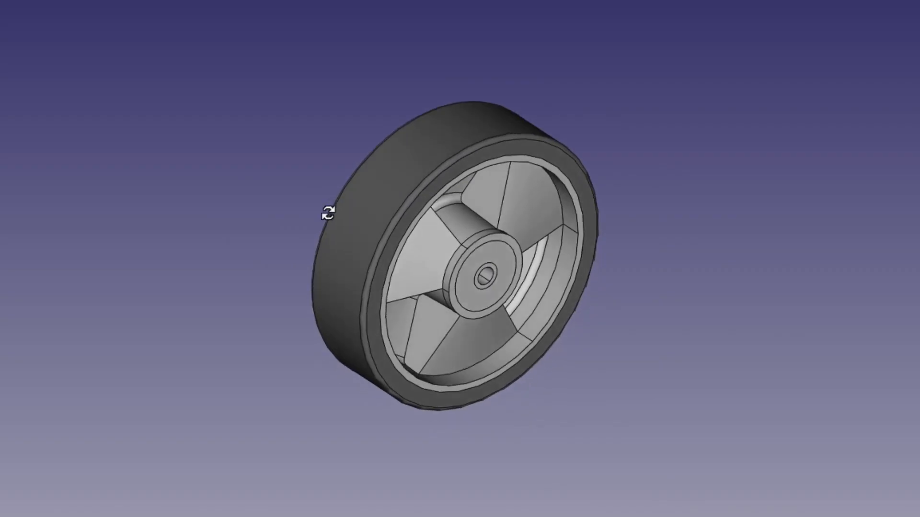
middle_drag(556, 232, 670, 364)
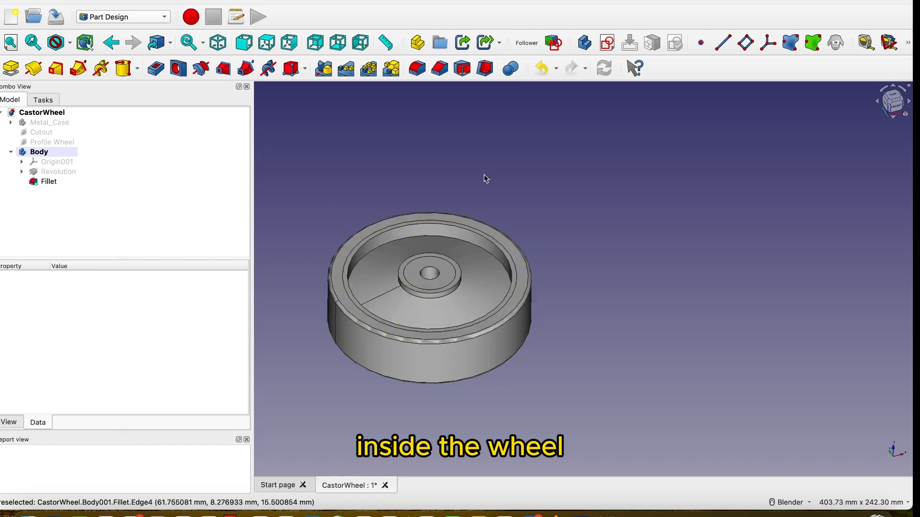
shift+middle_drag(335, 225, 373, 185)
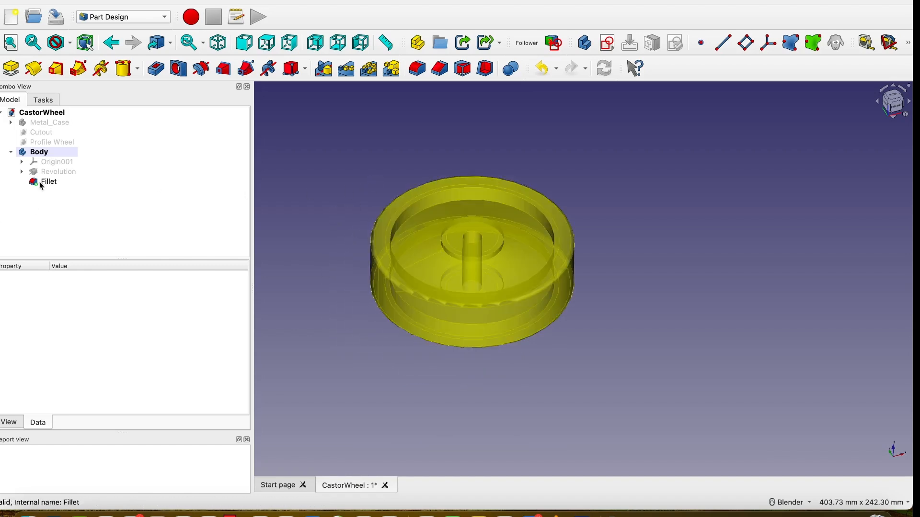
Step: Show the Cutout reference image beside the filleted wheel
click(49, 134)
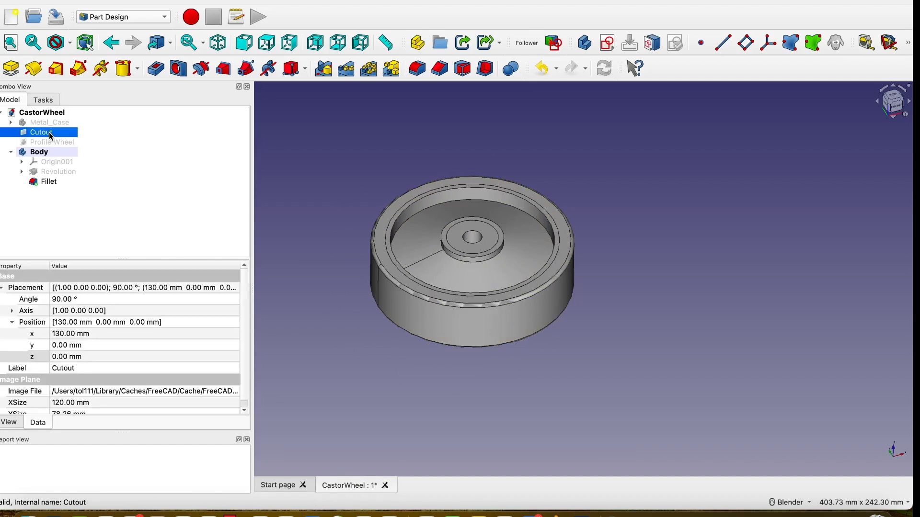
key(space)
click(680, 320)
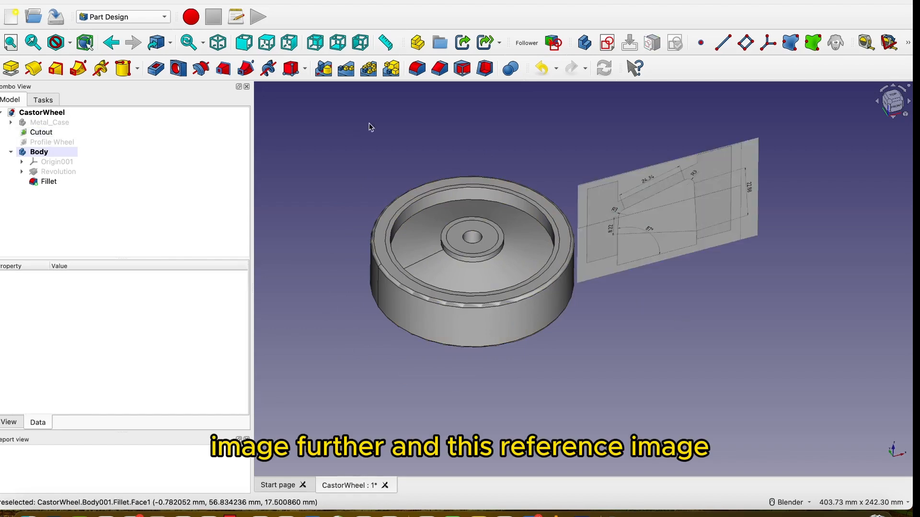
mouse_move(610, 281)
middle_down()
mouse_move(575, 259)
mouse_move(607, 280)
mouse_move(617, 236)
middle_up()
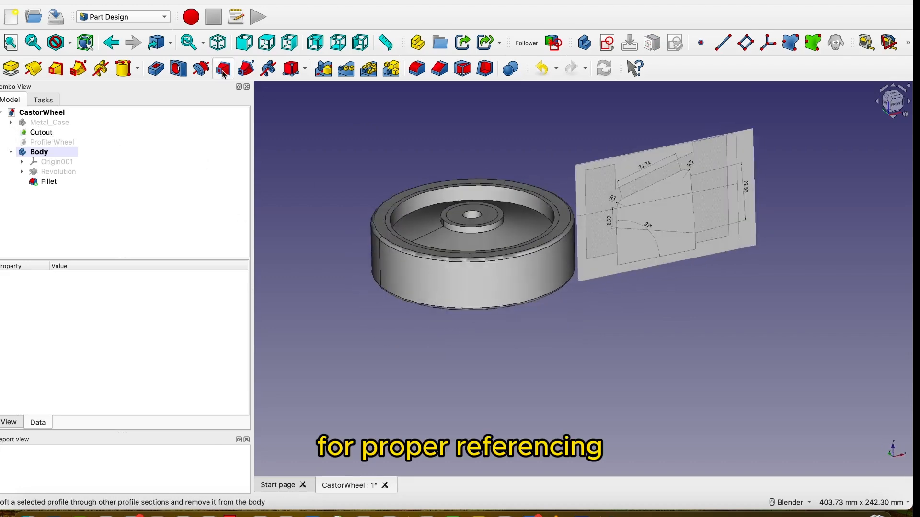
Step: Show the Wheel Profile sketch used by the revolution and hide the Fillet feature
click(22, 172)
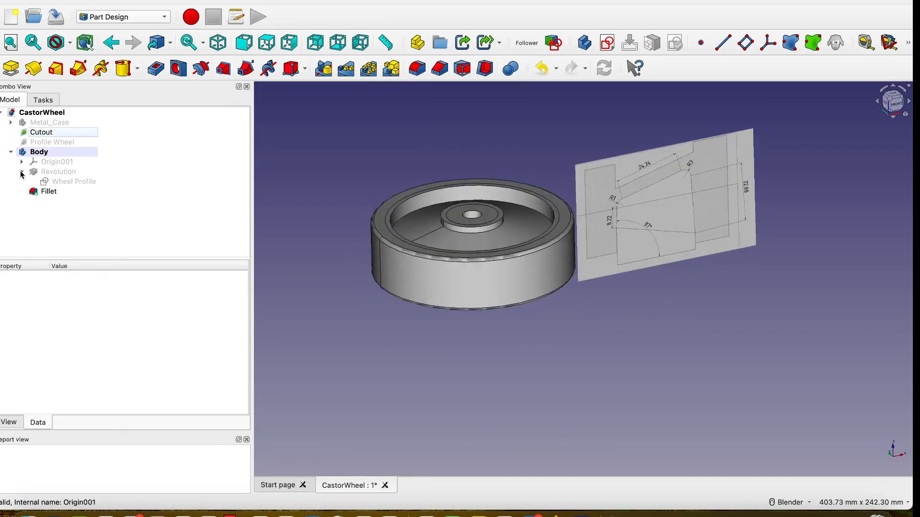
click(86, 182)
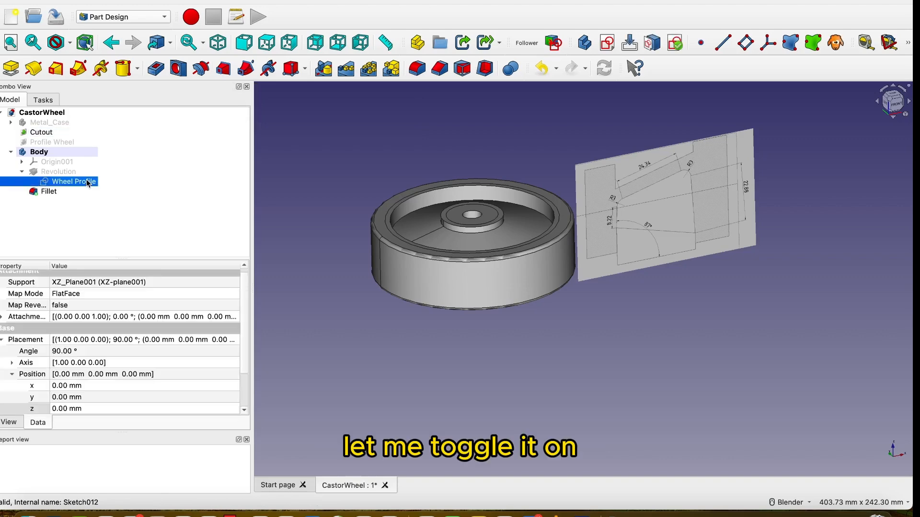
click(22, 171)
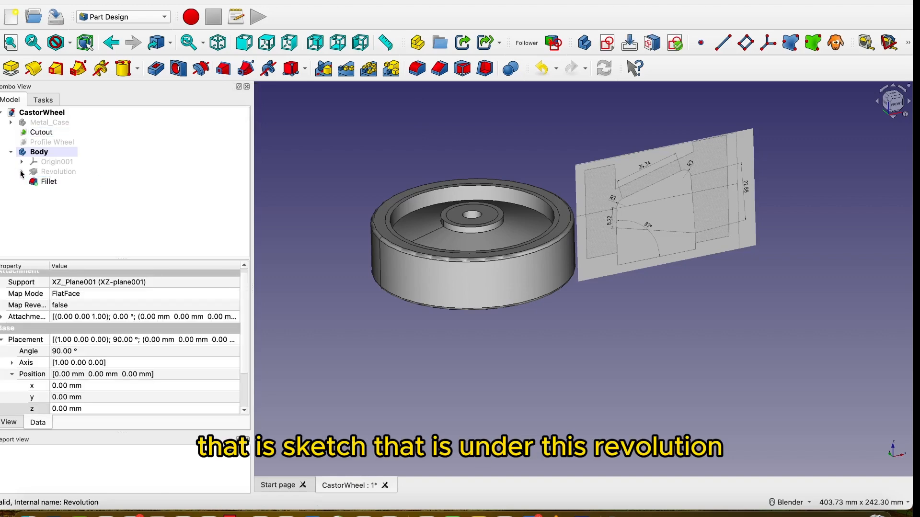
click(22, 171)
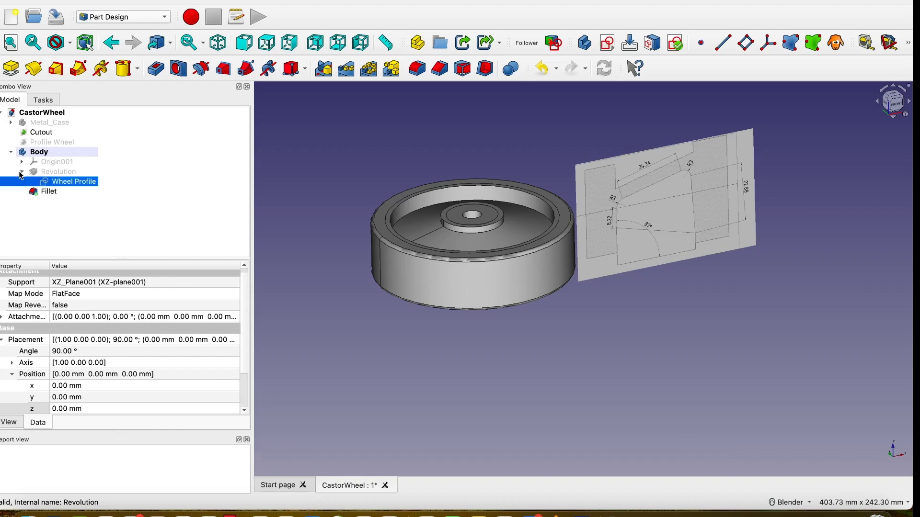
click(72, 182)
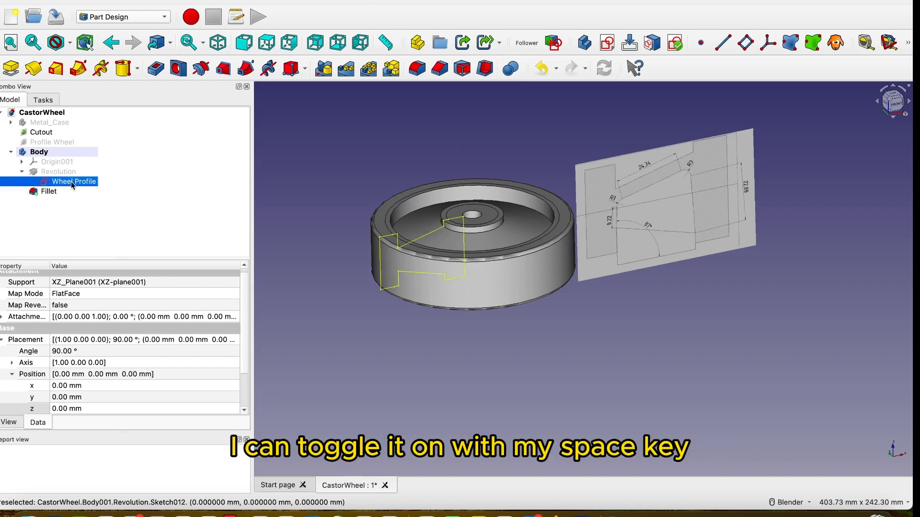
key(space)
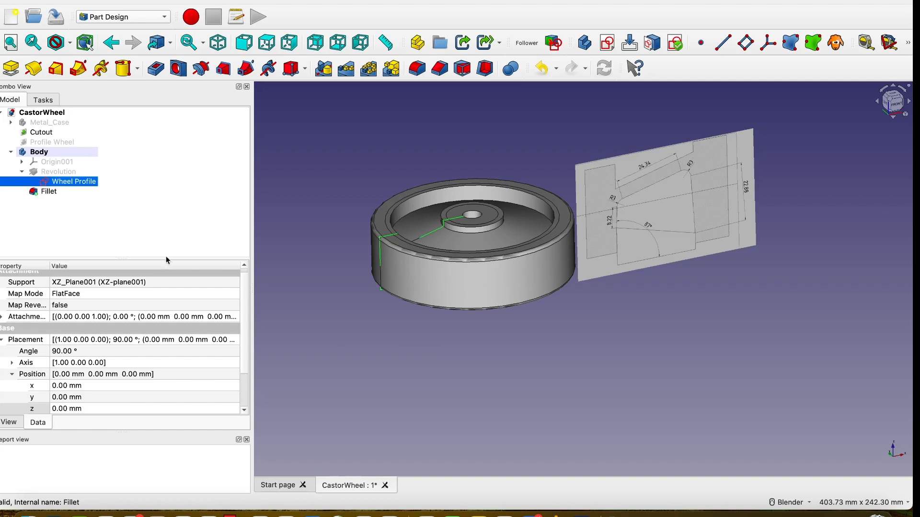
click(50, 192)
key(space)
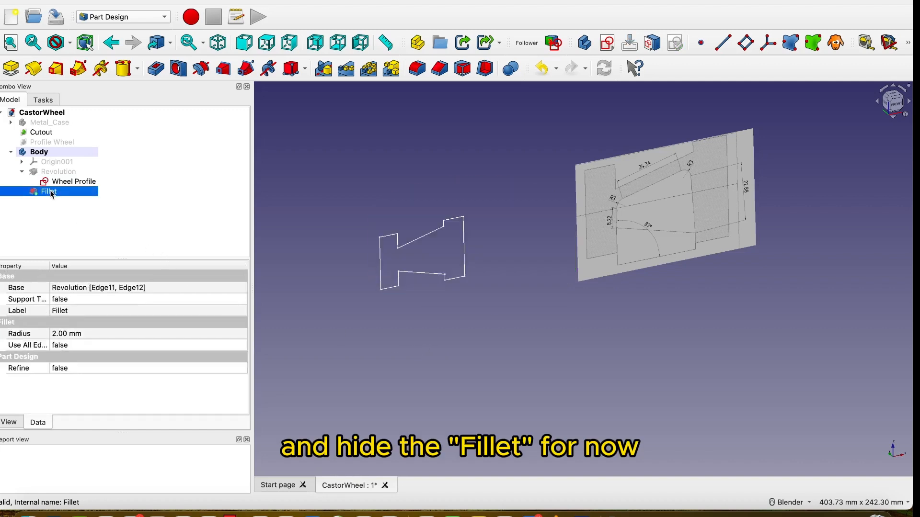
middle_drag(512, 353, 486, 359)
Step: Create a new sketch on the XZ plane of the wheel's Body
click(51, 153)
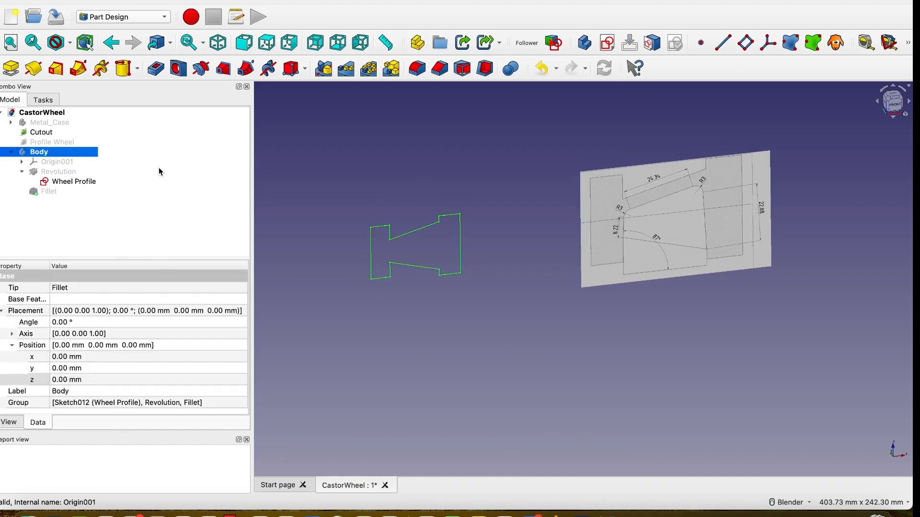
click(605, 43)
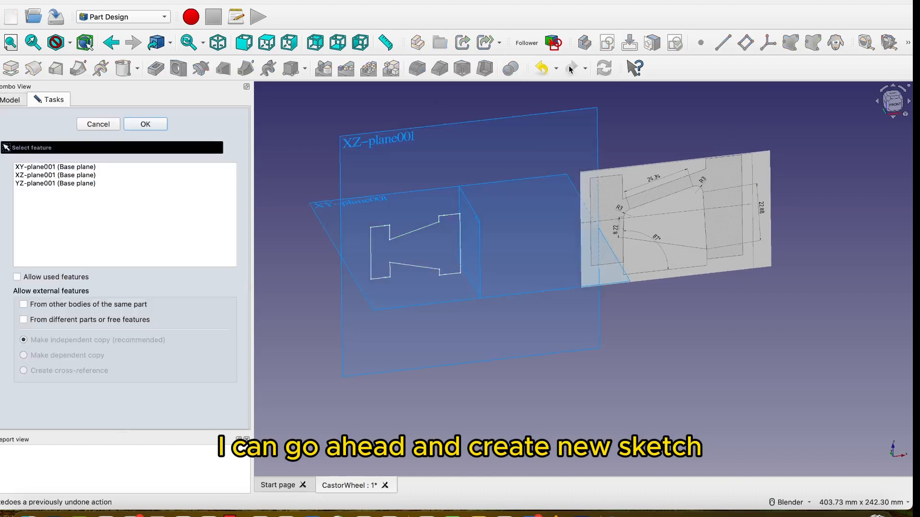
click(385, 140)
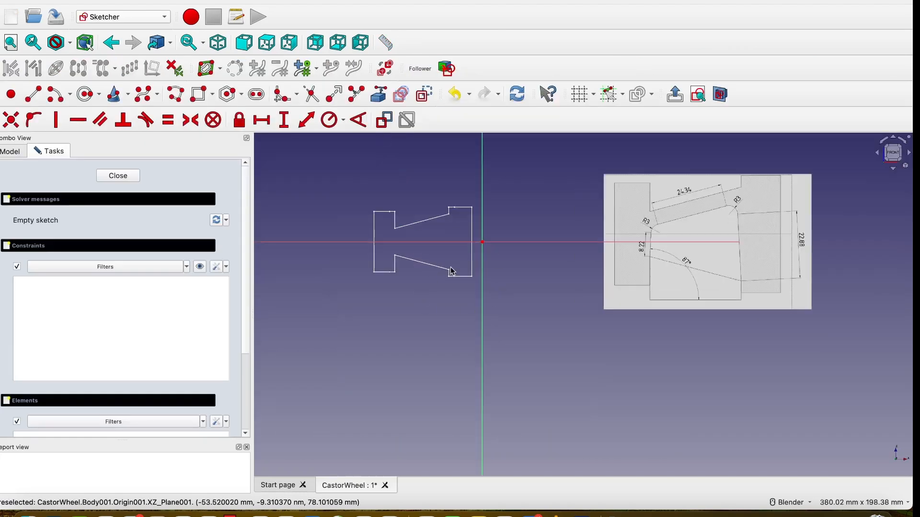
Step: Project the upper and lower slanted edges of the wheel profile into the sketch as external geometry
scroll(582, 301, up, 4)
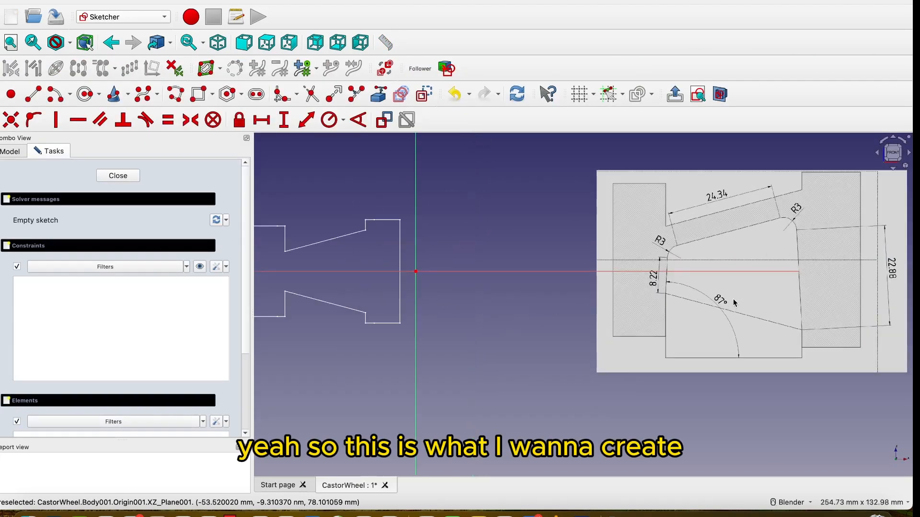
shift+middle_drag(705, 302, 600, 313)
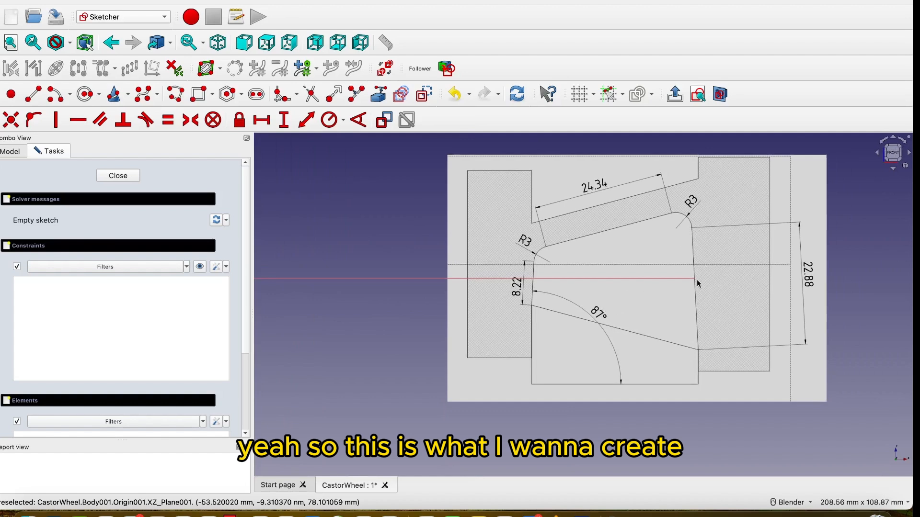
scroll(532, 259, up, 1)
scroll(511, 232, down, 2)
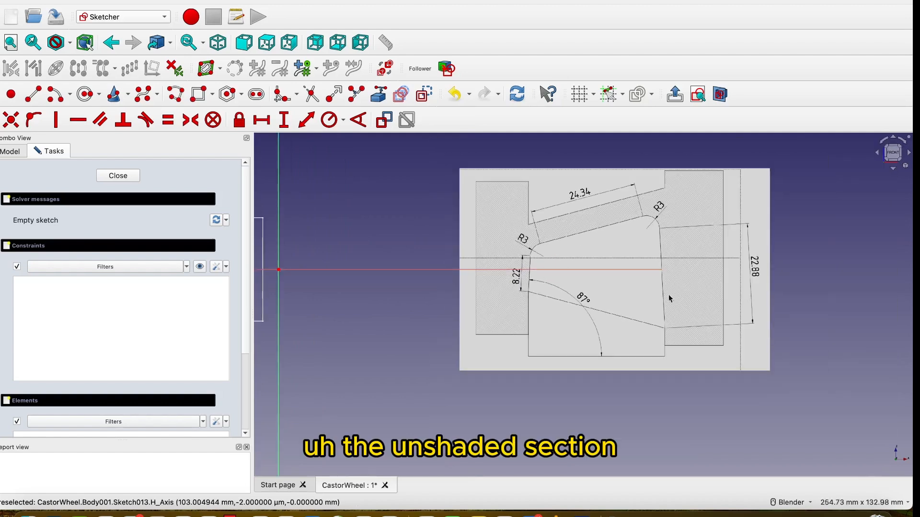
scroll(738, 313, up, 1)
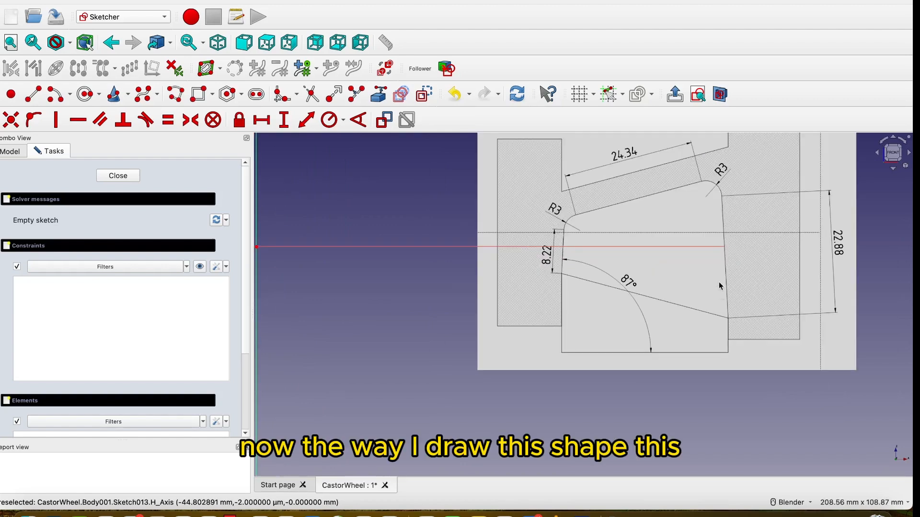
scroll(712, 247, down, 2)
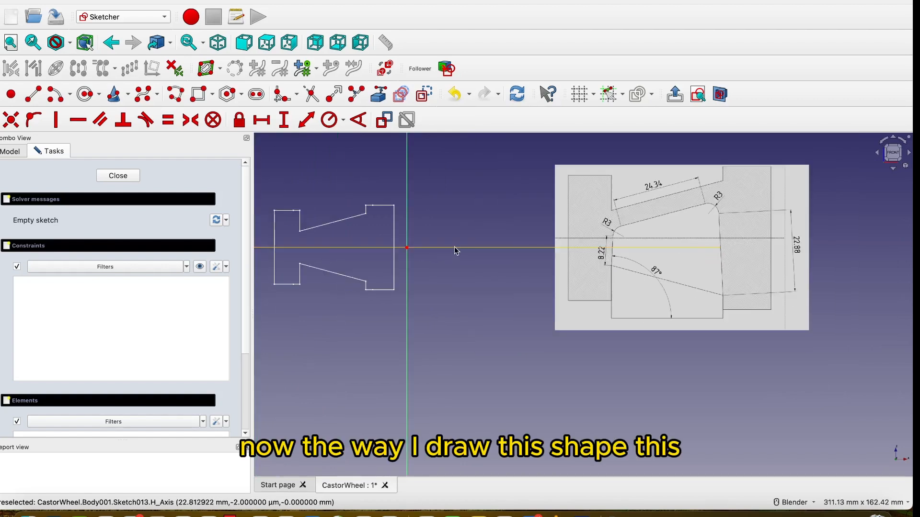
shift+middle_drag(388, 226, 456, 226)
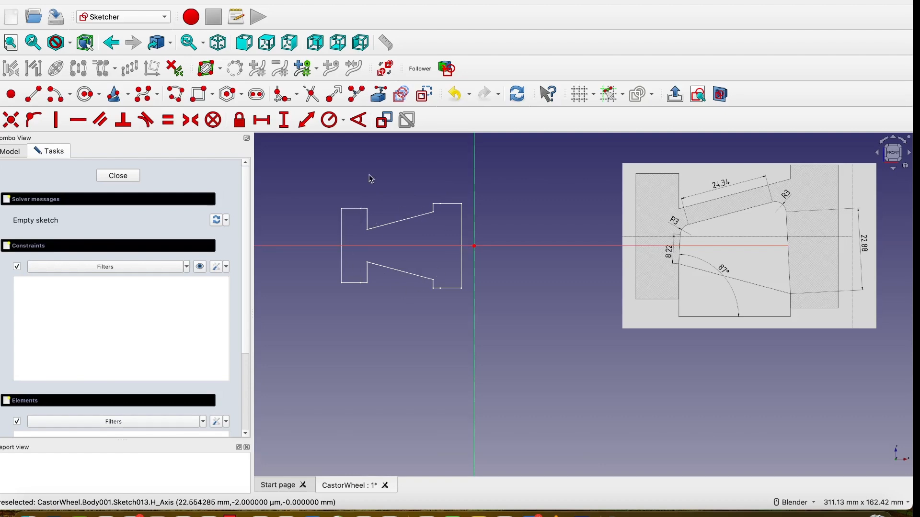
click(380, 94)
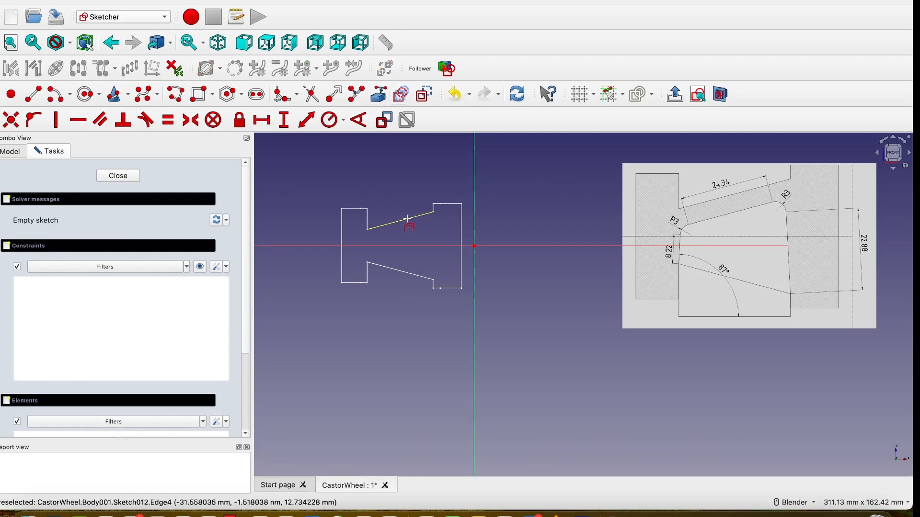
click(407, 220)
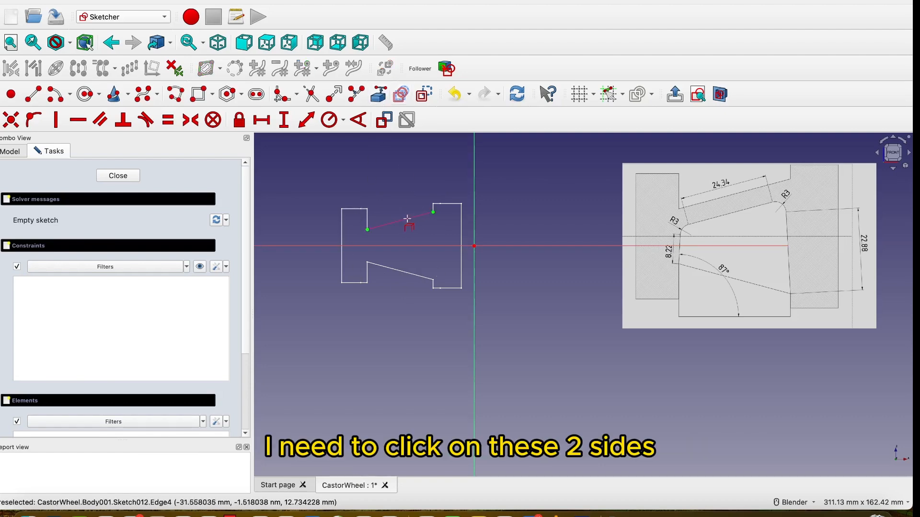
click(410, 278)
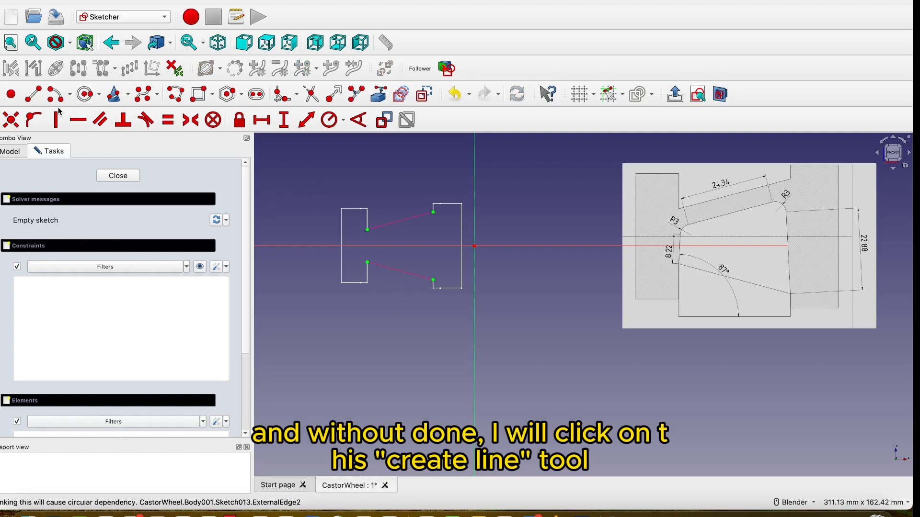
Step: Draw two slightly slanted lines upward from the lower projected edge's ends, about 24 mm at the hub and 11 mm at the rim
click(33, 94)
click(432, 279)
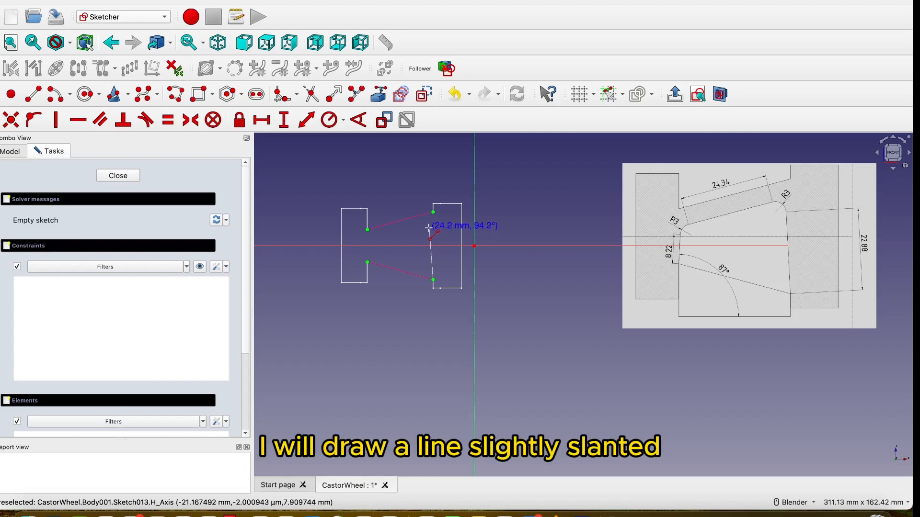
click(430, 229)
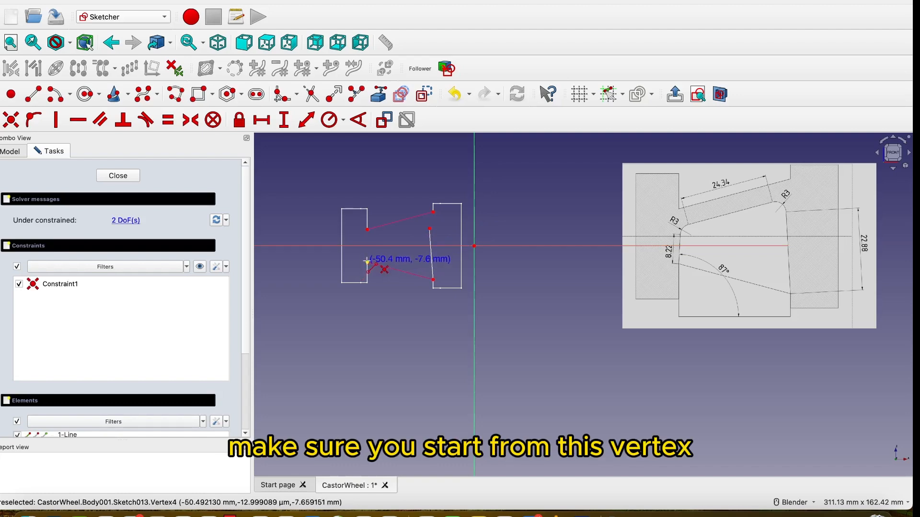
click(367, 262)
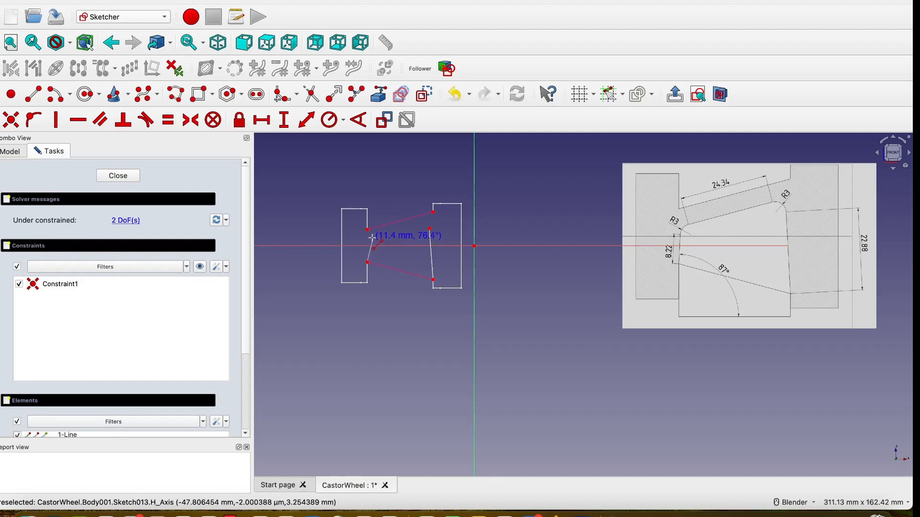
click(373, 237)
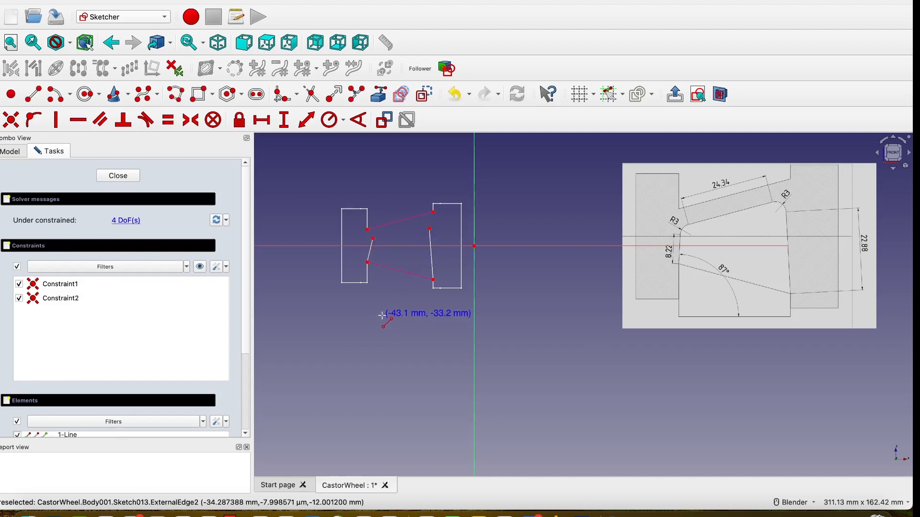
Step: Draw a polyline from the lower projected edge's rim-side end: about 16 mm vertically down, horizontally across, and vertically up to its hub-side end
scroll(382, 315, up, 2)
scroll(382, 315, down, 1)
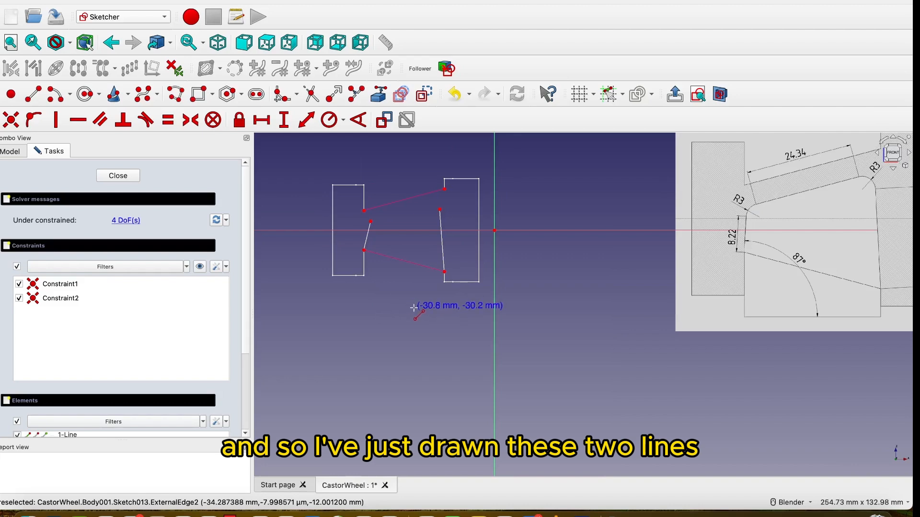
scroll(413, 309, down, 1)
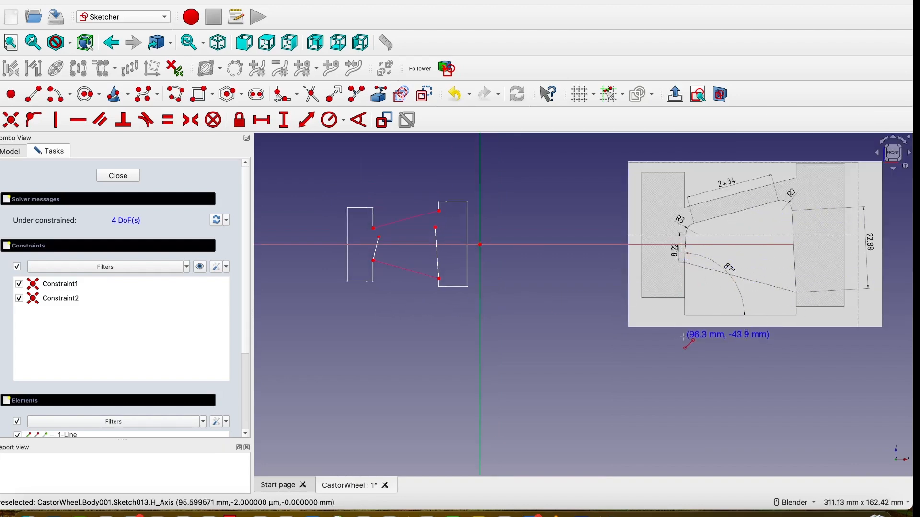
scroll(356, 309, up, 1)
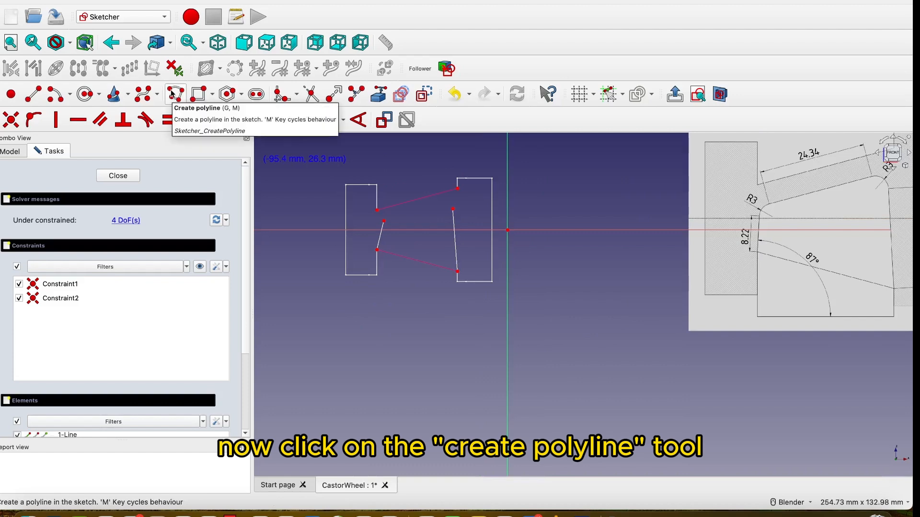
click(172, 94)
scroll(368, 290, up, 2)
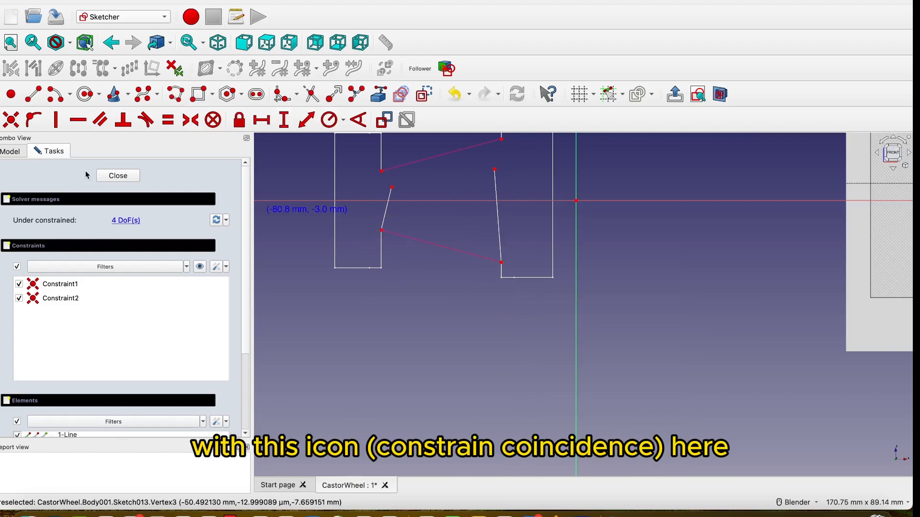
click(382, 230)
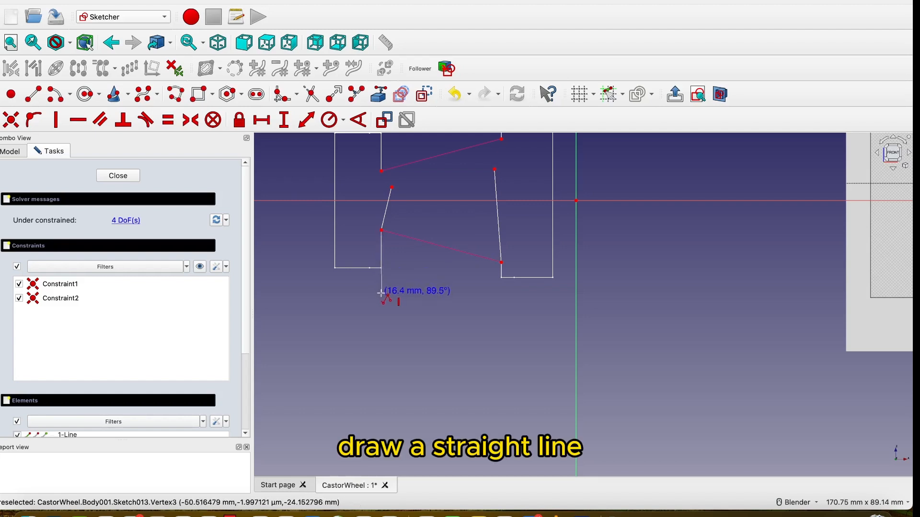
click(381, 293)
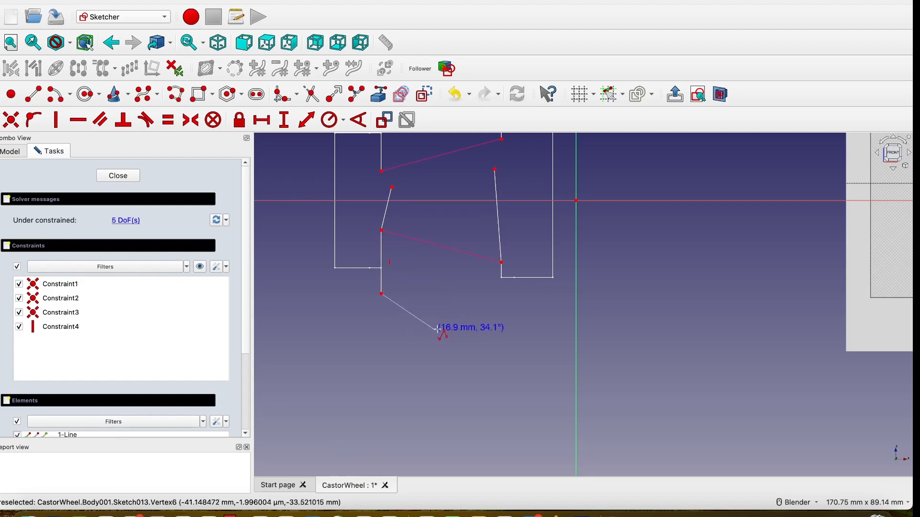
click(502, 294)
scroll(501, 283, up, 3)
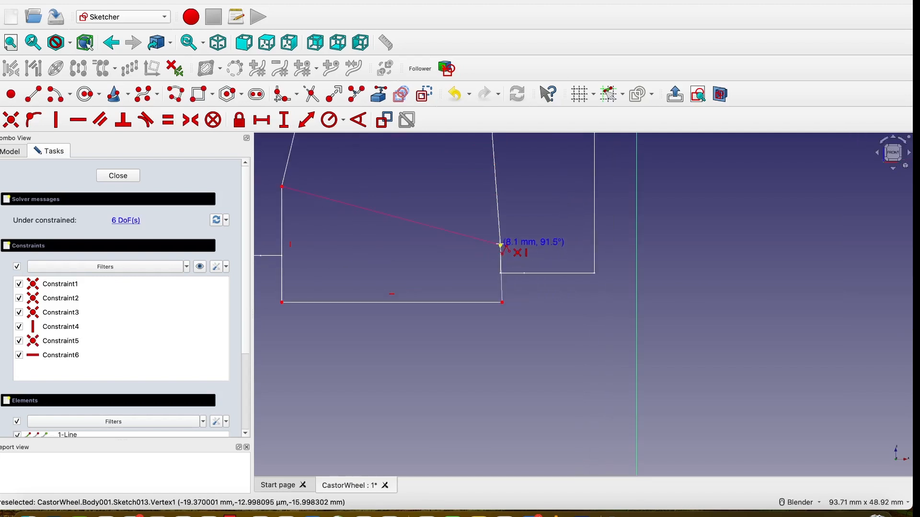
click(500, 245)
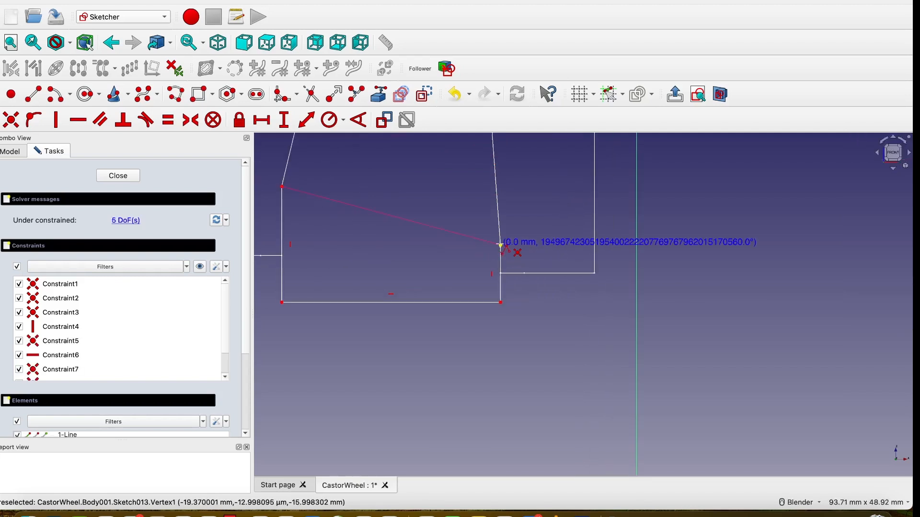
key(Escape)
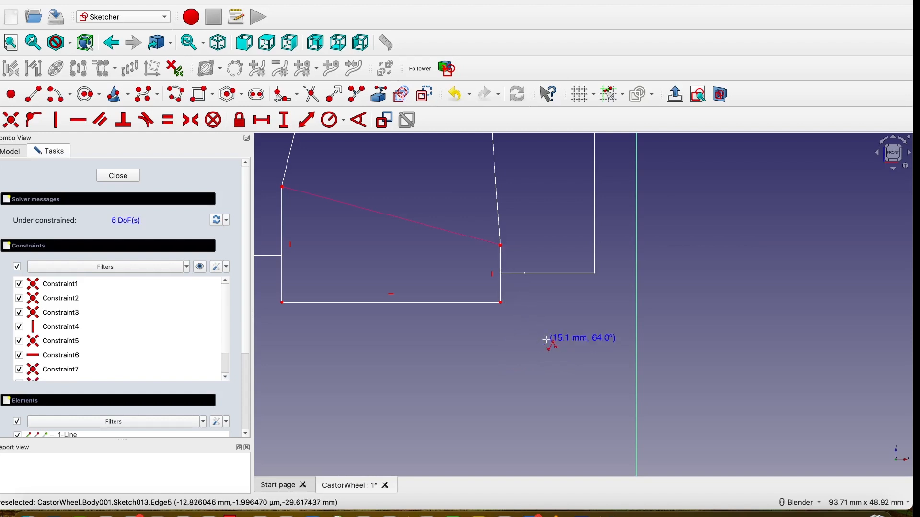
Step: Constrain the angle between the rim-side slanted line and the bottom horizontal line to 87°
scroll(547, 341, down, 3)
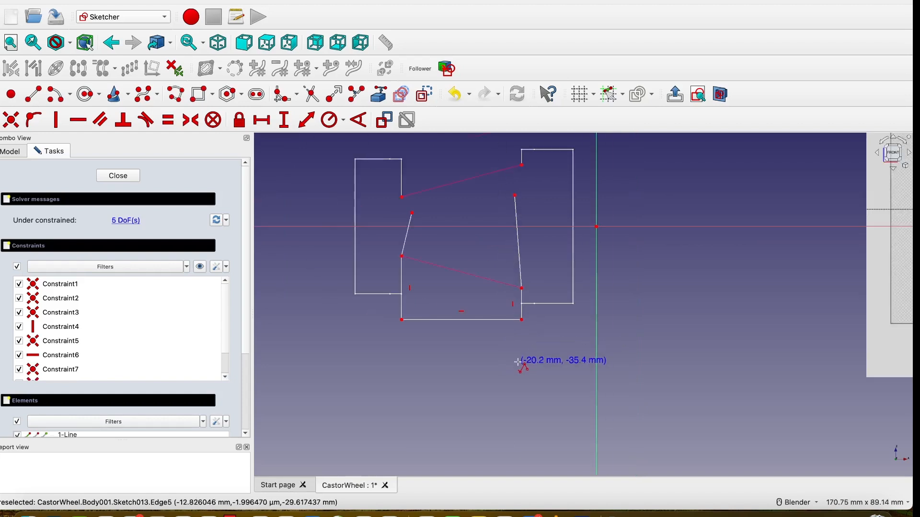
scroll(518, 363, down, 3)
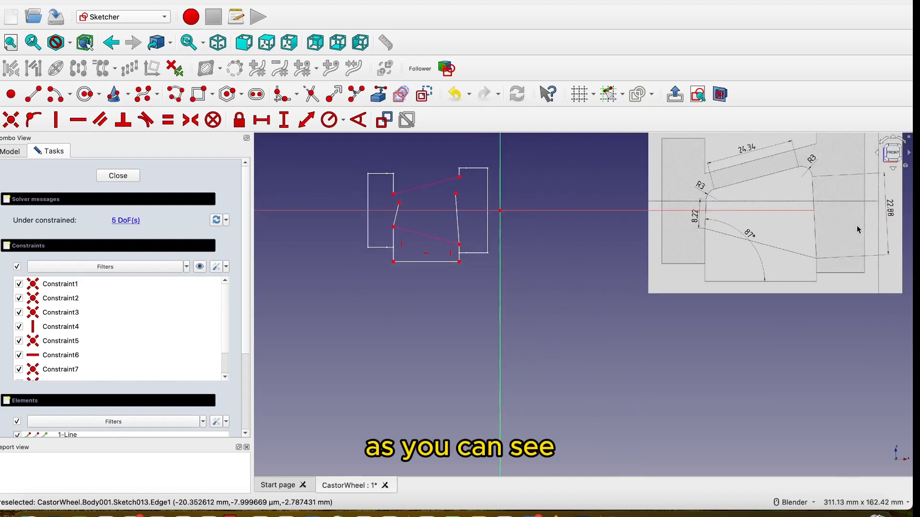
scroll(719, 227, up, 3)
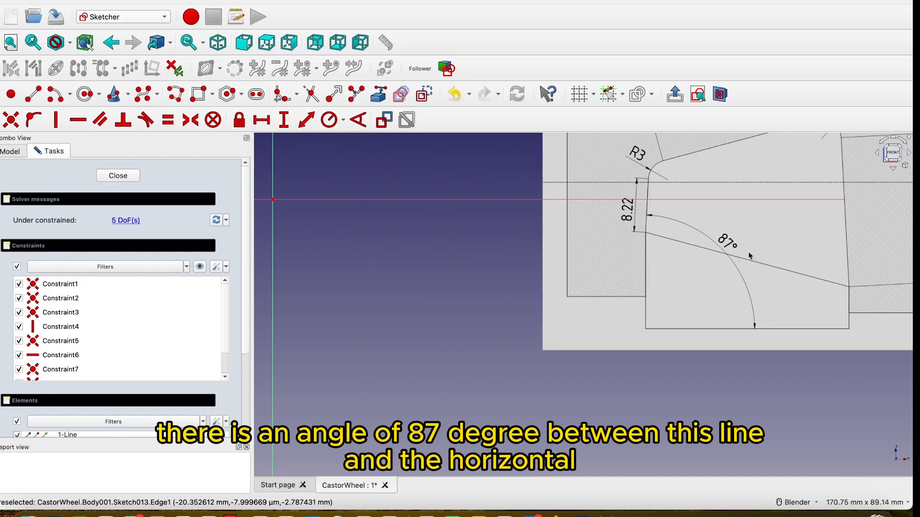
scroll(734, 234, down, 2)
click(358, 120)
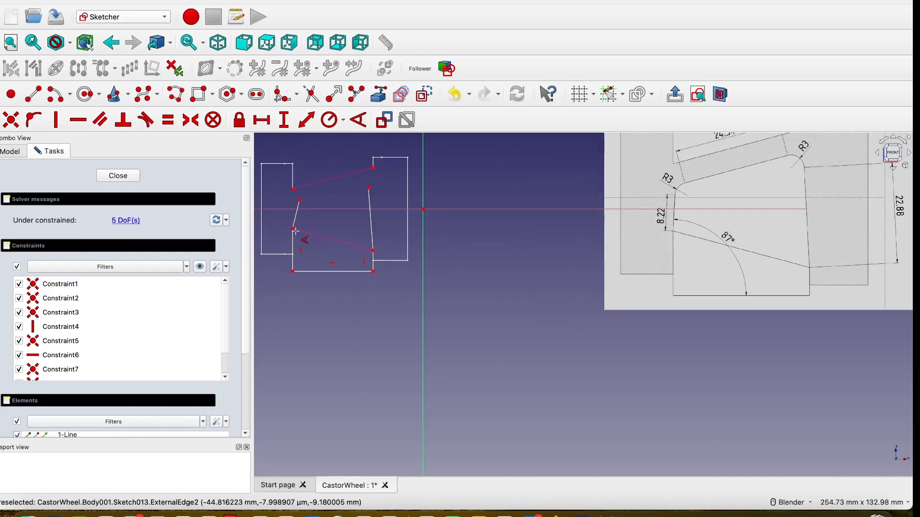
scroll(298, 218, up, 1)
click(297, 214)
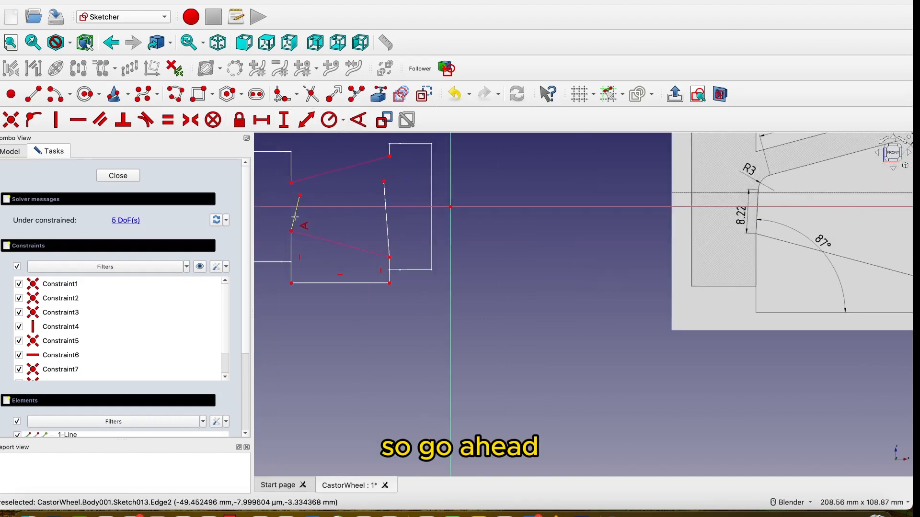
click(311, 282)
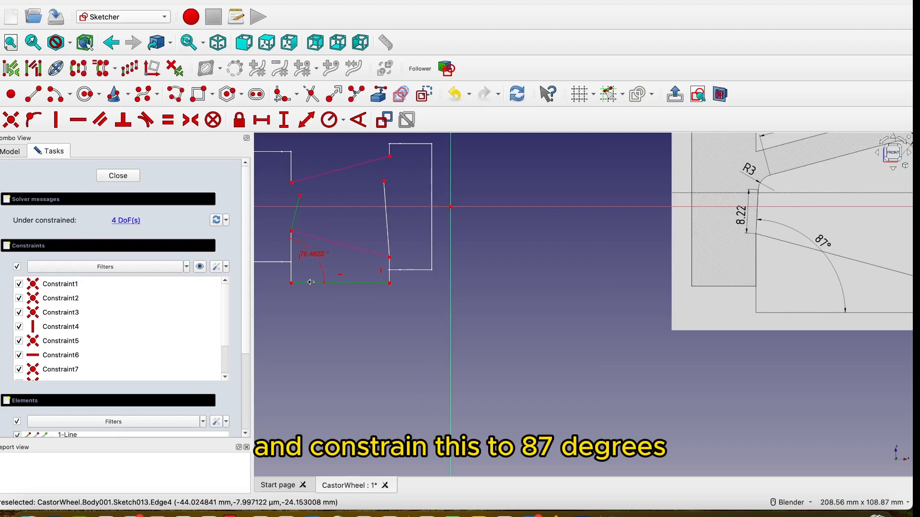
text(87)
click(449, 344)
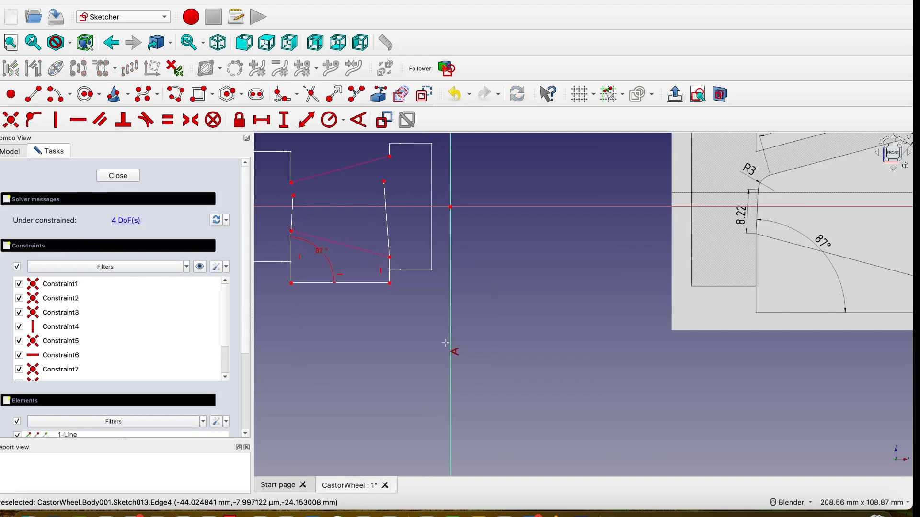
Step: Constrain the angle between the hub-side slanted line and the bottom horizontal line to 87°
click(387, 219)
click(370, 282)
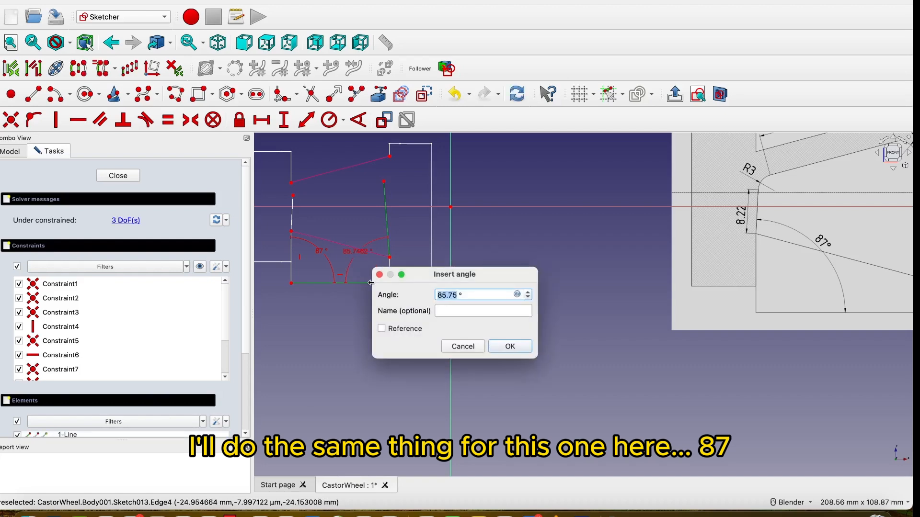
text(87)
click(515, 346)
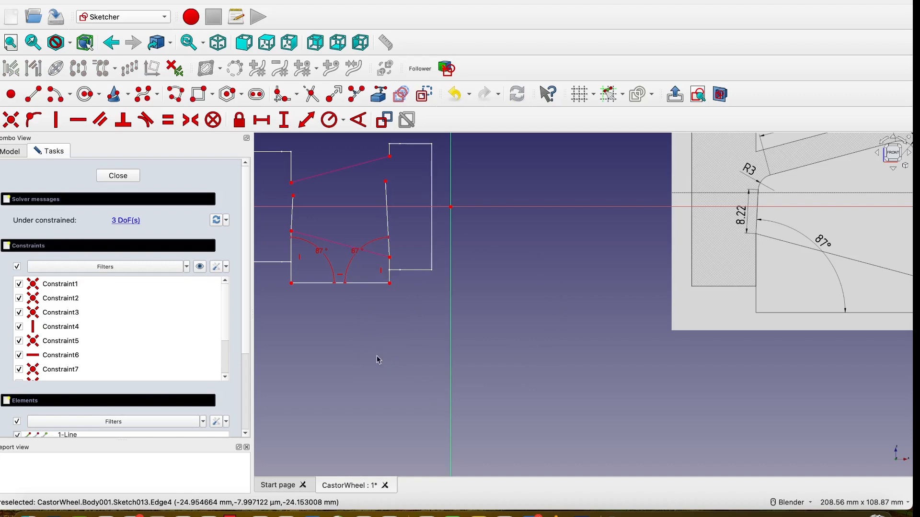
Step: Constrain the hub-side slanted line's length to 22.88 mm and place its dimension outside the profile, past the vertical axis
mouse_move(399, 228)
shift+middle_down()
mouse_move(386, 249)
mouse_move(234, 252)
shift+middle_up()
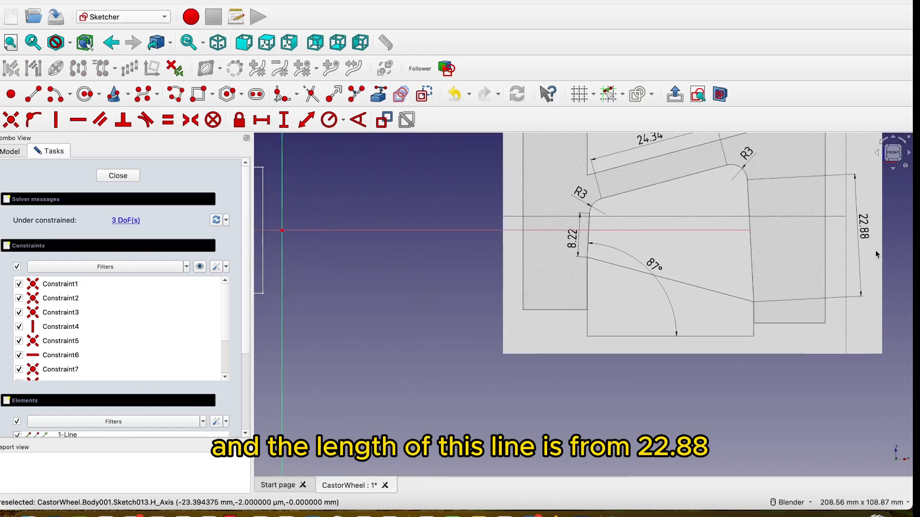
scroll(878, 218, up, 1)
scroll(877, 218, down, 2)
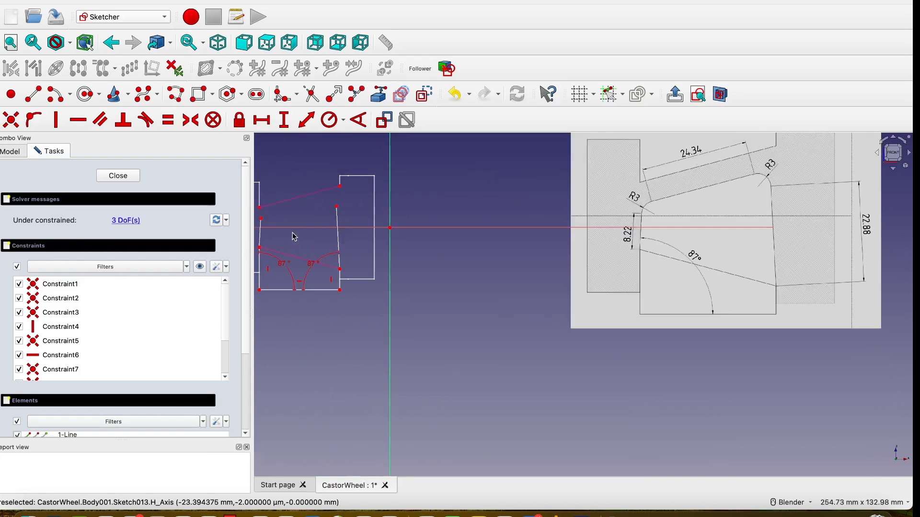
scroll(294, 236, up, 1)
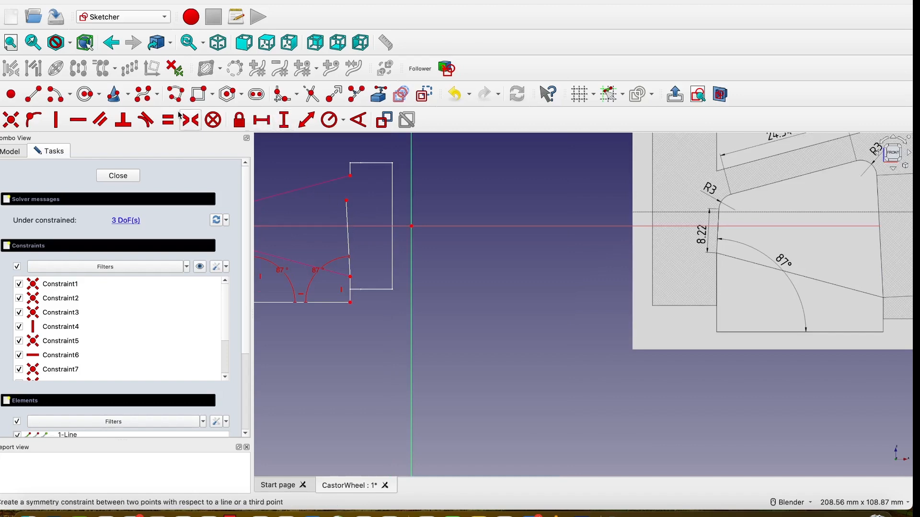
click(304, 122)
click(347, 234)
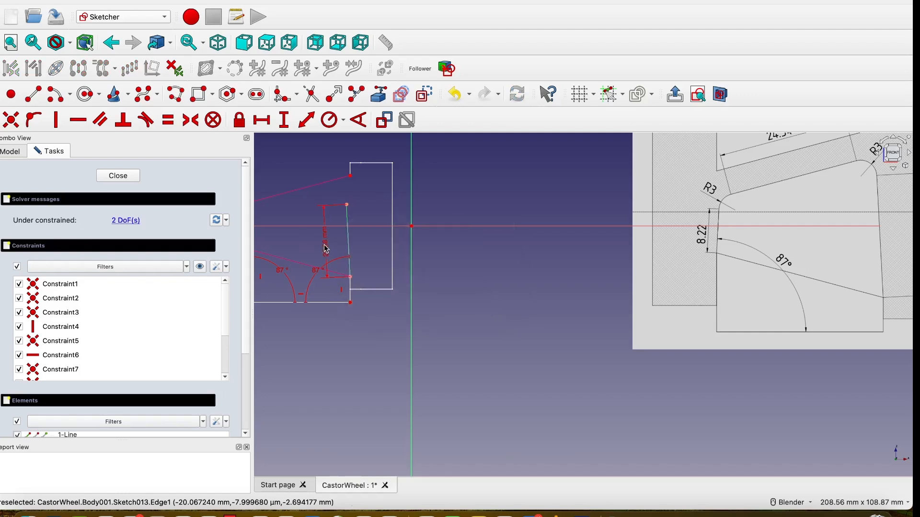
drag(333, 252, 430, 254)
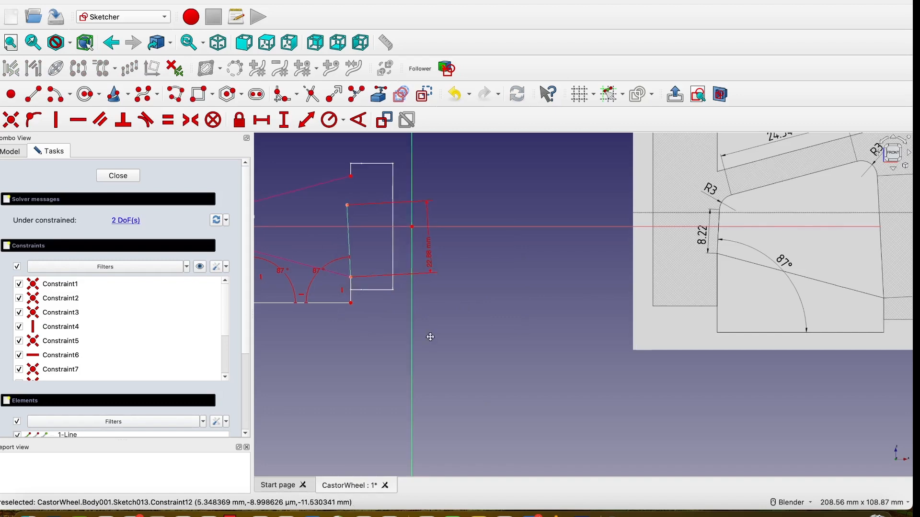
Step: Constrain the rim-side slanted line's length to 8.22 mm
shift+middle_drag(428, 335, 474, 333)
shift+middle_drag(345, 342, 378, 350)
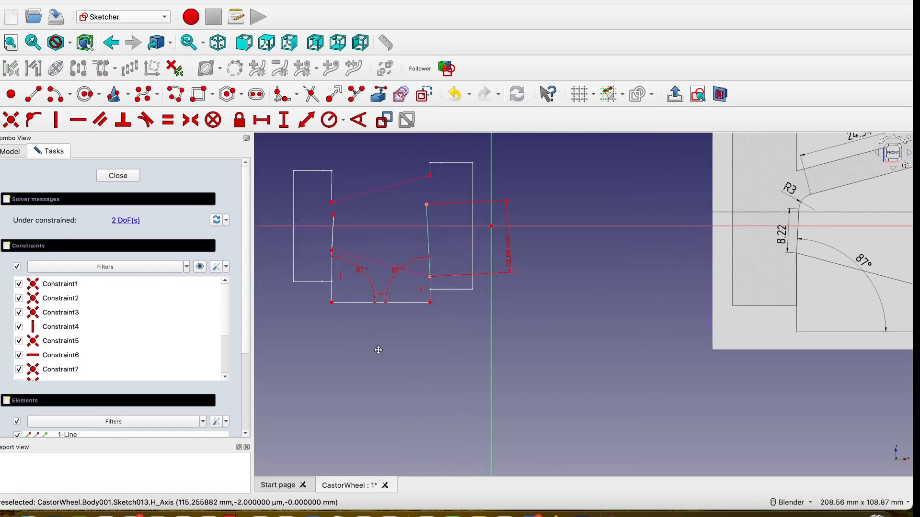
click(306, 120)
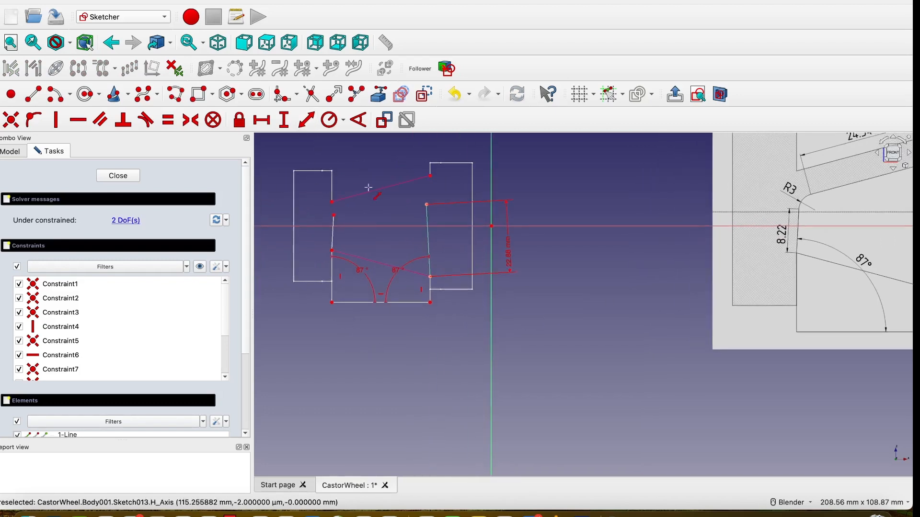
scroll(333, 235, up, 3)
click(332, 235)
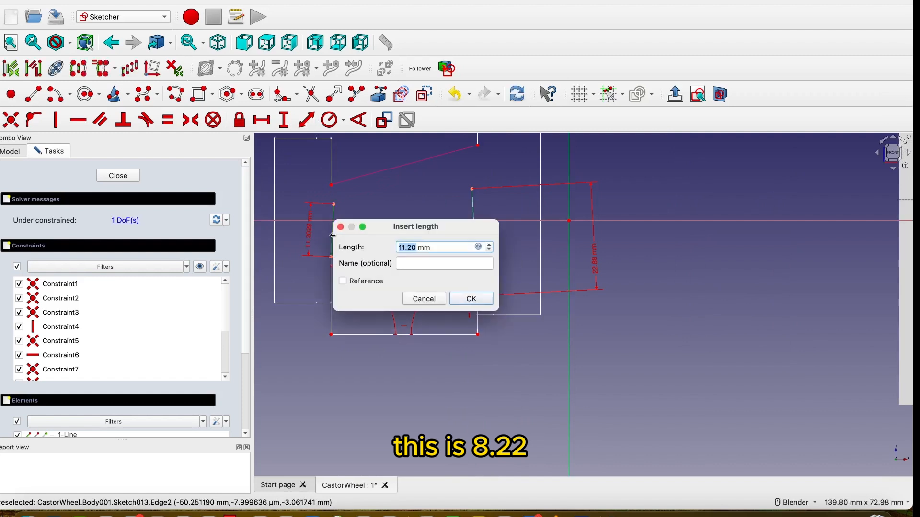
text(8)
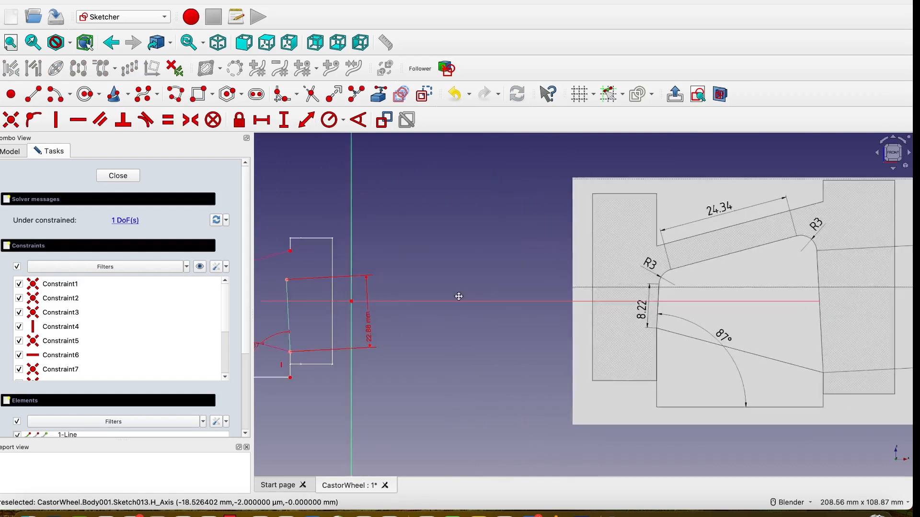
Step: Draw an arc of about 5.5 mm radius from the hub-side slanted line's upper end, curving inward over the cutout
shift+middle_drag(459, 296, 391, 305)
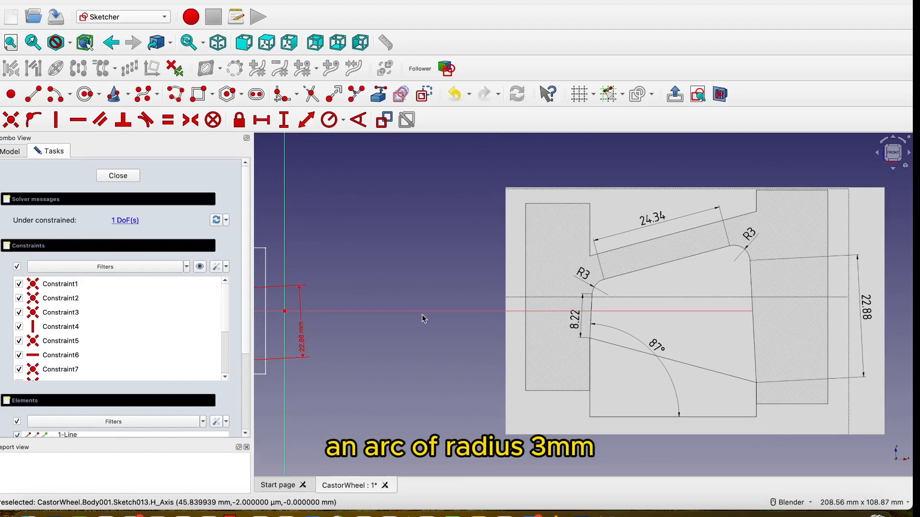
shift+middle_drag(422, 313, 643, 285)
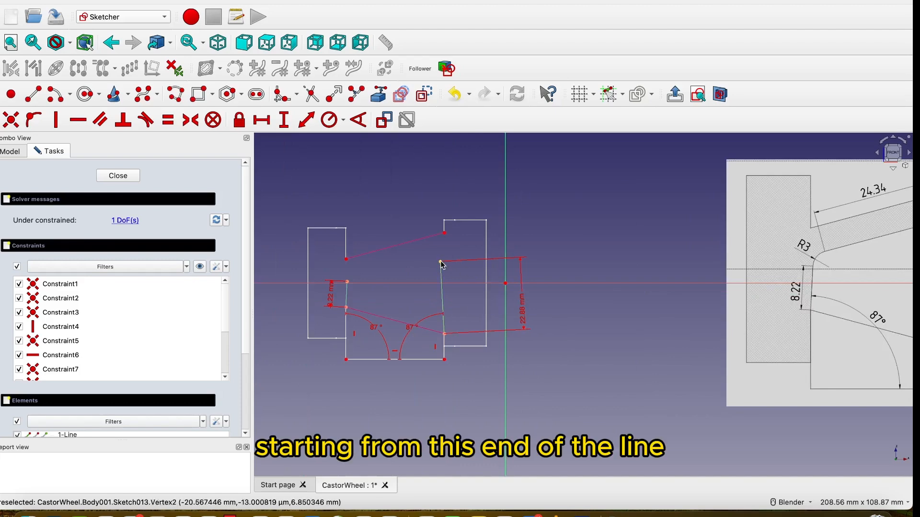
scroll(431, 268, up, 1)
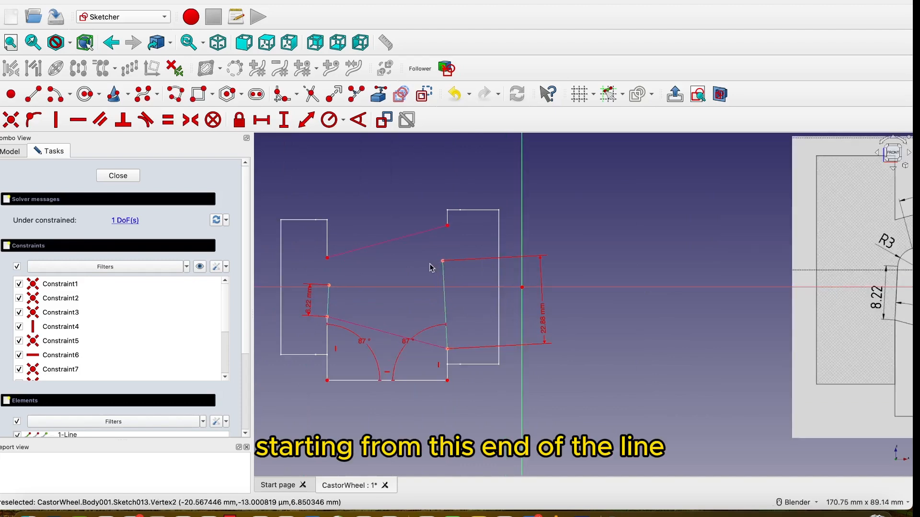
click(55, 95)
scroll(422, 258, up, 2)
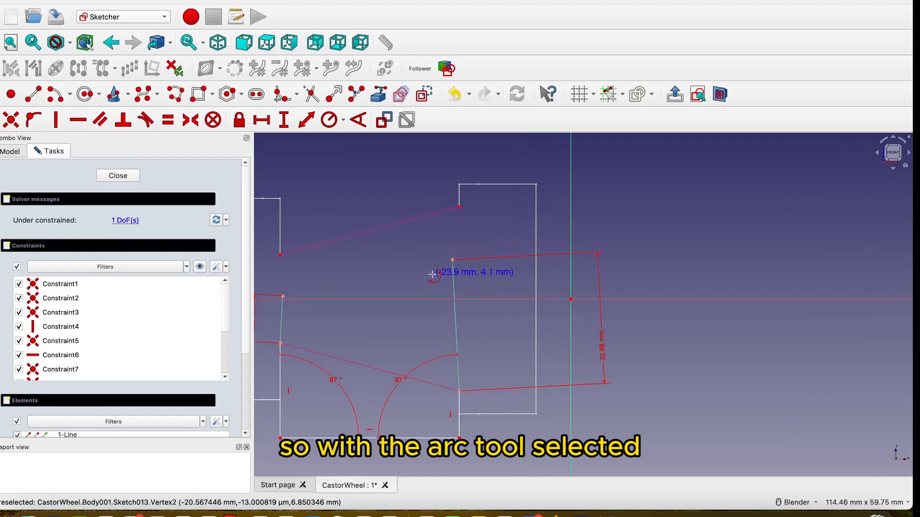
click(429, 281)
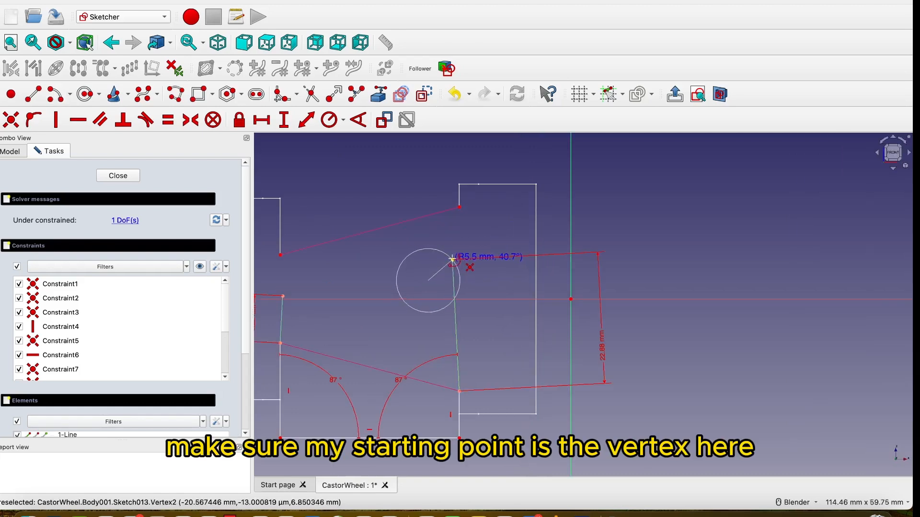
click(453, 261)
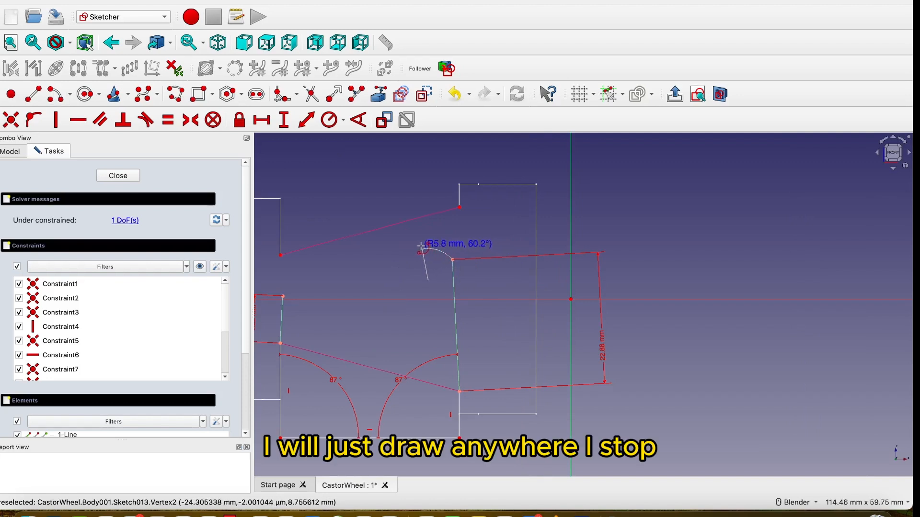
click(422, 248)
Step: Draw an arc of about 4 mm radius from the rim-side slanted line's upper end, curving inward over the cutout
shift+middle_drag(314, 281, 366, 258)
click(350, 287)
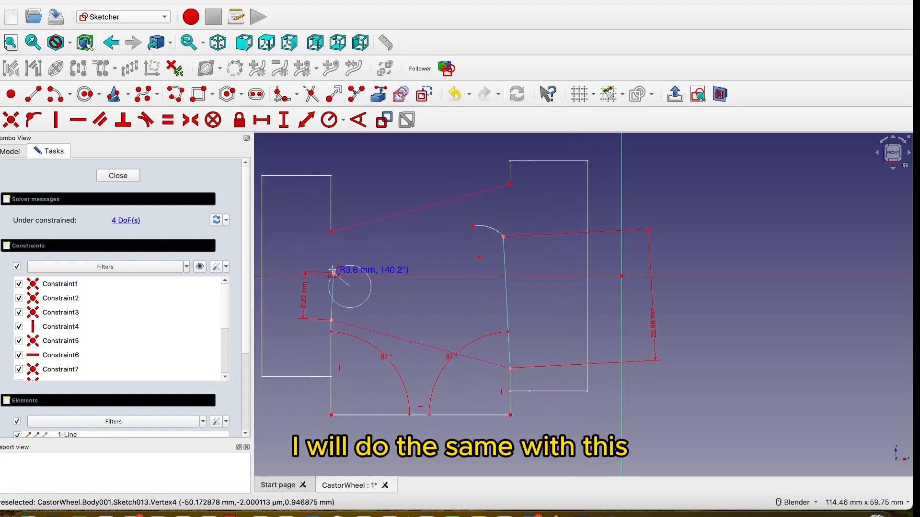
click(334, 273)
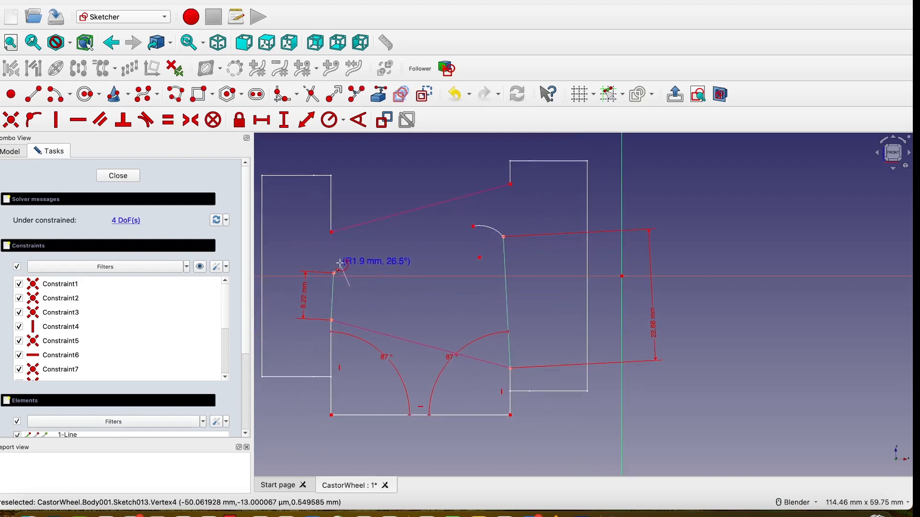
click(353, 260)
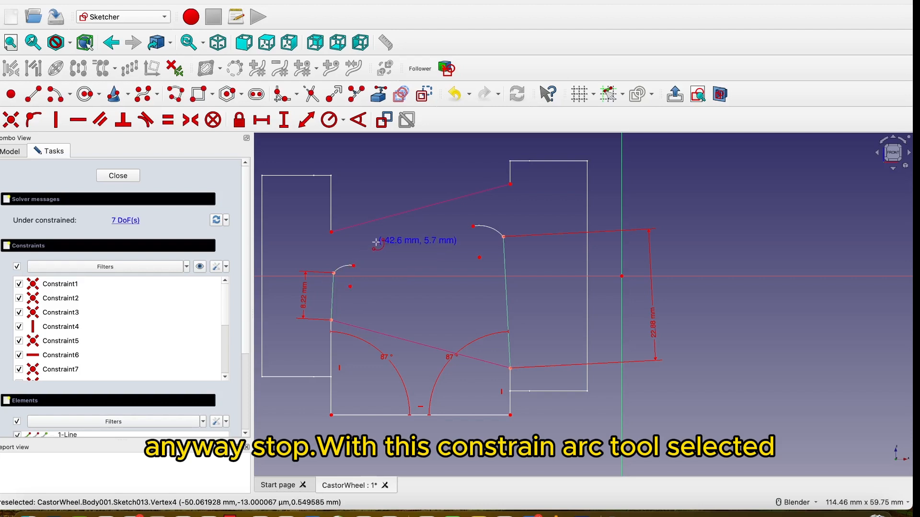
key(Escape)
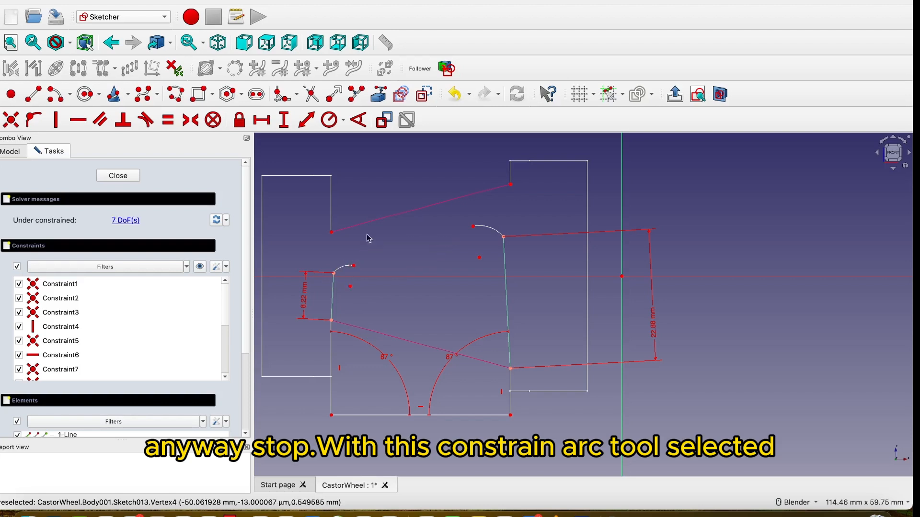
Step: Constrain the radii of the hub-side and rim-side arcs to 3 mm each
click(329, 118)
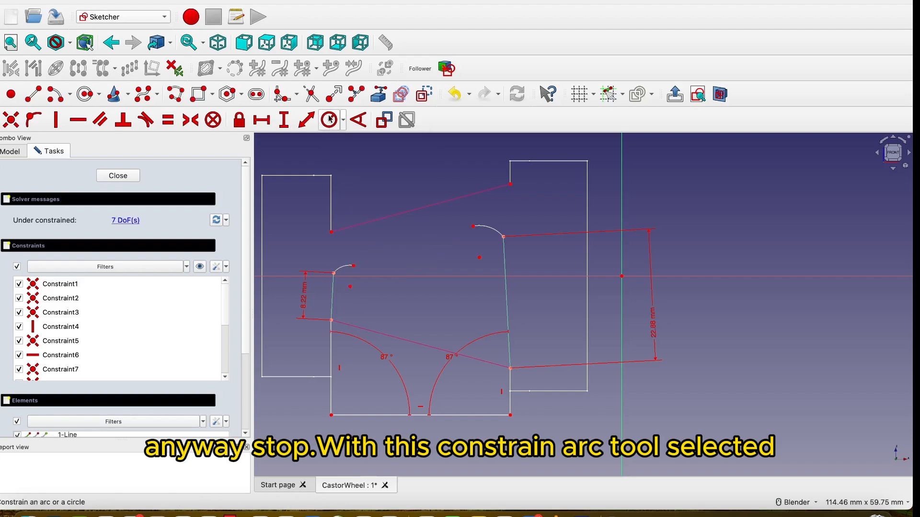
click(490, 226)
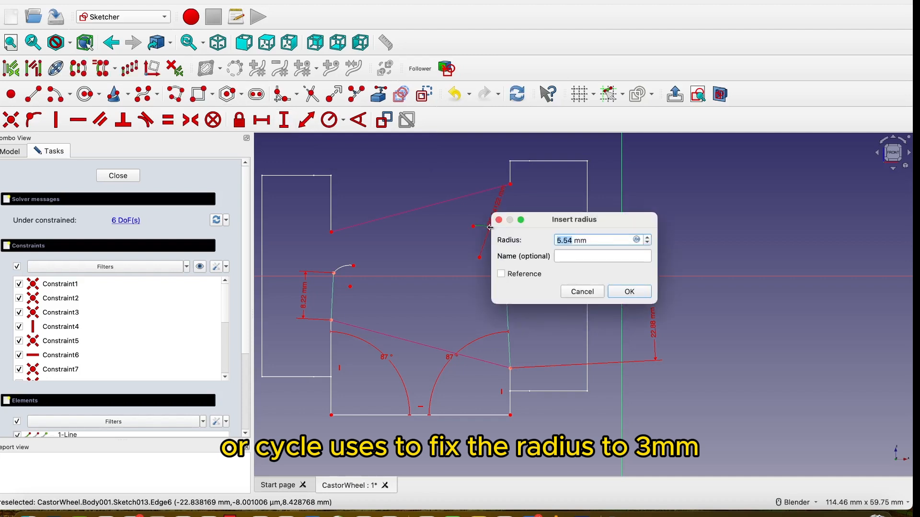
click(628, 291)
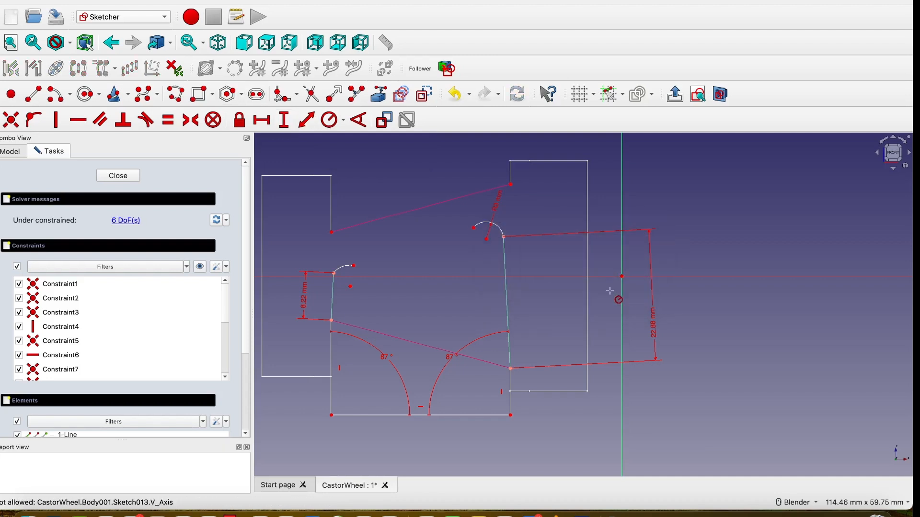
click(342, 267)
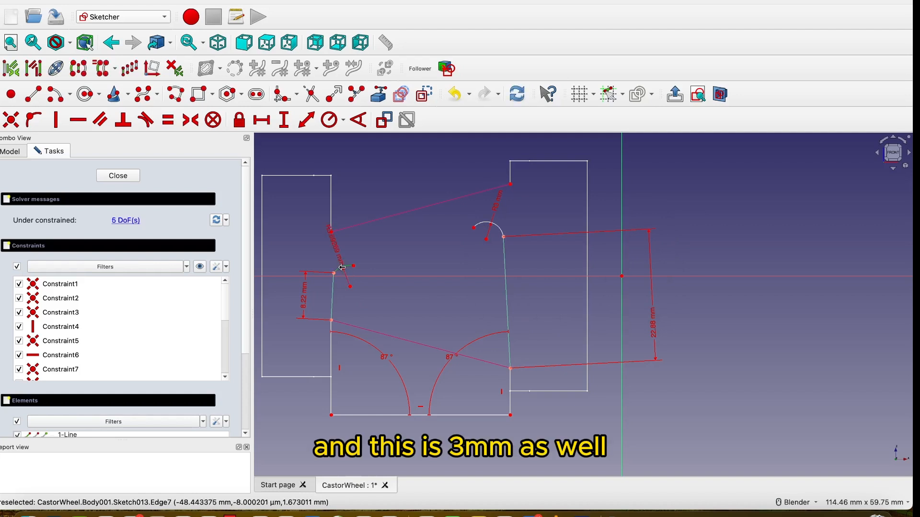
text(3)
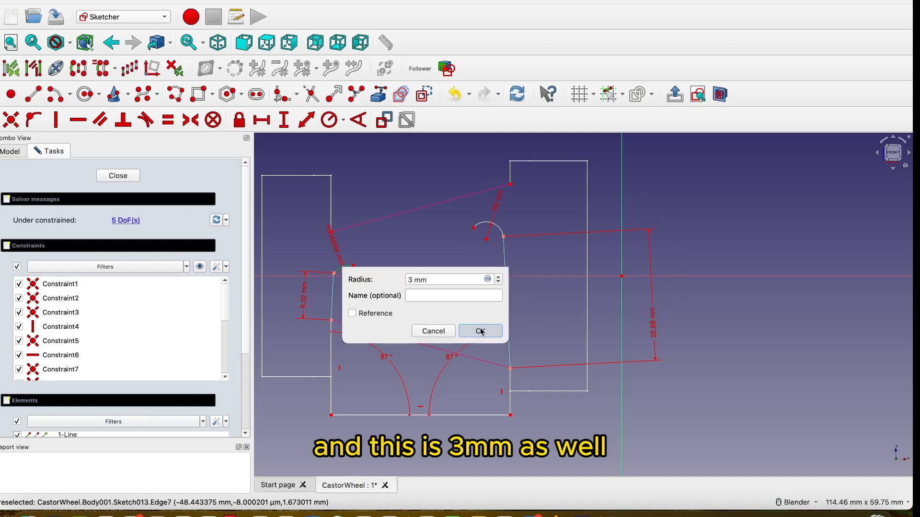
click(478, 328)
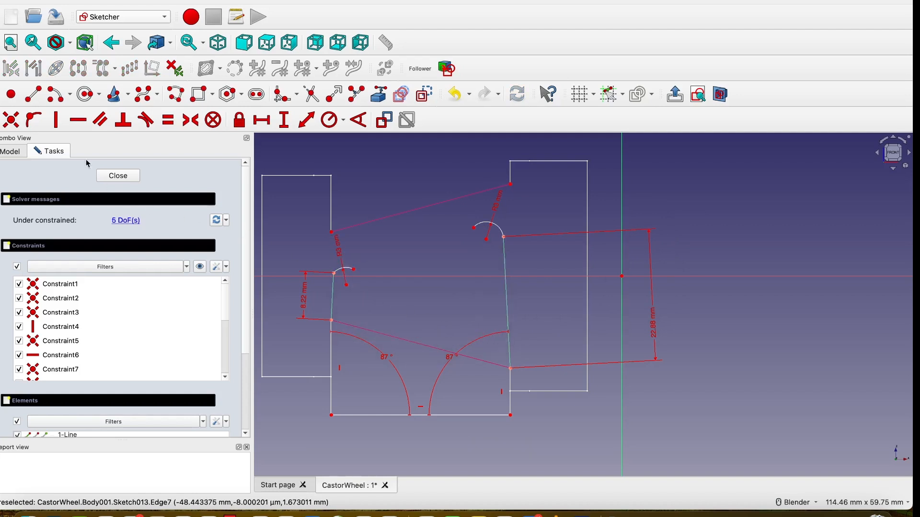
Step: Draw a straight line joining the inner ends of the hub-side and rim-side arcs
click(33, 93)
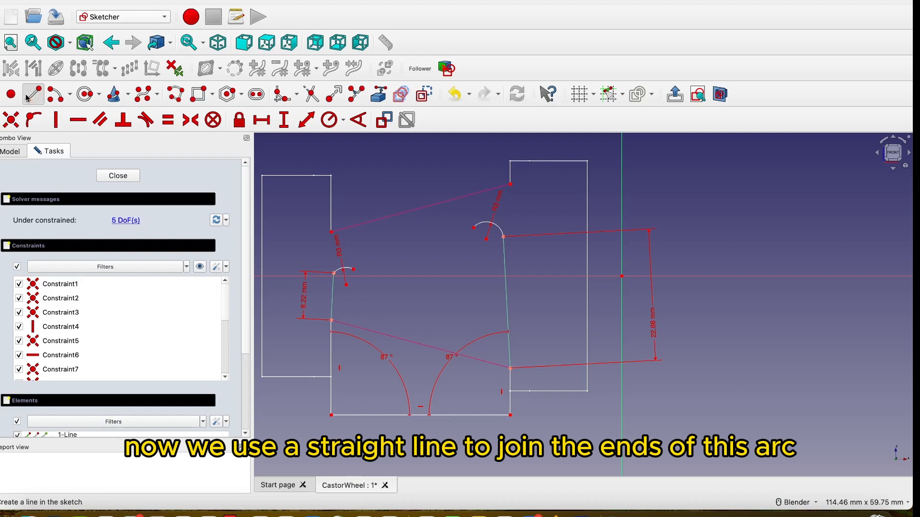
click(473, 227)
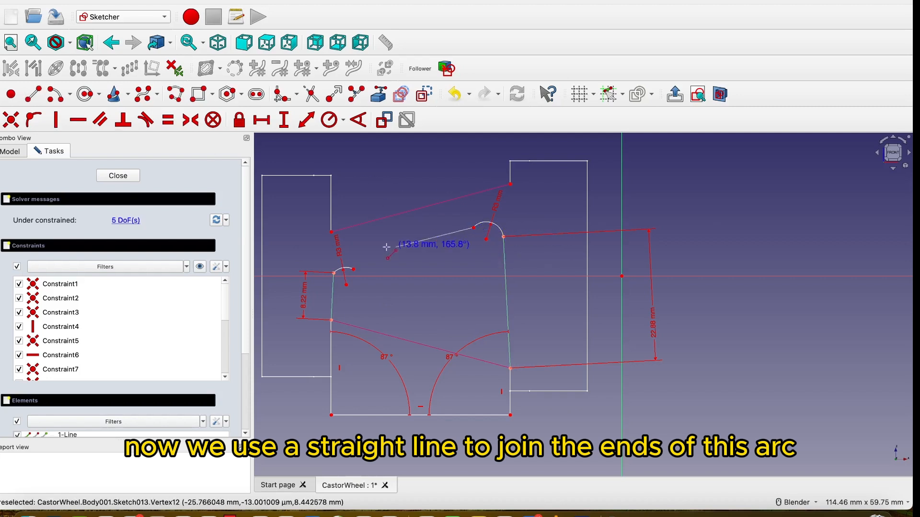
click(354, 269)
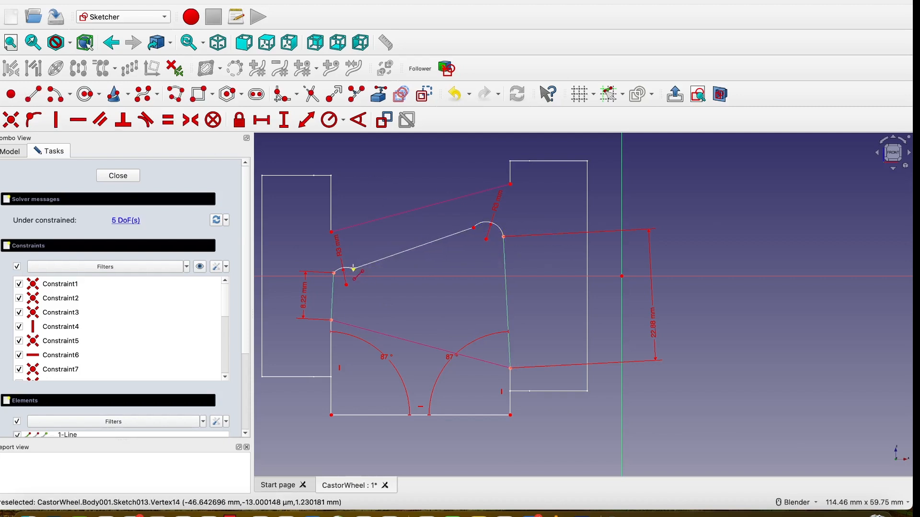
right_click(477, 265)
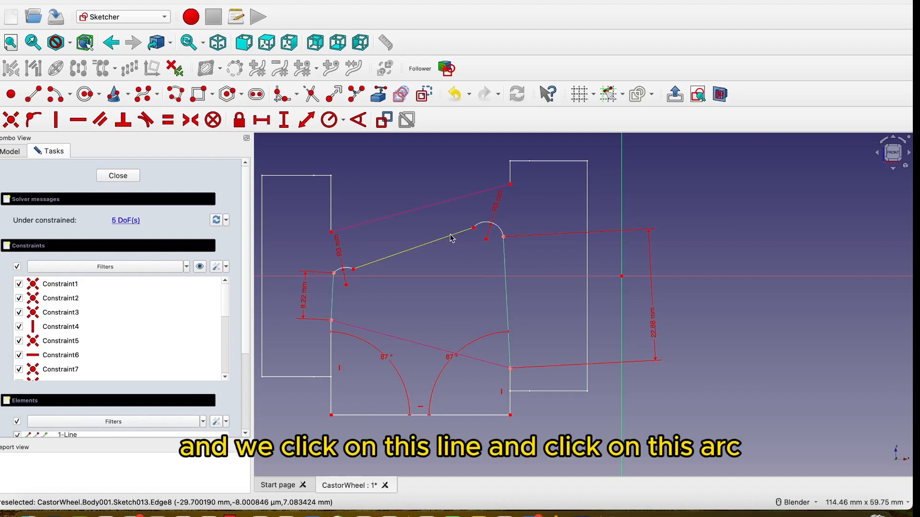
Step: Make the joining line tangent to the hub-side arc and accept the constraint substitution
click(451, 238)
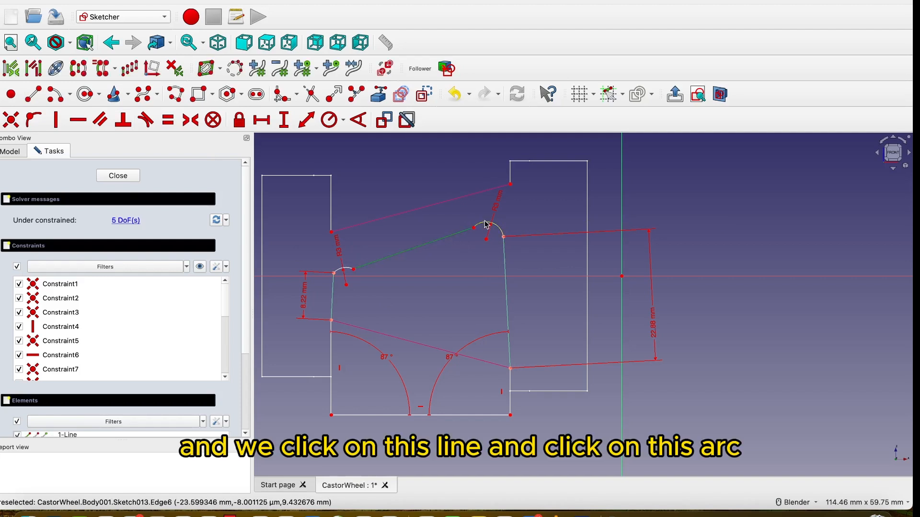
click(486, 225)
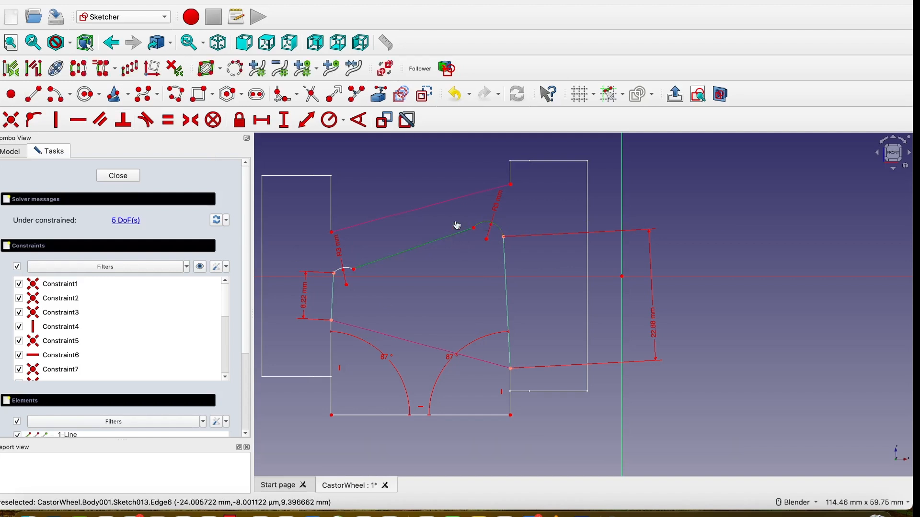
click(149, 122)
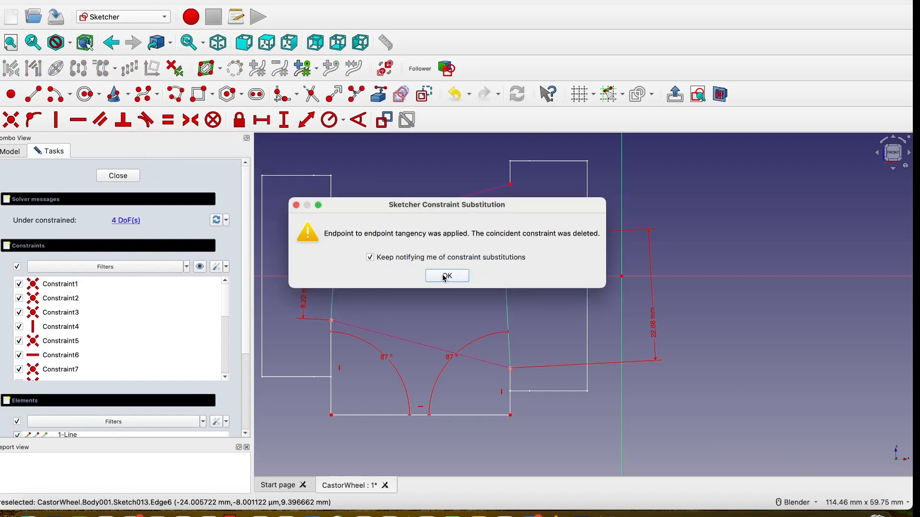
click(446, 276)
Step: Make the joining line tangent to the rim-side arc and accept the constraint substitution
scroll(341, 268, up, 3)
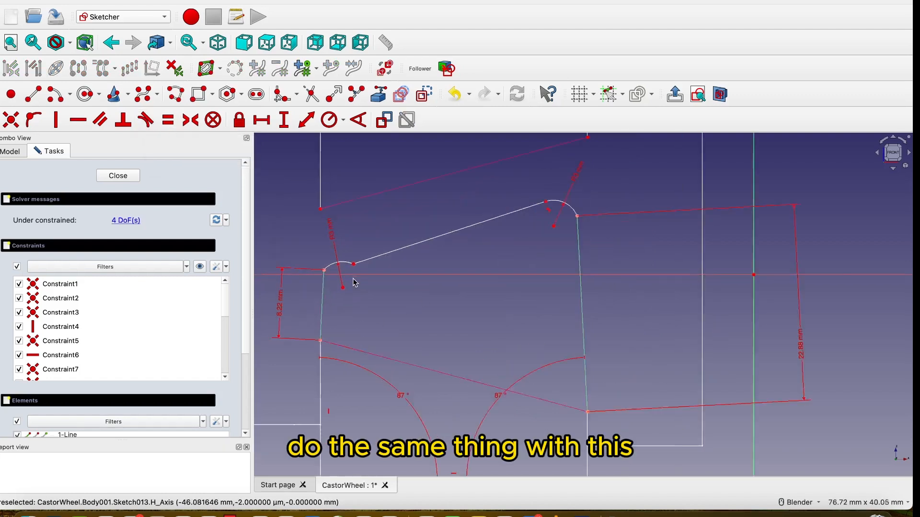
click(369, 258)
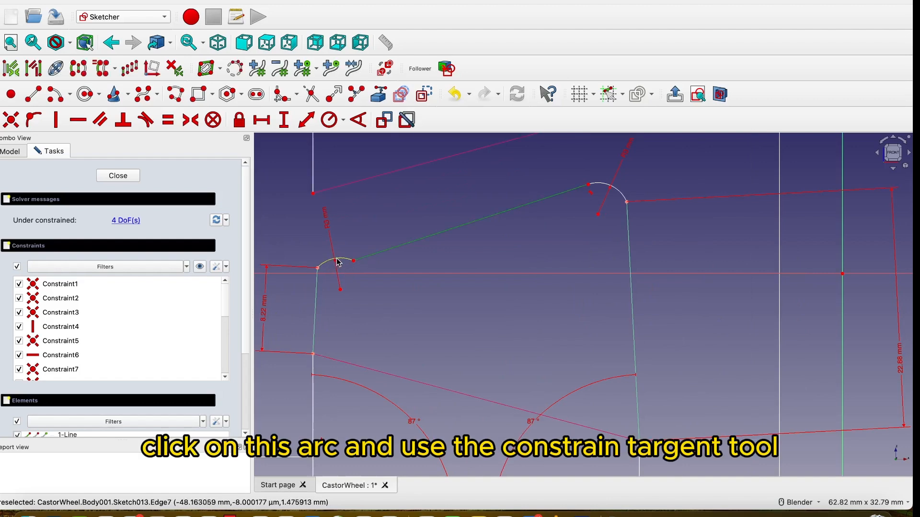
click(340, 262)
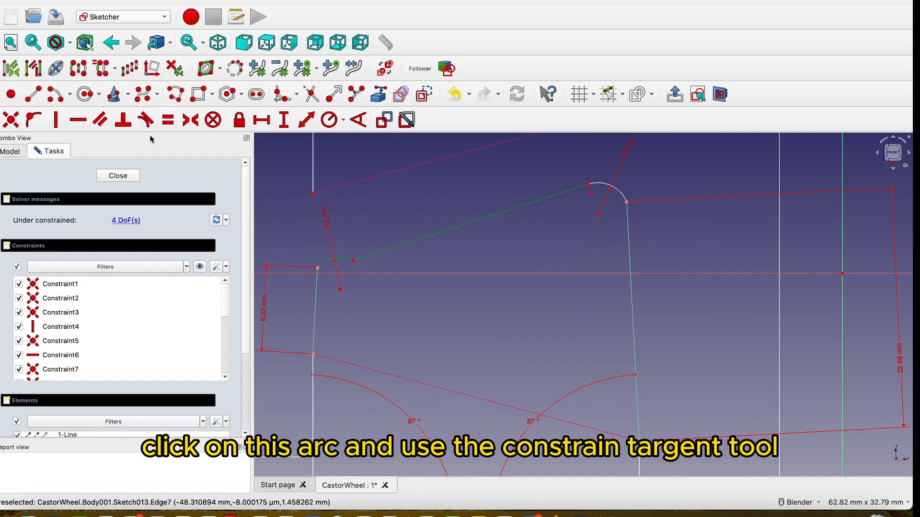
click(147, 121)
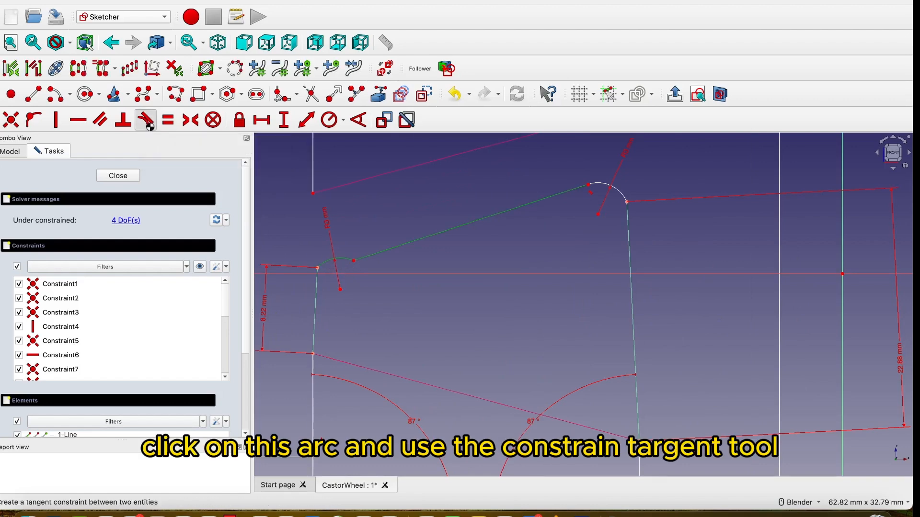
click(447, 276)
Step: Constrain the length of the line between the two arcs to 24.34 mm, as given in the Cutout reference image
scroll(457, 280, down, 5)
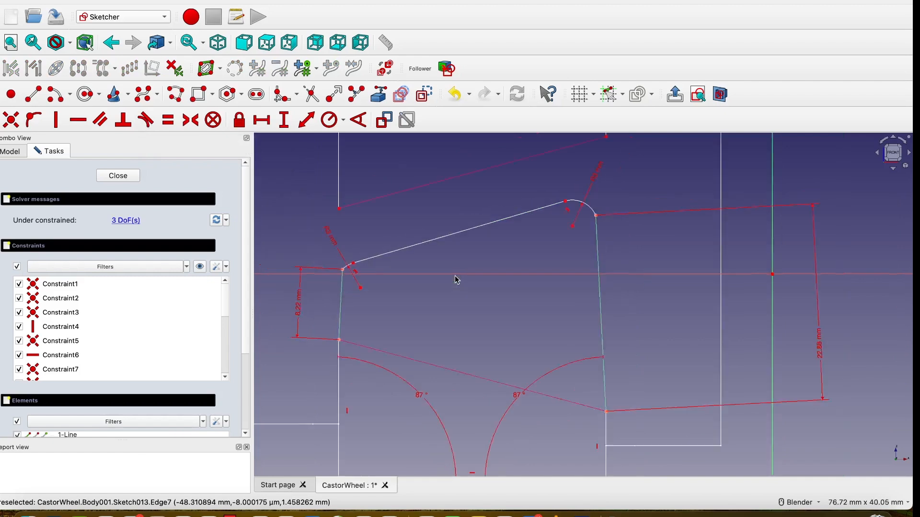
scroll(456, 280, down, 4)
scroll(793, 238, up, 6)
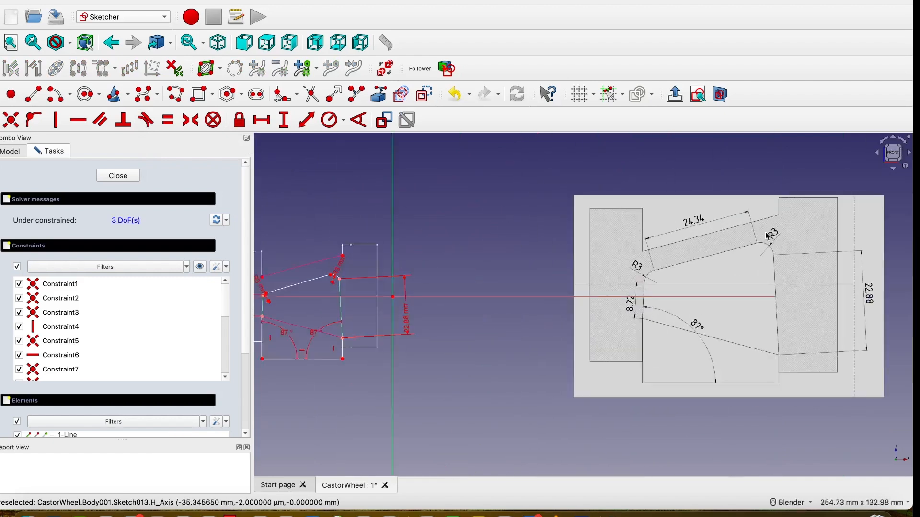
scroll(644, 219, down, 5)
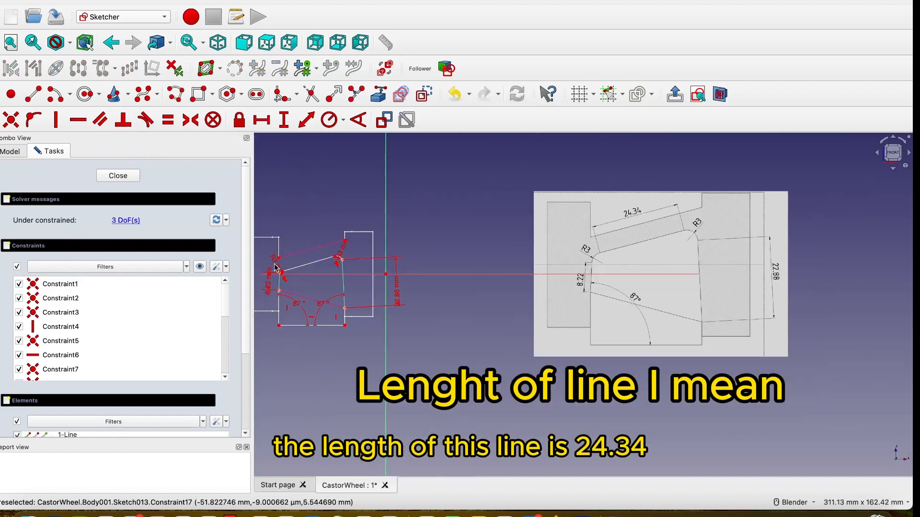
scroll(282, 271, down, 3)
scroll(274, 266, up, 7)
click(301, 119)
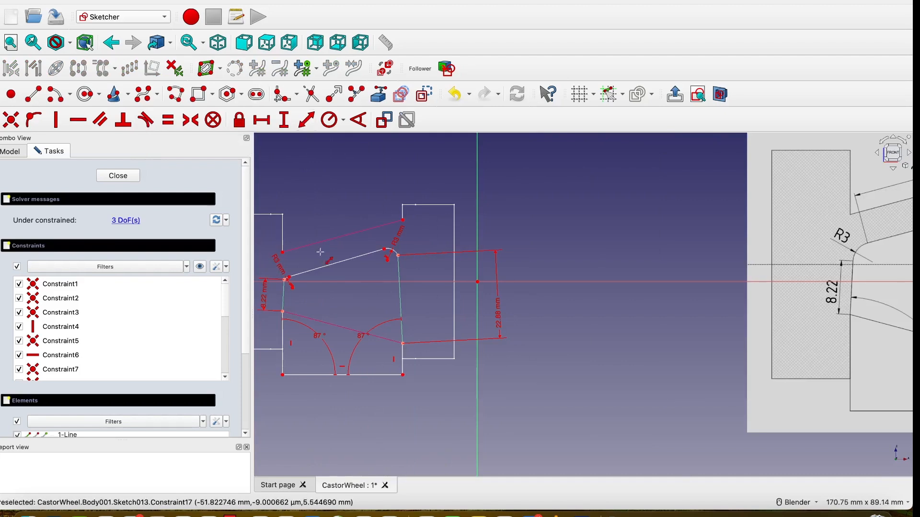
click(325, 266)
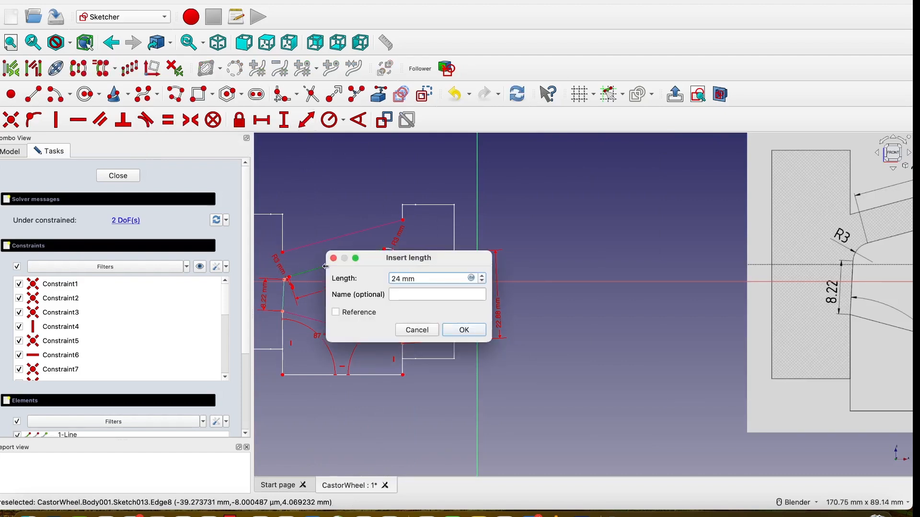
click(465, 331)
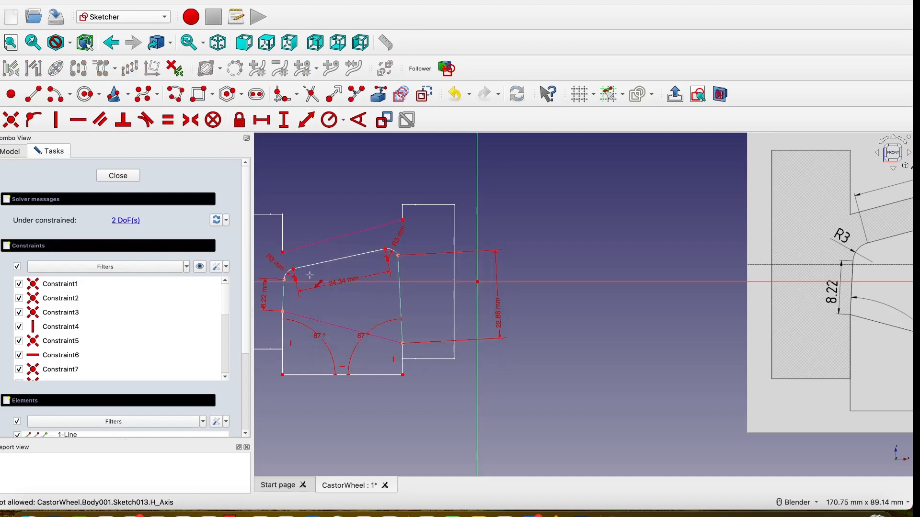
Step: Make the hub-side arc tangent to the hub-side slanted line and accept the constraint substitution
scroll(310, 275, up, 3)
scroll(309, 275, down, 2)
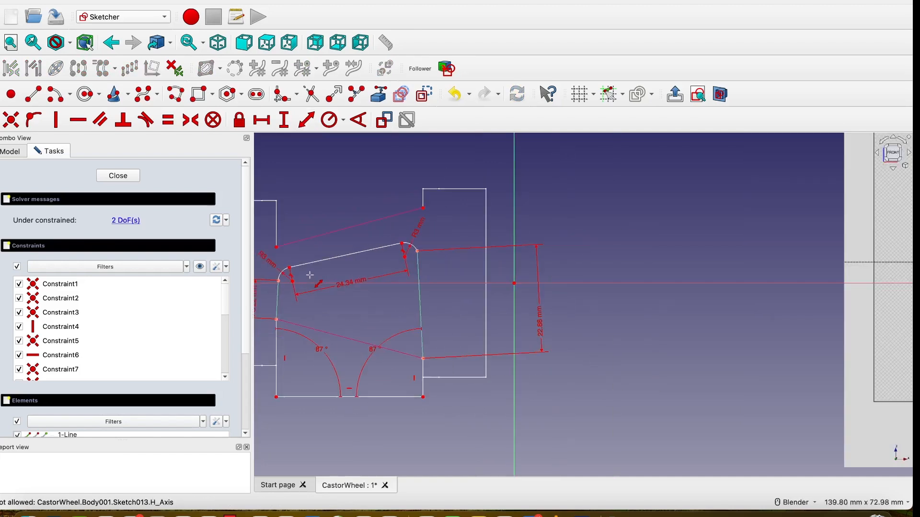
scroll(436, 321, up, 4)
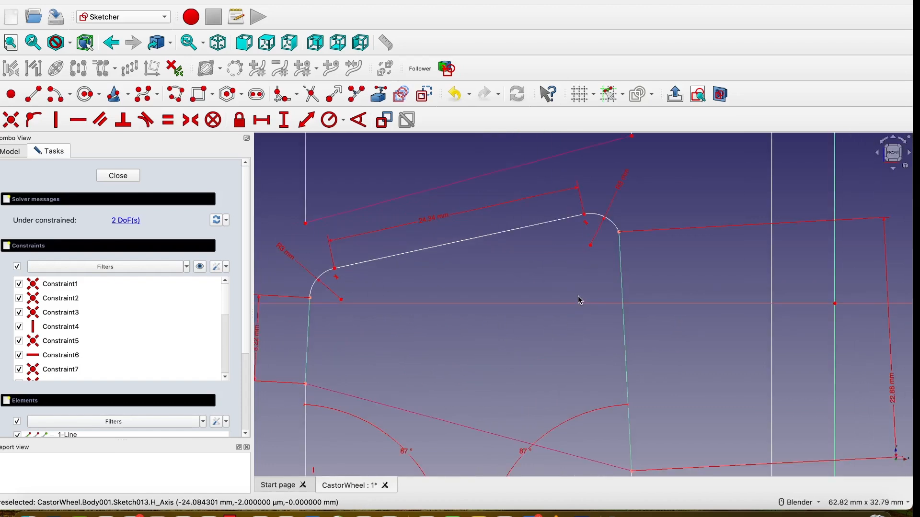
click(613, 226)
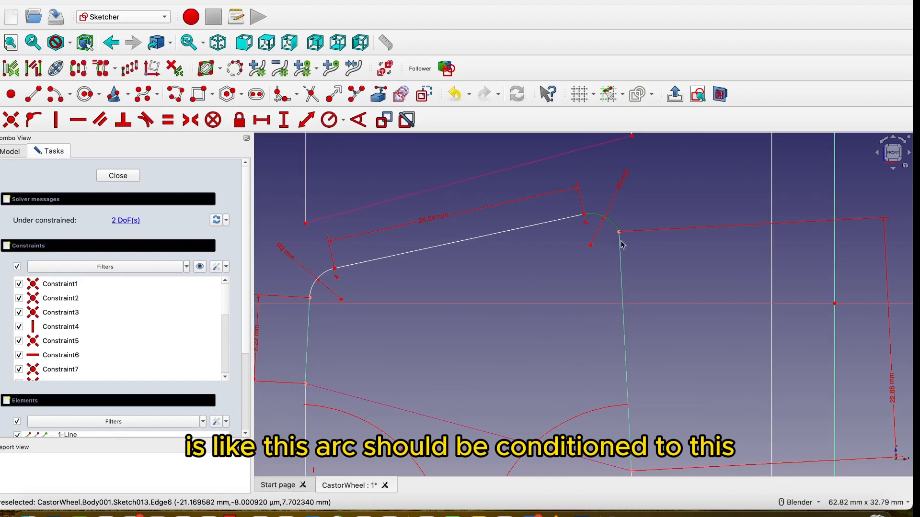
click(620, 257)
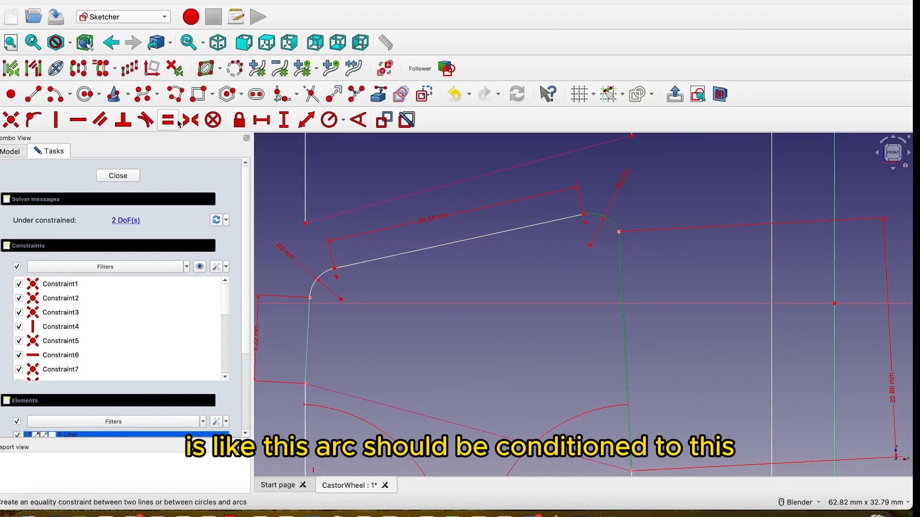
click(145, 120)
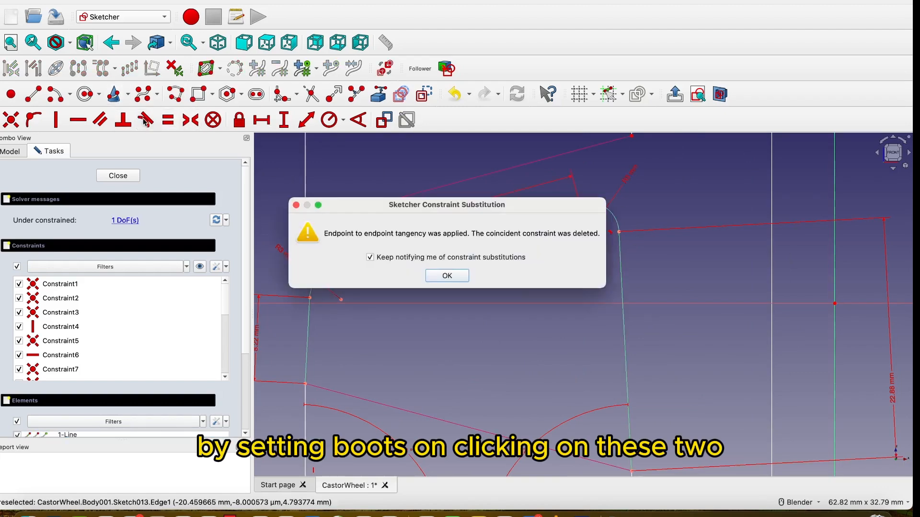
click(441, 276)
Step: Constrain the vertical length of the hub-side straight line below the slanted one to 8.15 mm and close the sketch
scroll(455, 280, down, 3)
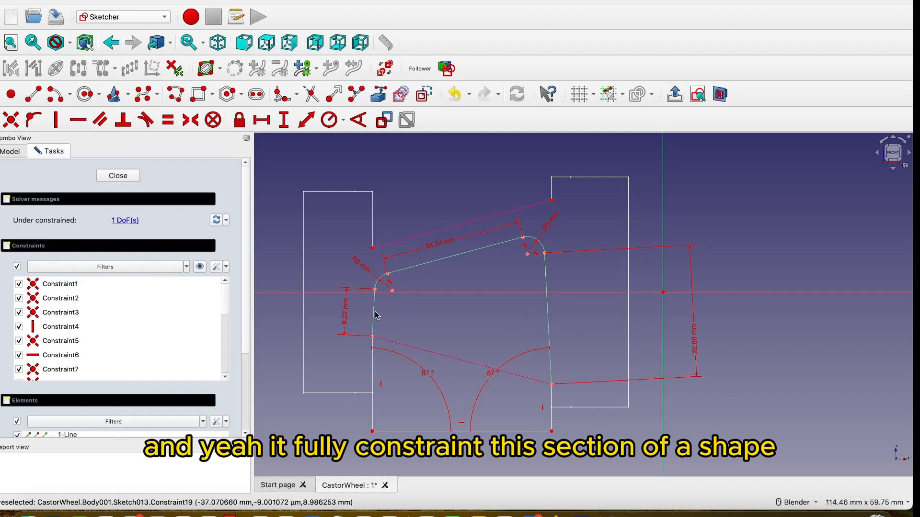
scroll(527, 326, down, 3)
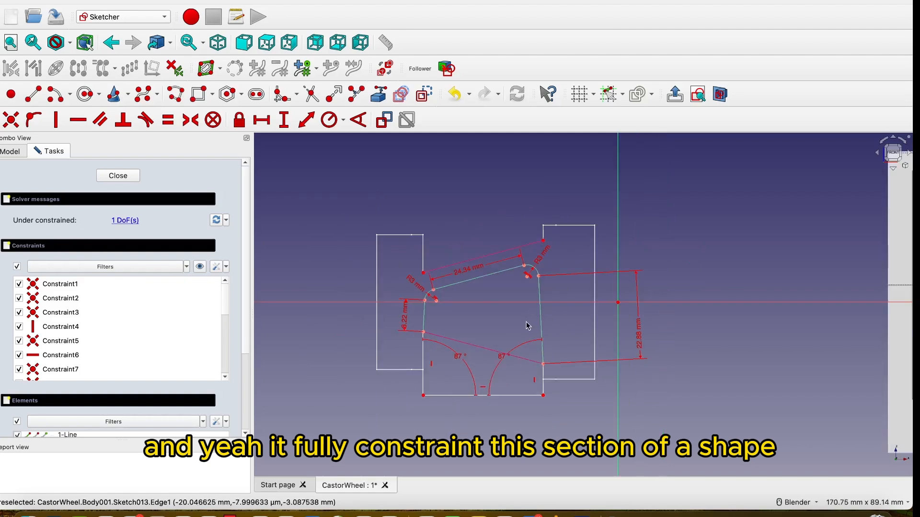
click(283, 120)
scroll(566, 407, up, 2)
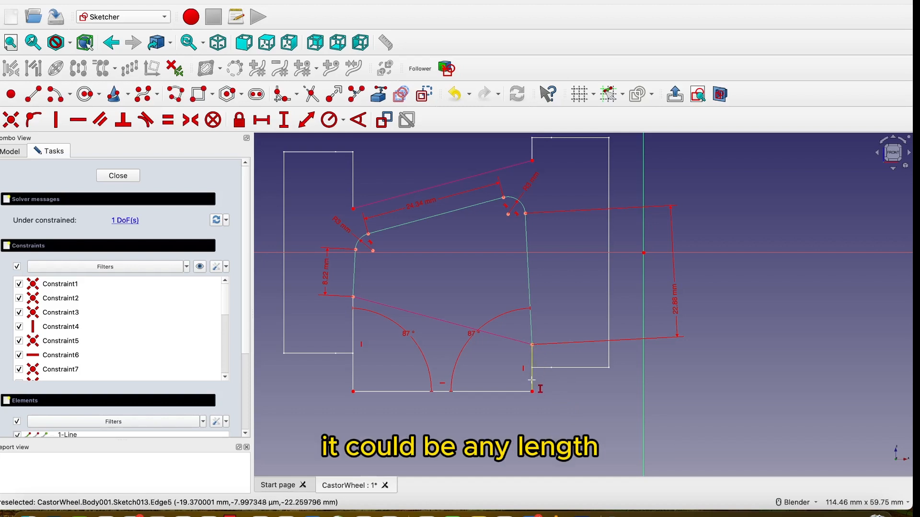
scroll(532, 353, down, 1)
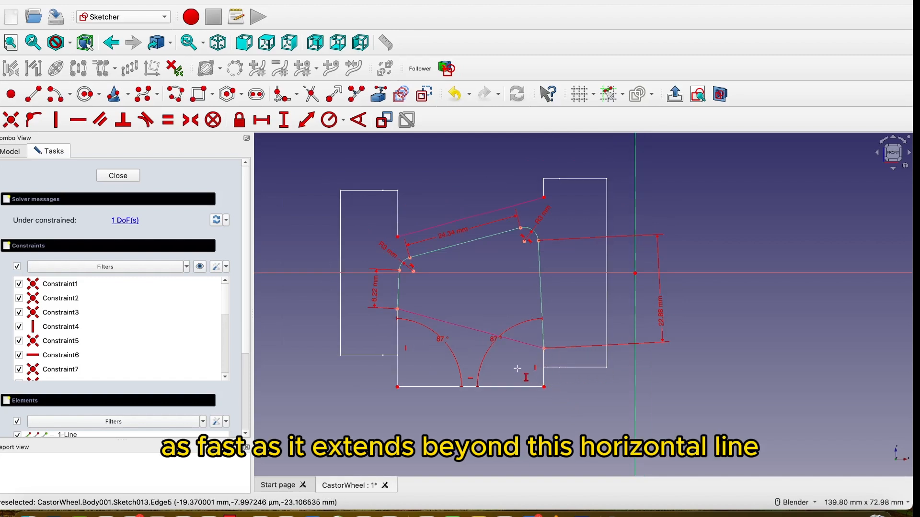
scroll(544, 373, up, 1)
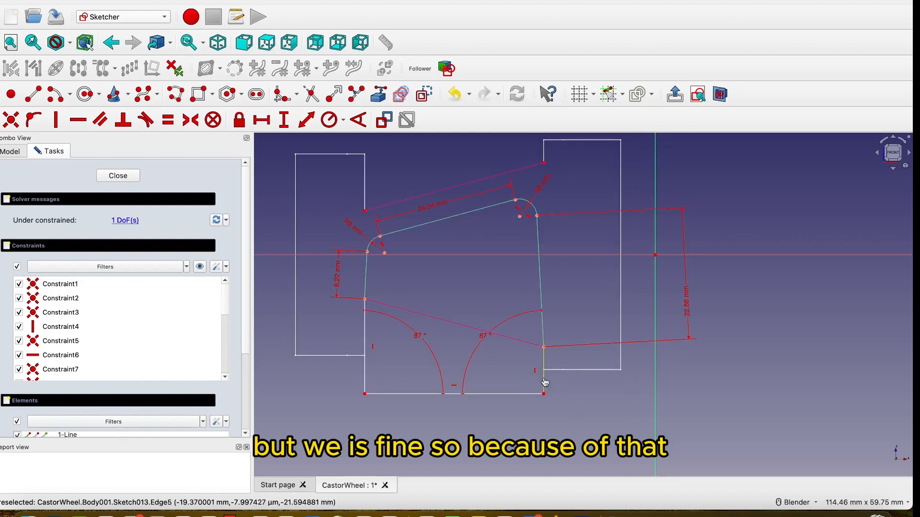
click(544, 381)
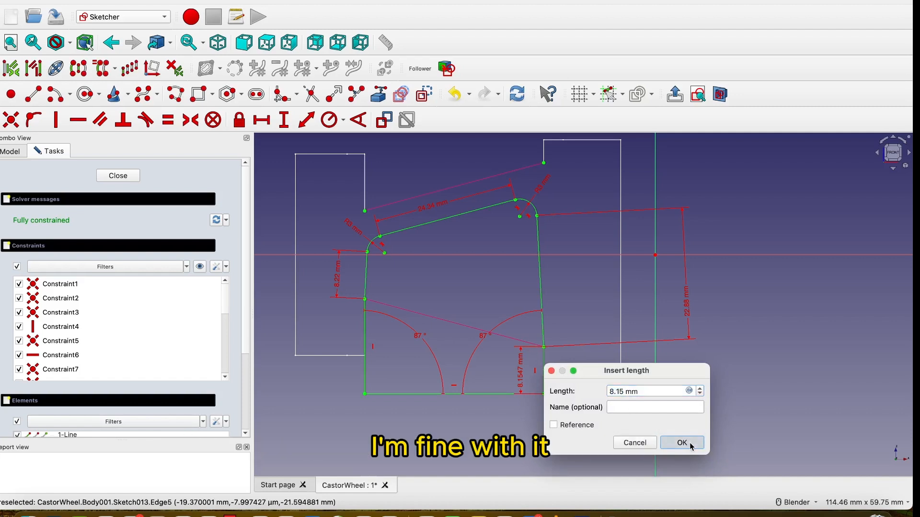
click(683, 441)
scroll(559, 420, down, 3)
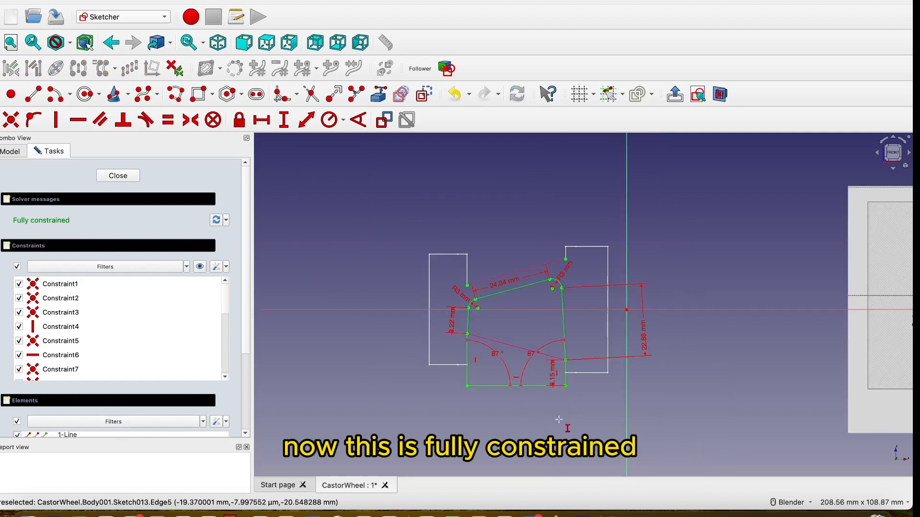
click(133, 177)
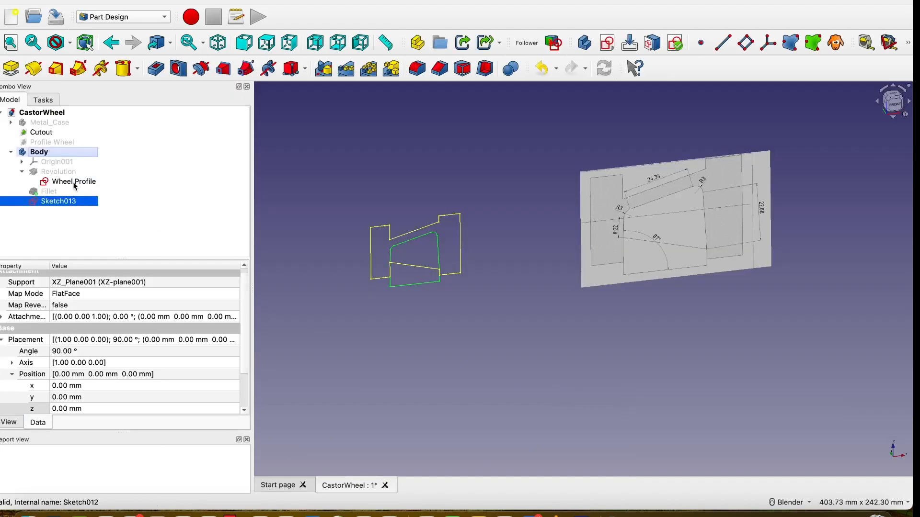
Step: Hide the Cutout reference image and the Wheel Profile sketch
click(51, 133)
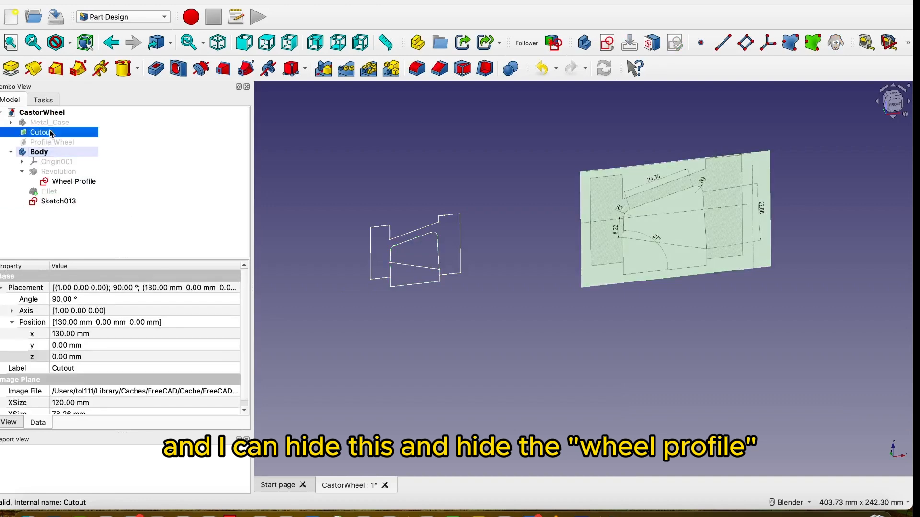
key(space)
click(81, 184)
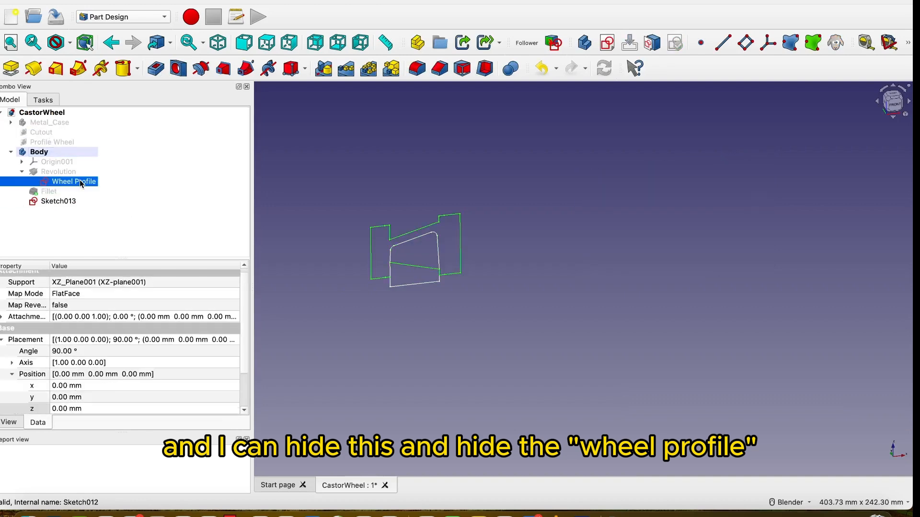
key(space)
Step: Show the Fillet feature of the wheel body and set the model to the front view
click(49, 192)
key(space)
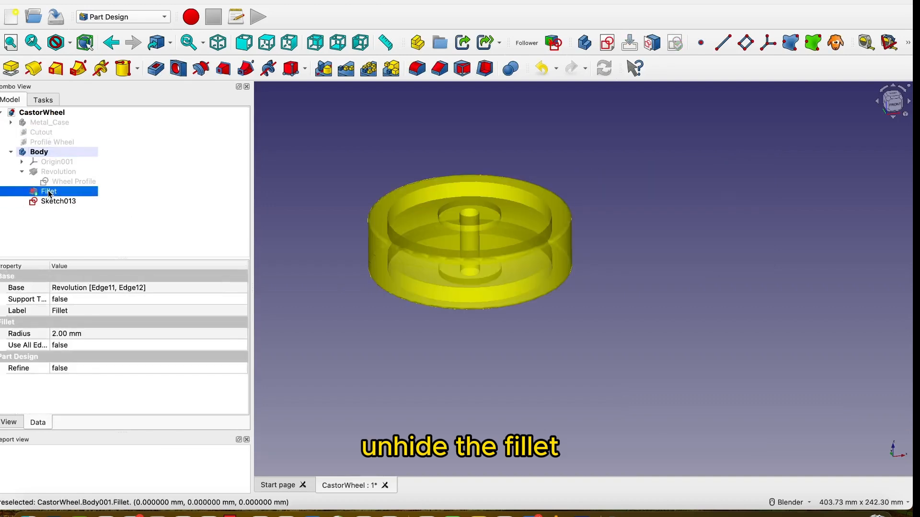
click(456, 355)
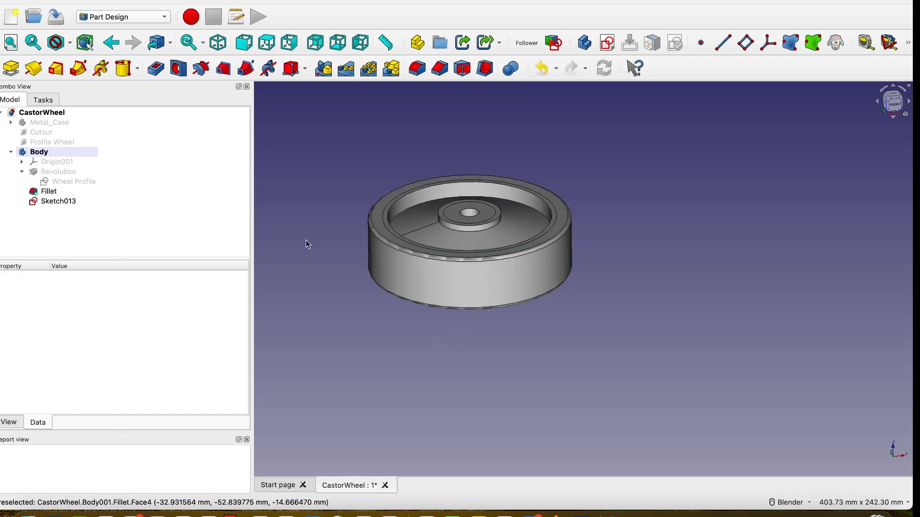
click(242, 43)
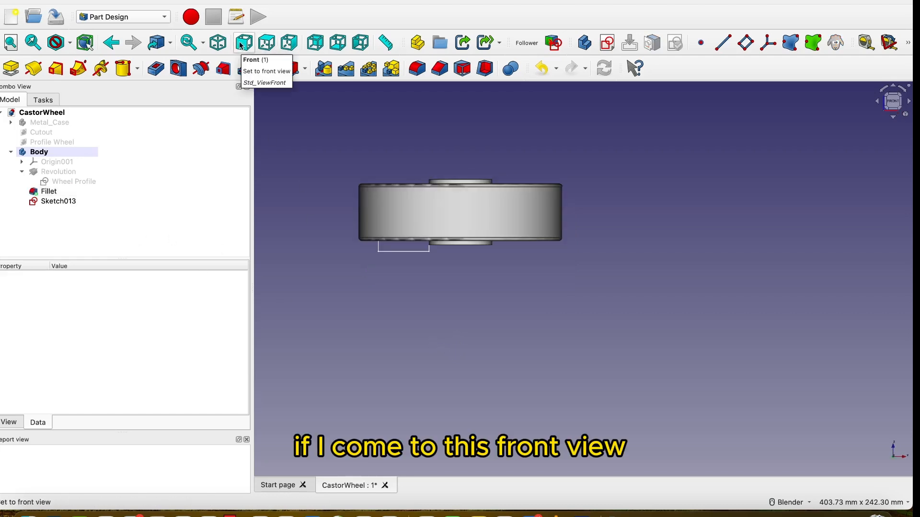
Step: Rename the cutout sketch in the wheel body as Groove_cutter
click(63, 201)
right_click(68, 201)
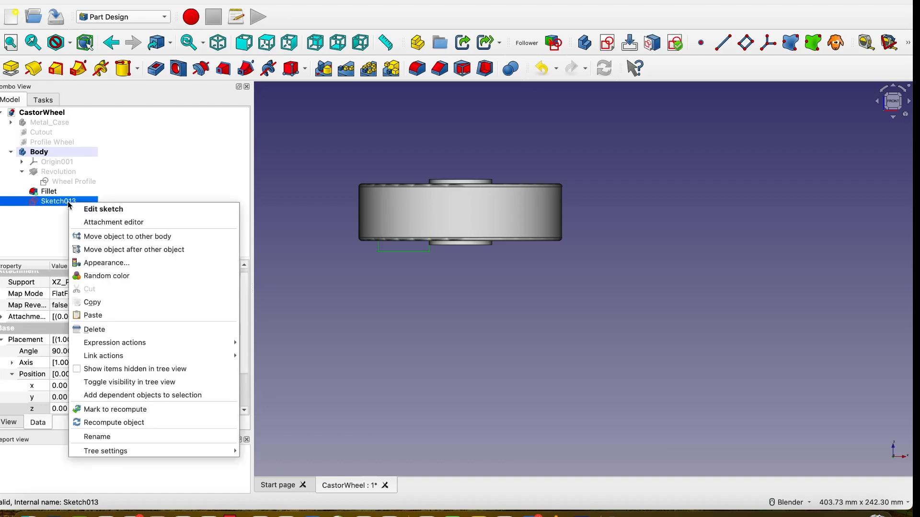
click(130, 438)
text(G)
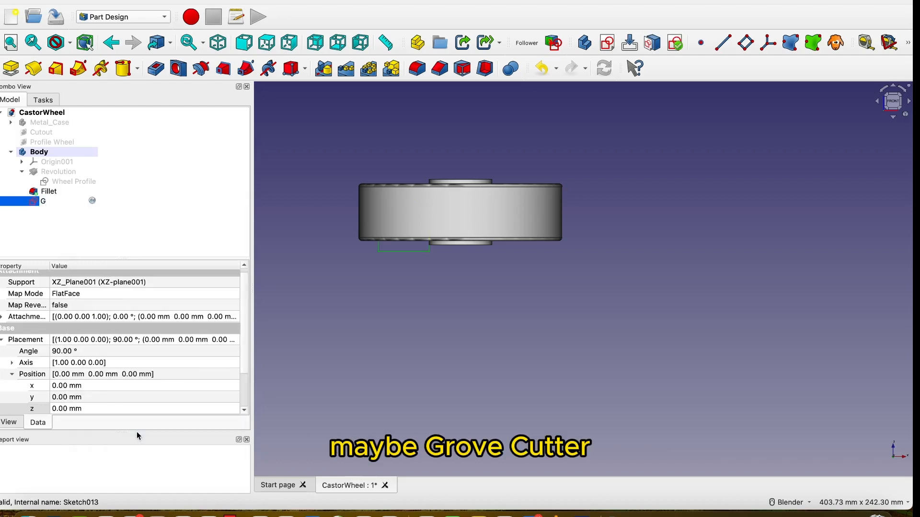
text(roove_cutt)
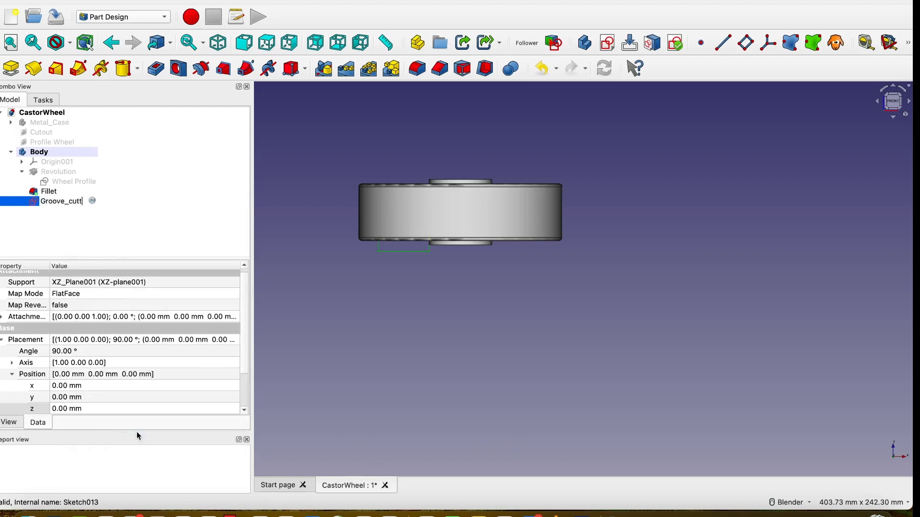
text(er)
click(98, 228)
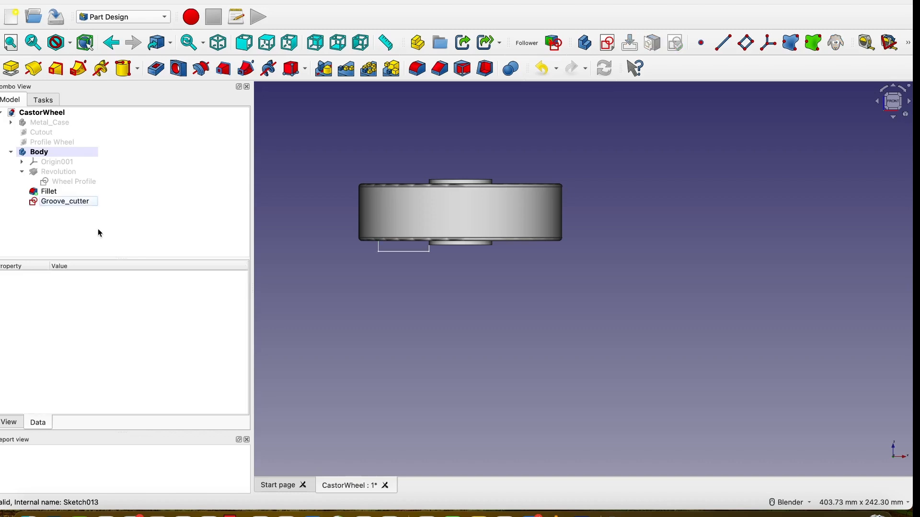
Step: Cut a Groove from the Groove_cutter sketch around the vertical sketch axis with an angle of 58°
click(81, 203)
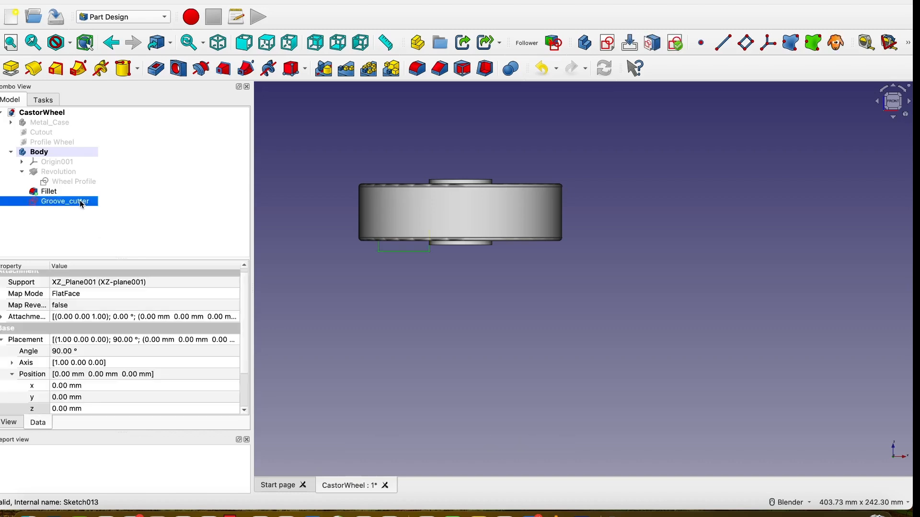
middle_drag(421, 312, 462, 318)
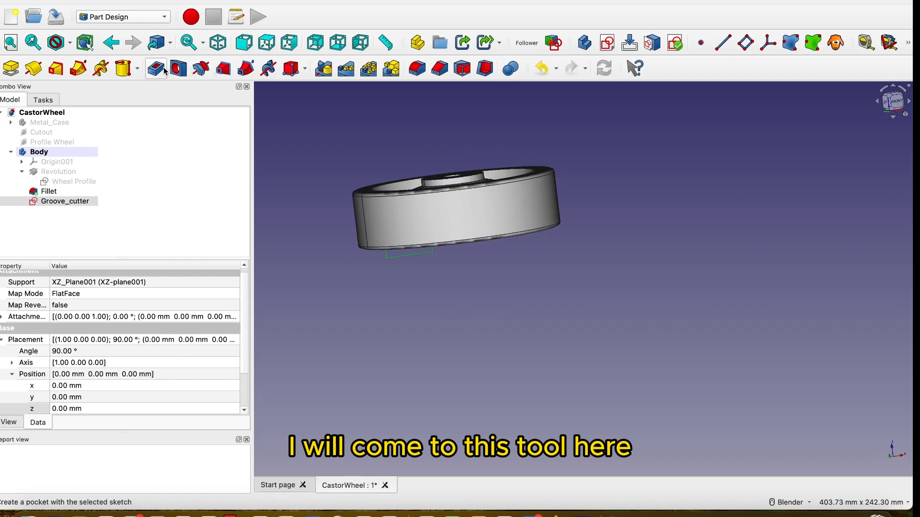
click(201, 69)
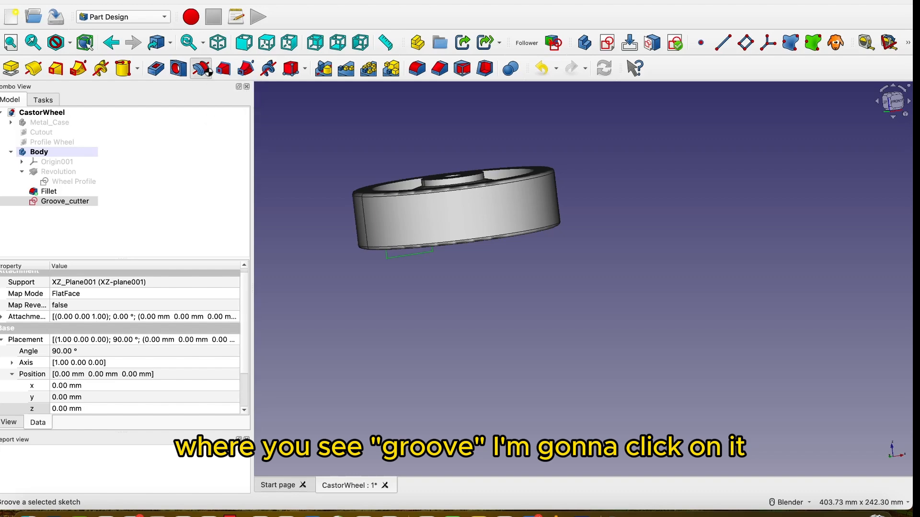
middle_drag(428, 291, 468, 201)
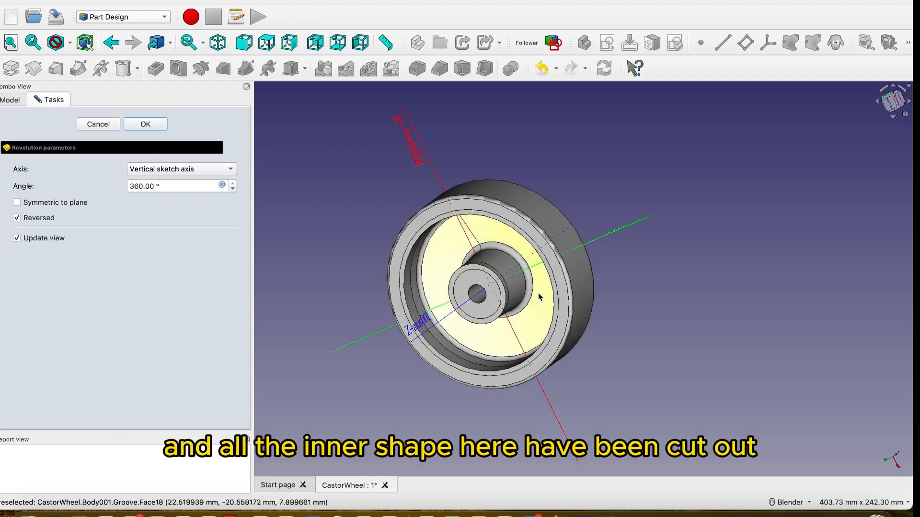
scroll(524, 287, up, 3)
scroll(468, 227, down, 1)
middle_drag(468, 227, 486, 244)
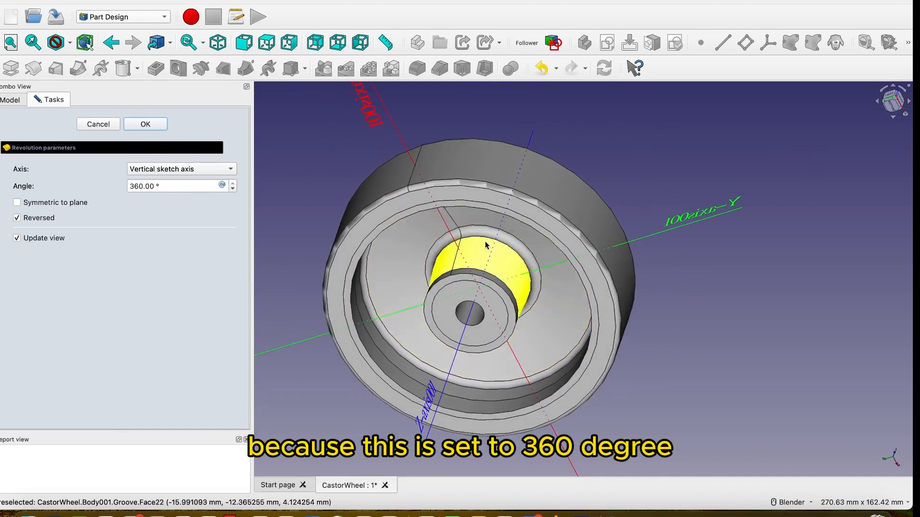
double_click(142, 186)
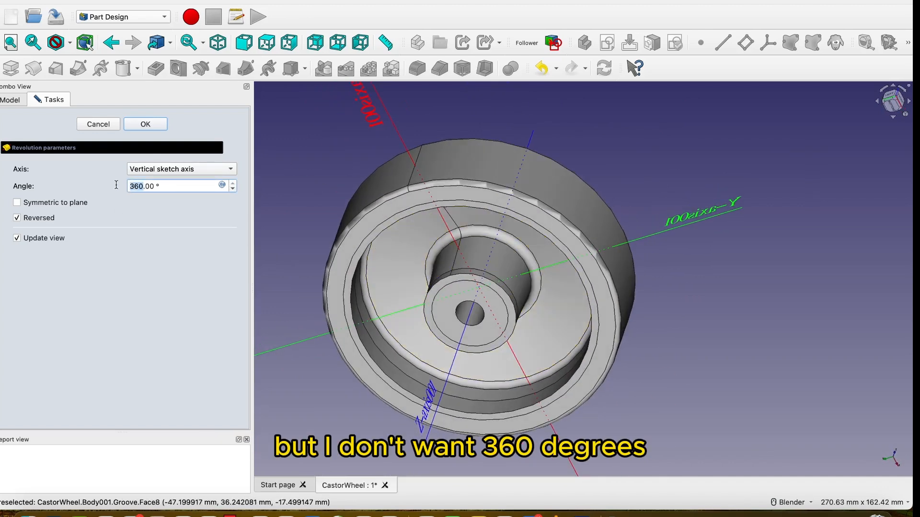
text(58)
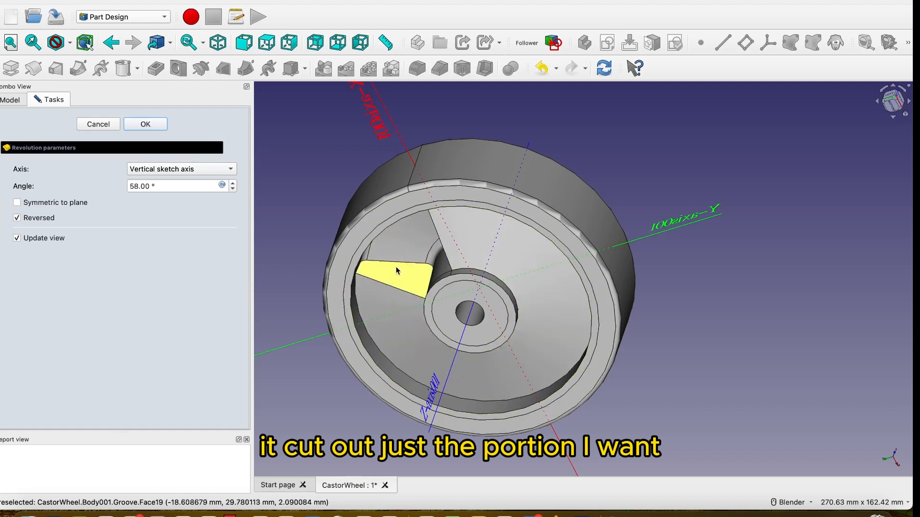
click(148, 125)
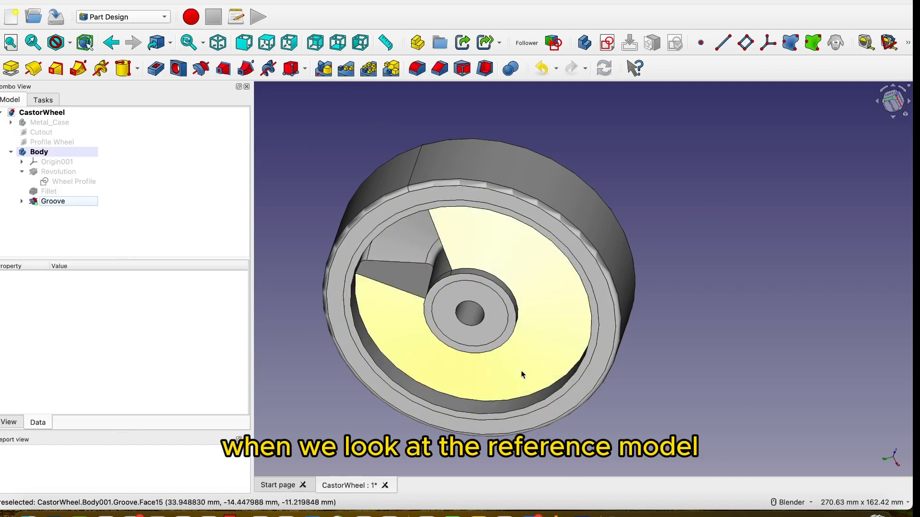
Step: Create a polar pattern of the Groove with 3 occurrences over 360° around the base Z axis
click(56, 201)
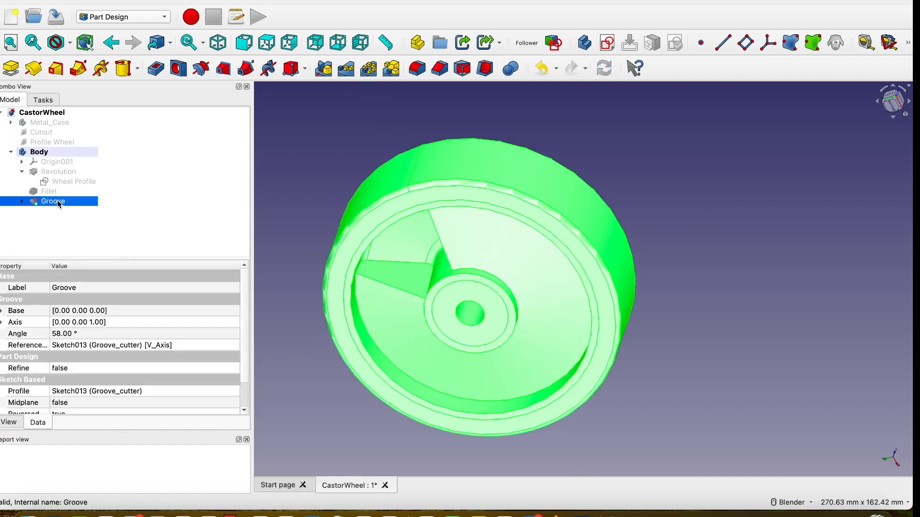
click(367, 66)
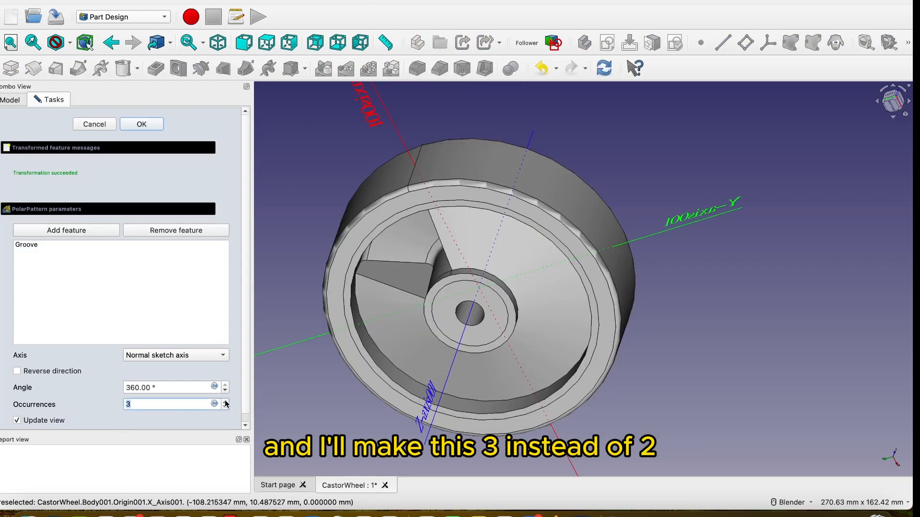
middle_drag(653, 355, 663, 393)
middle_drag(667, 388, 667, 393)
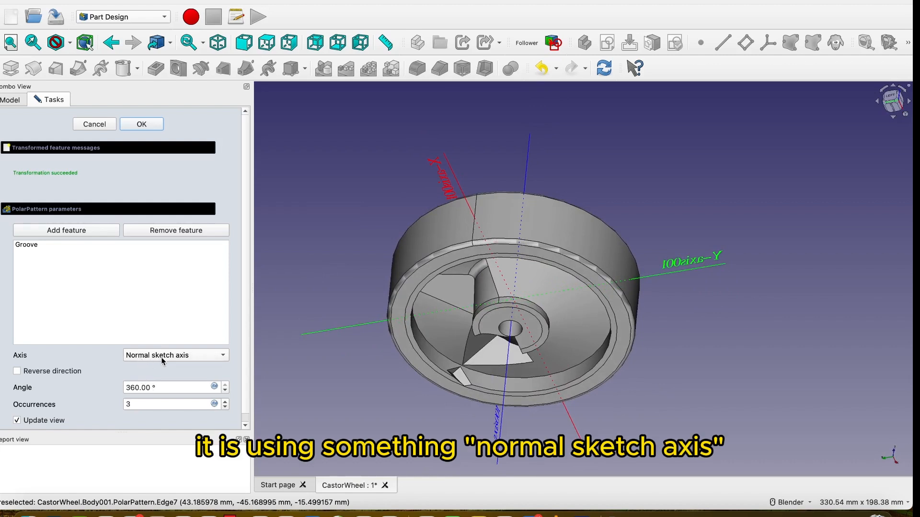
click(201, 360)
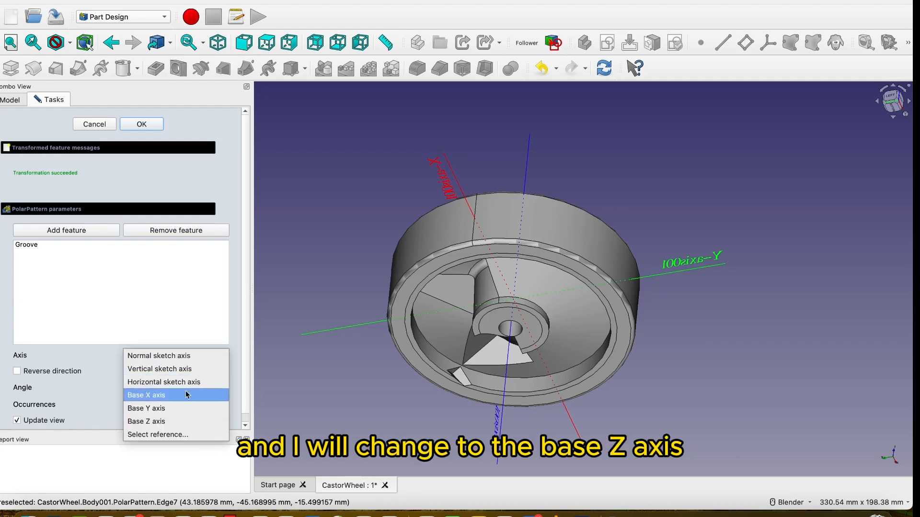
click(177, 422)
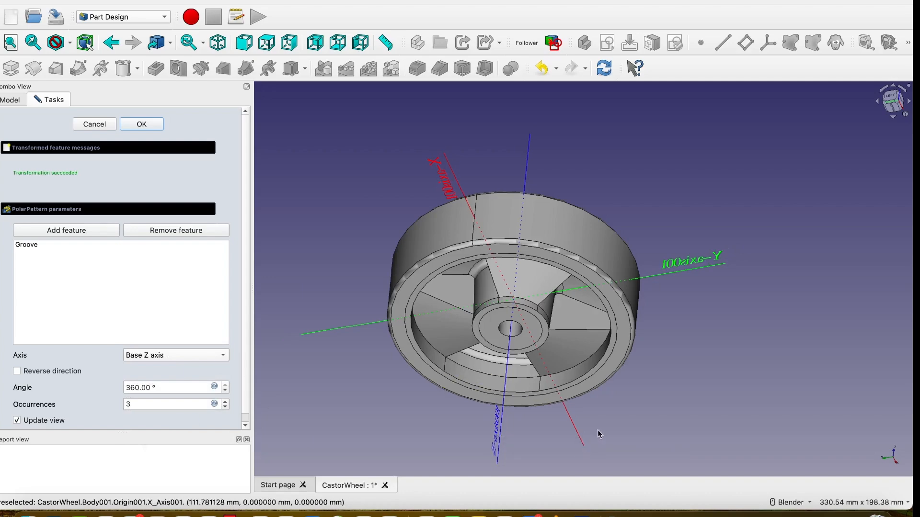
middle_drag(615, 399, 582, 433)
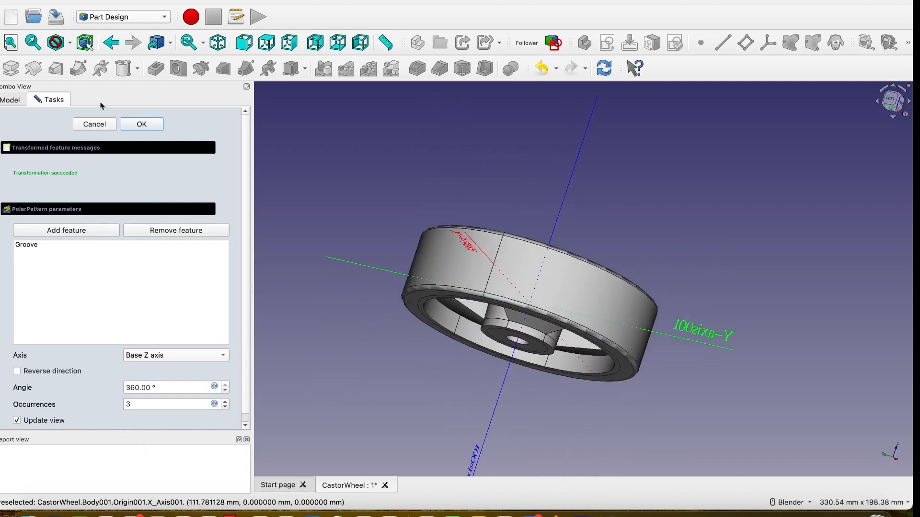
click(151, 126)
Step: Show the Groove_cutter sketch inside the Groove feature and set the model to the front view
middle_drag(460, 354, 459, 288)
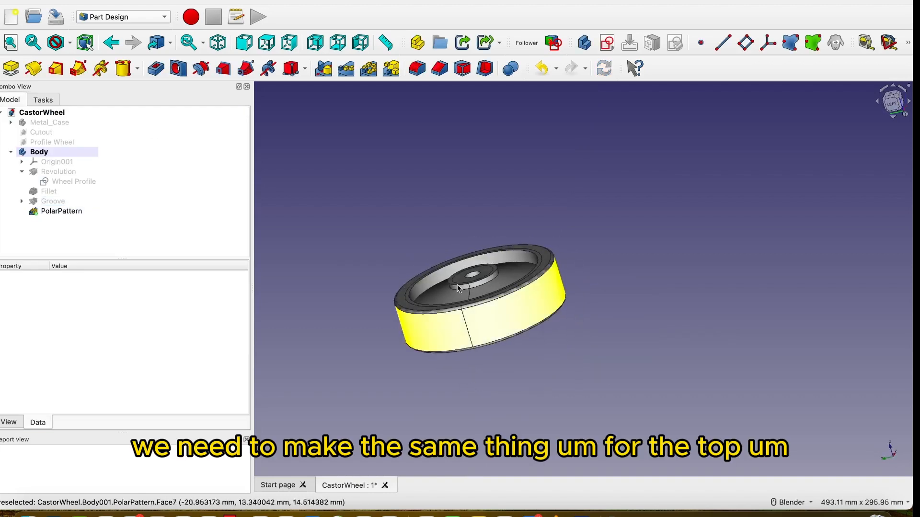
middle_drag(470, 371, 561, 238)
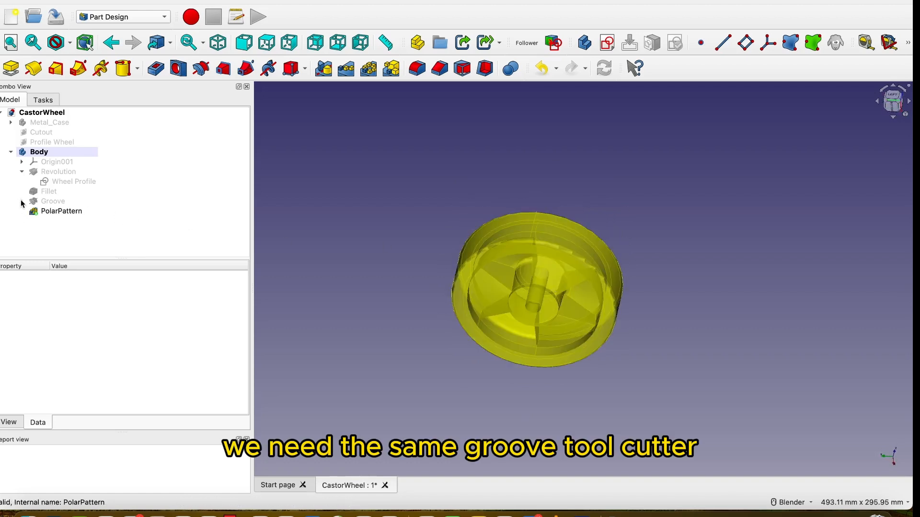
click(22, 201)
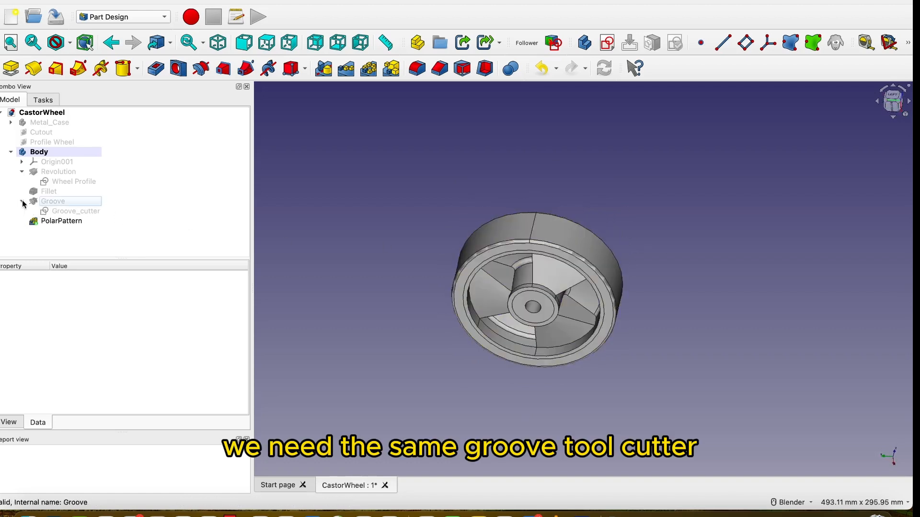
click(75, 211)
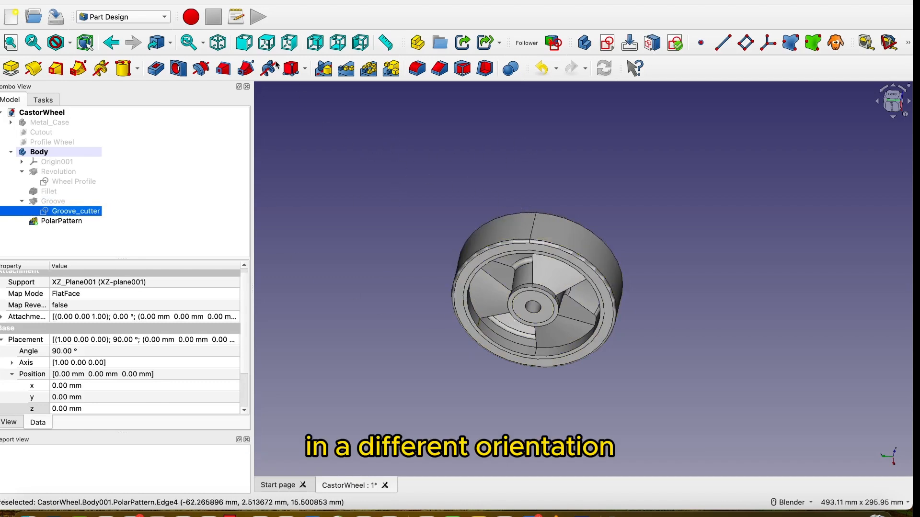
click(244, 44)
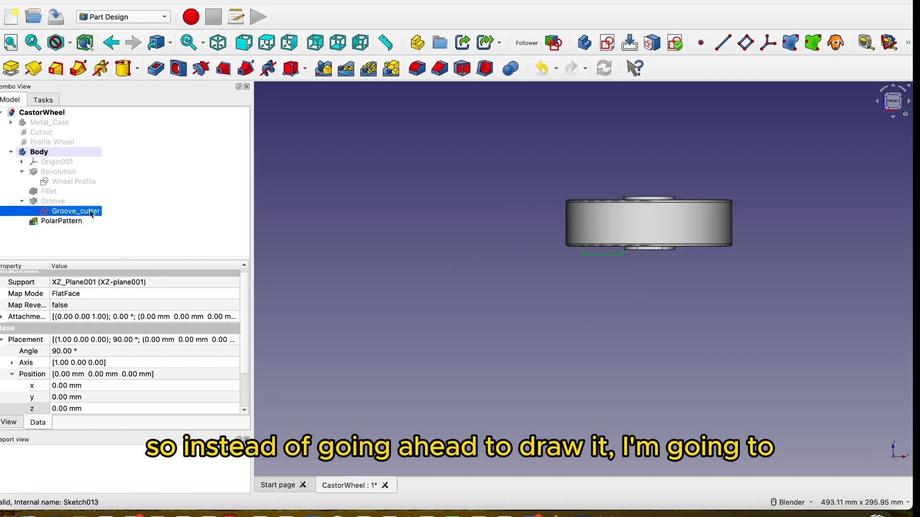
shift+middle_drag(594, 312, 409, 365)
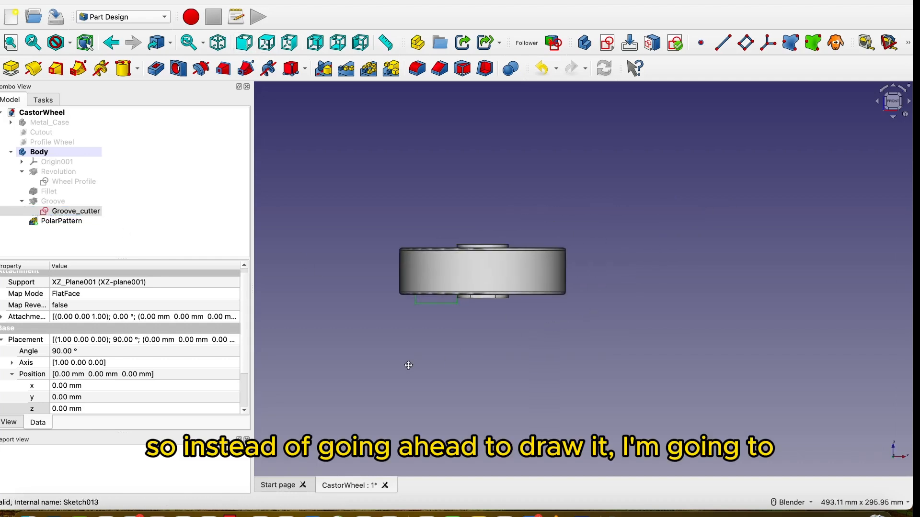
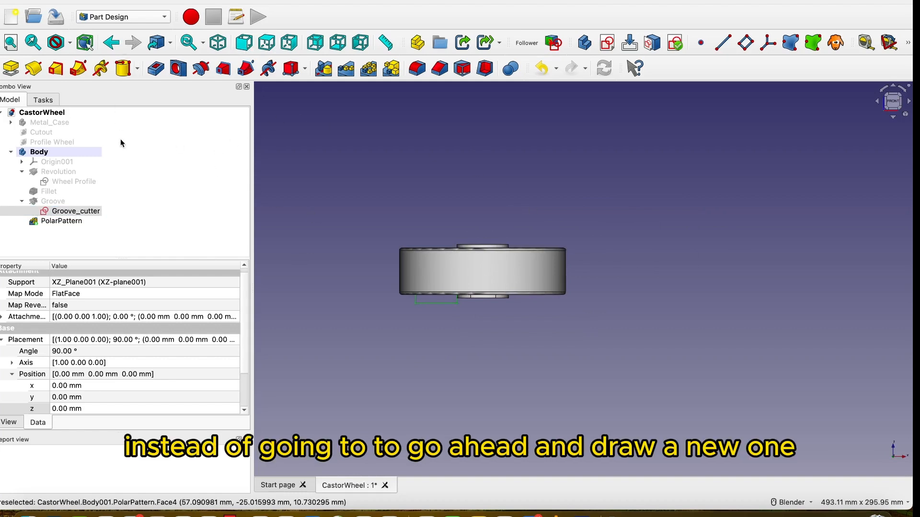
Step: Switch to the Sketcher workbench and mirror the Groove_cutter sketch about the Y-axis
click(131, 18)
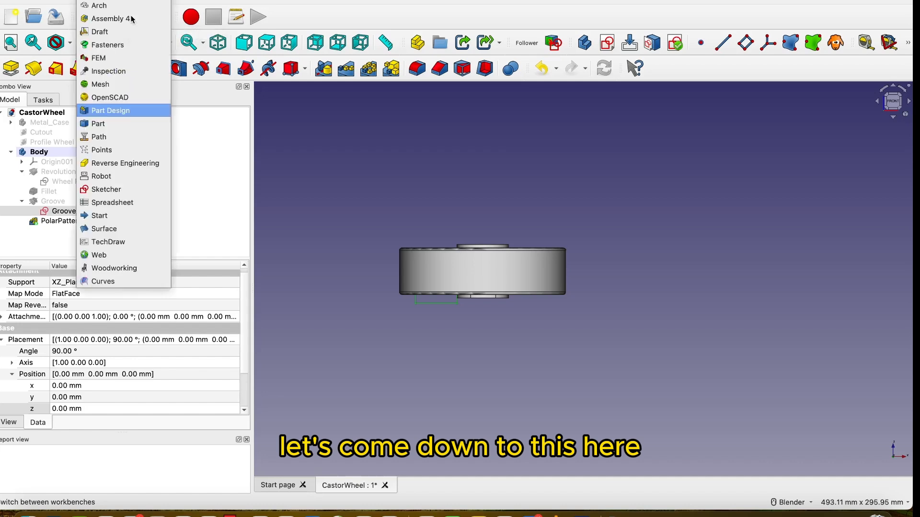
click(126, 190)
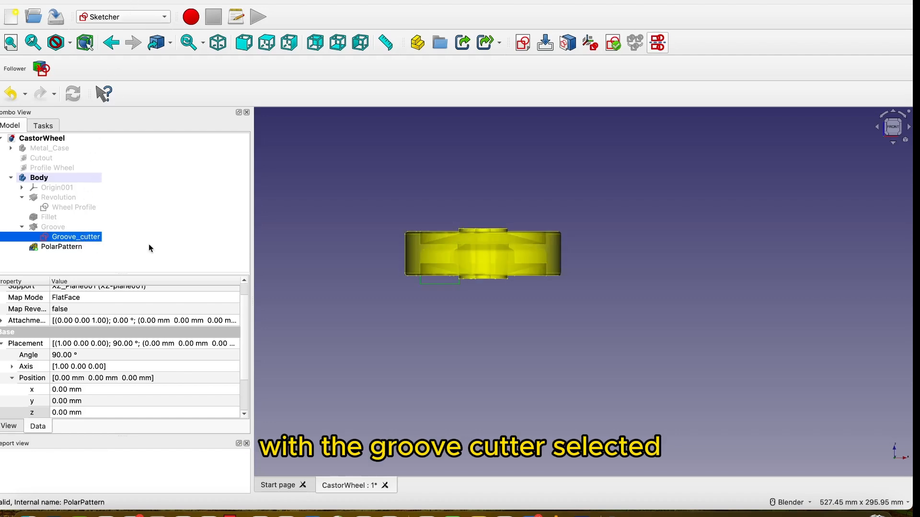
click(659, 47)
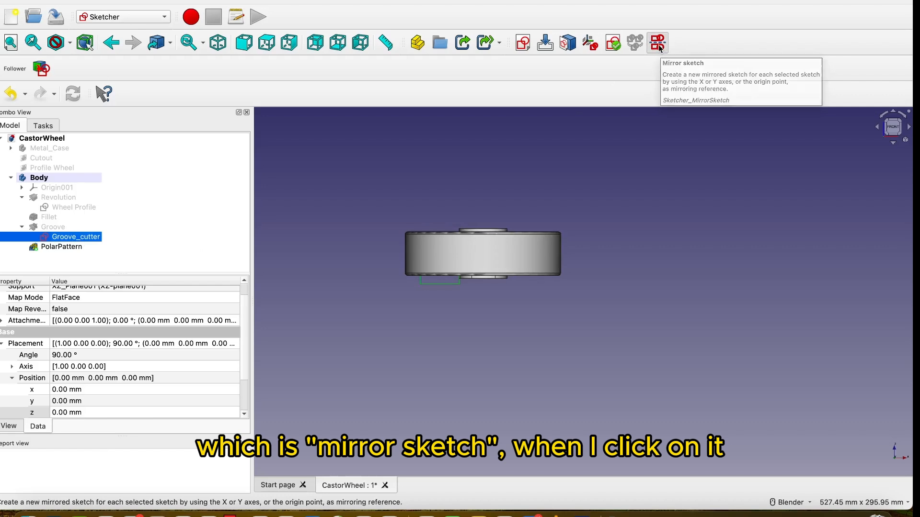
drag(456, 195, 325, 171)
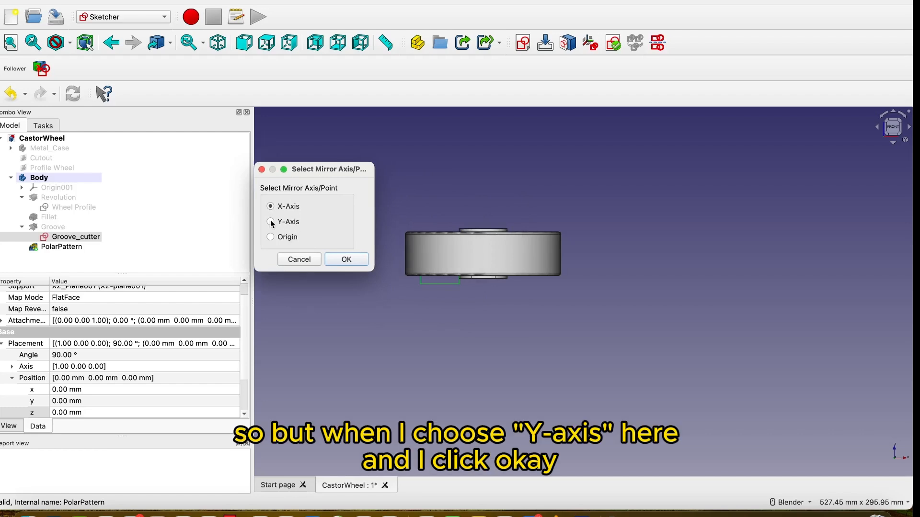
click(354, 258)
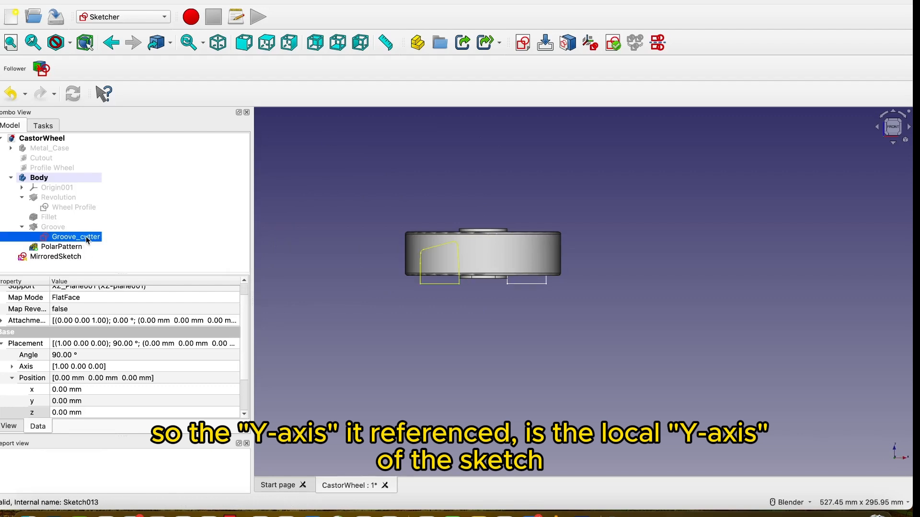
Step: Mirror the new MirroredSketch about the X-axis to place a copy on the wheel's upper side
double_click(92, 238)
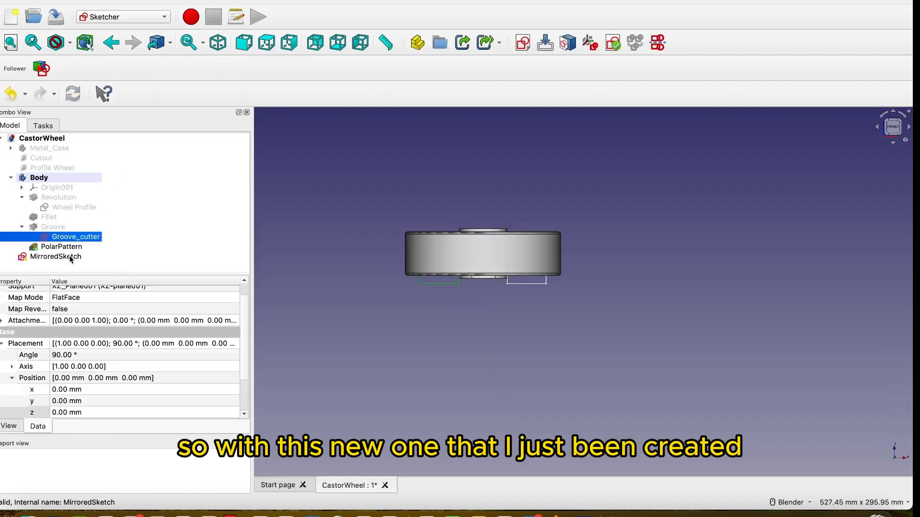
click(70, 257)
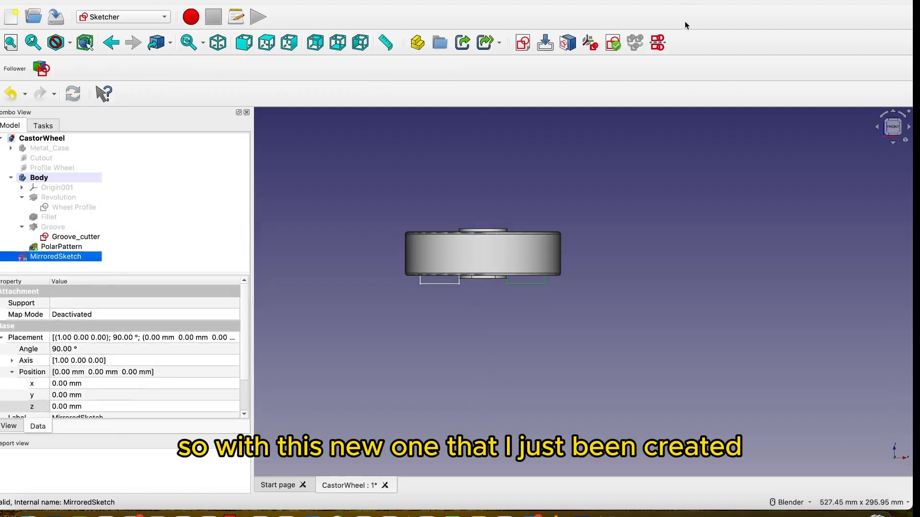
click(657, 43)
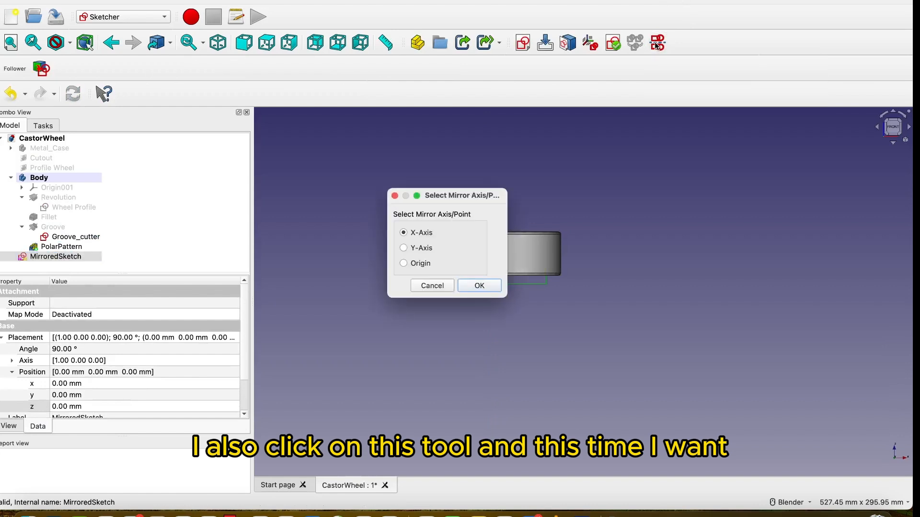
drag(468, 194, 346, 163)
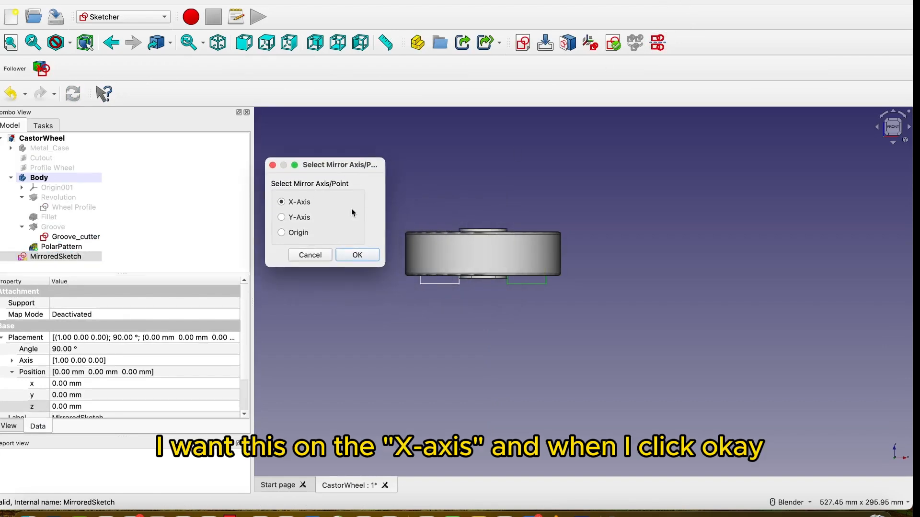
click(365, 255)
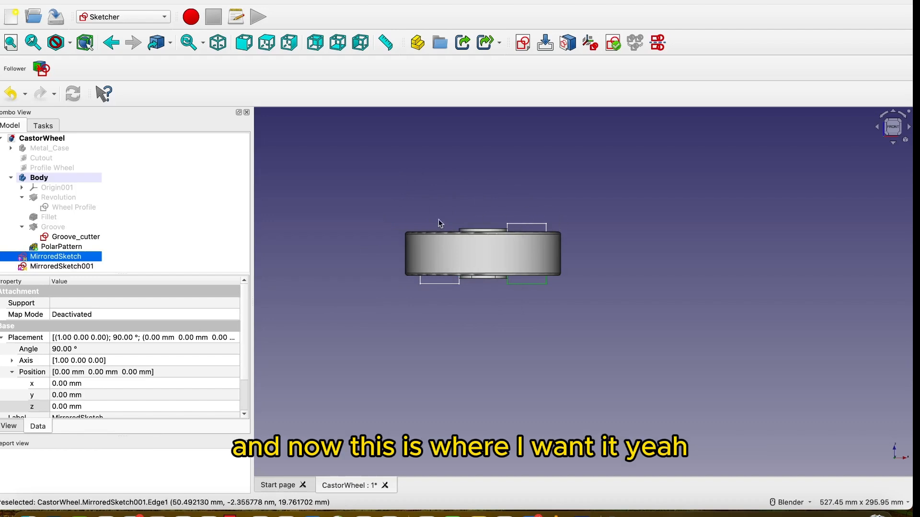
click(62, 266)
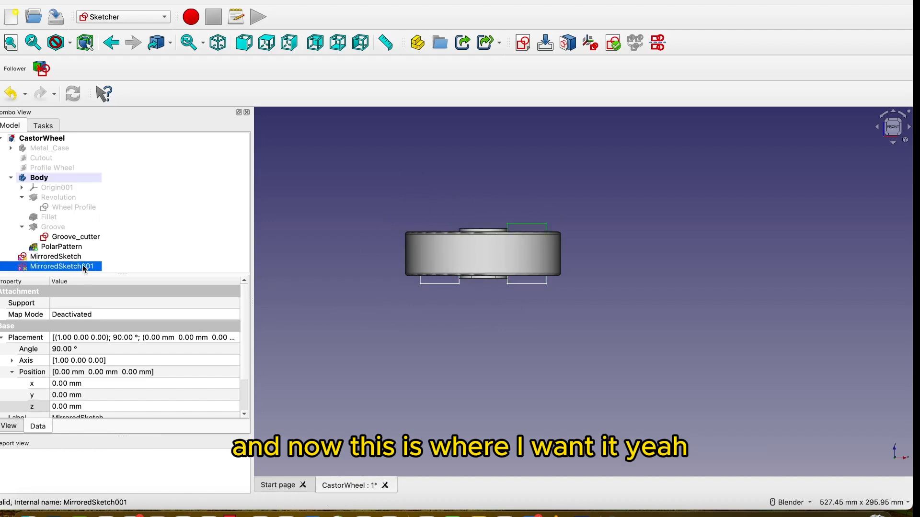
double_click(83, 267)
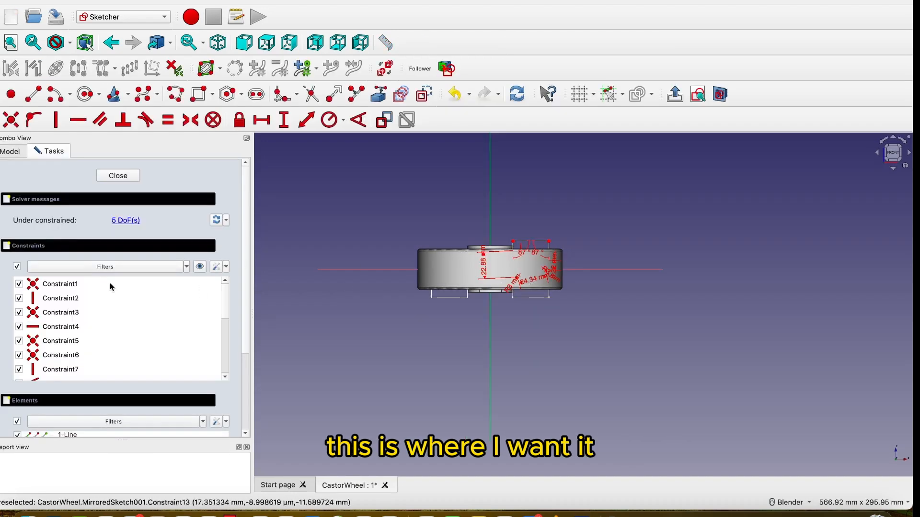
click(125, 174)
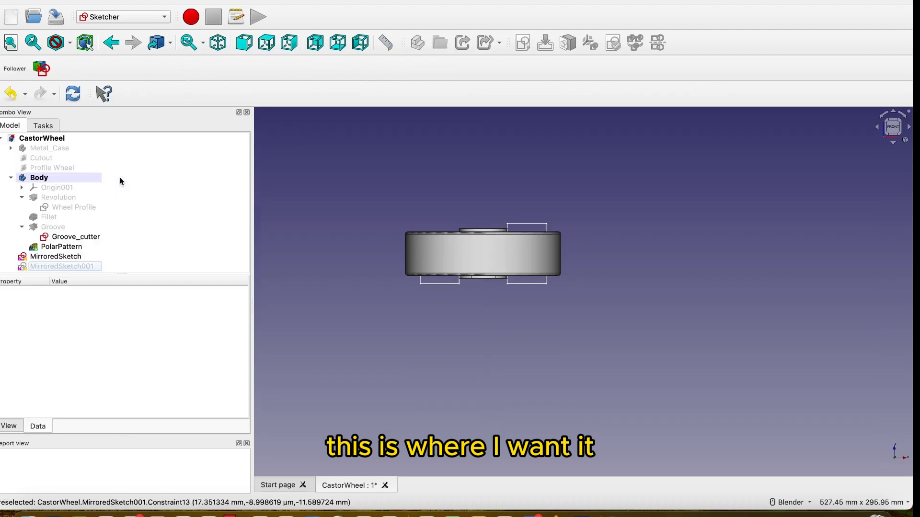
Step: Delete the intermediate MirroredSketch and hide the original Groove_cutter sketch
click(80, 258)
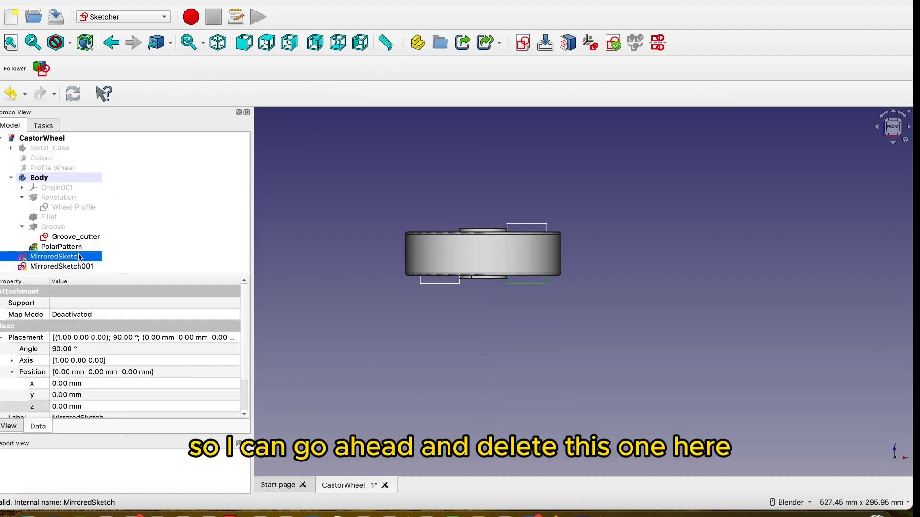
right_click(80, 257)
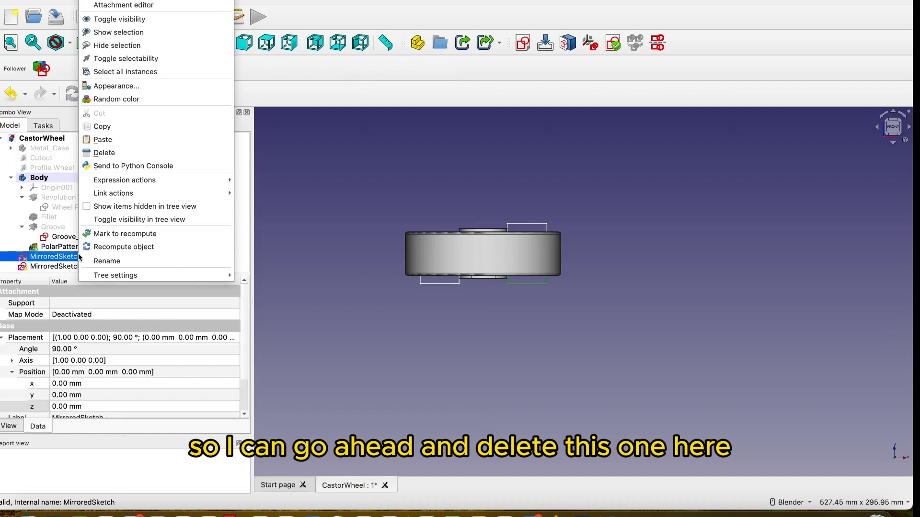
click(123, 153)
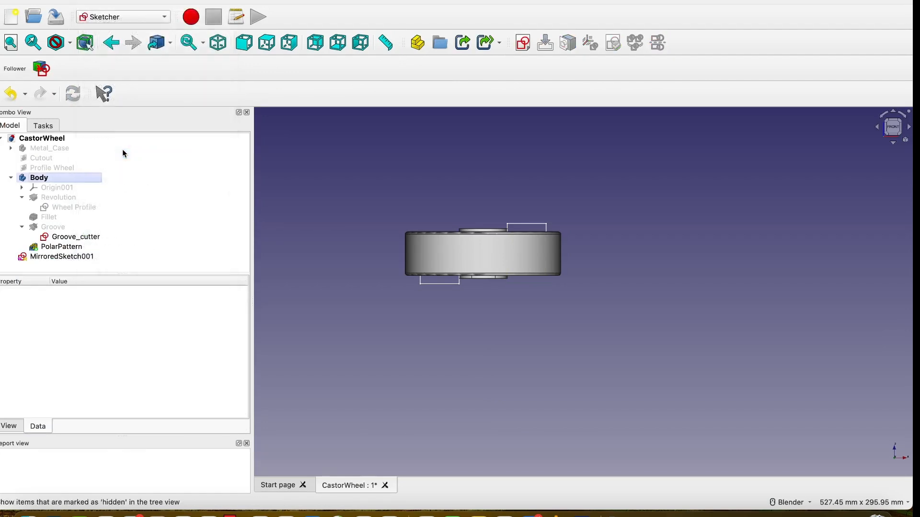
click(83, 237)
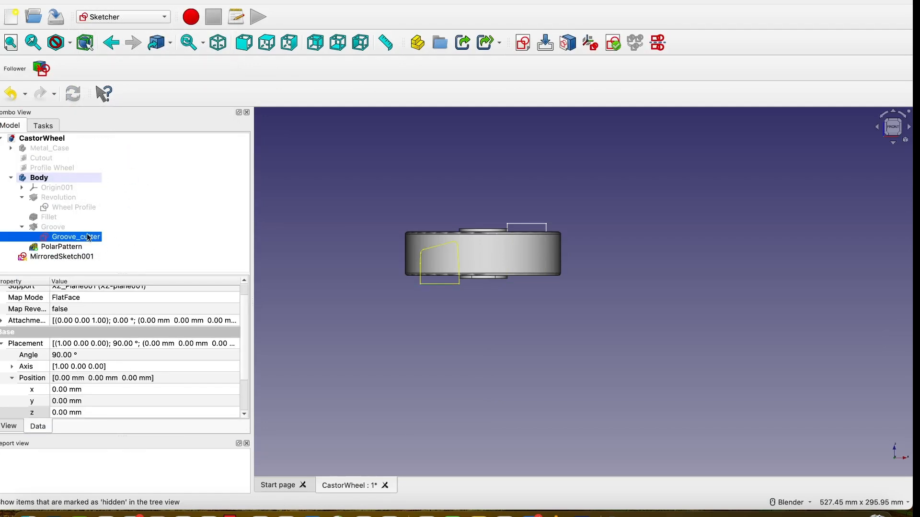
key(space)
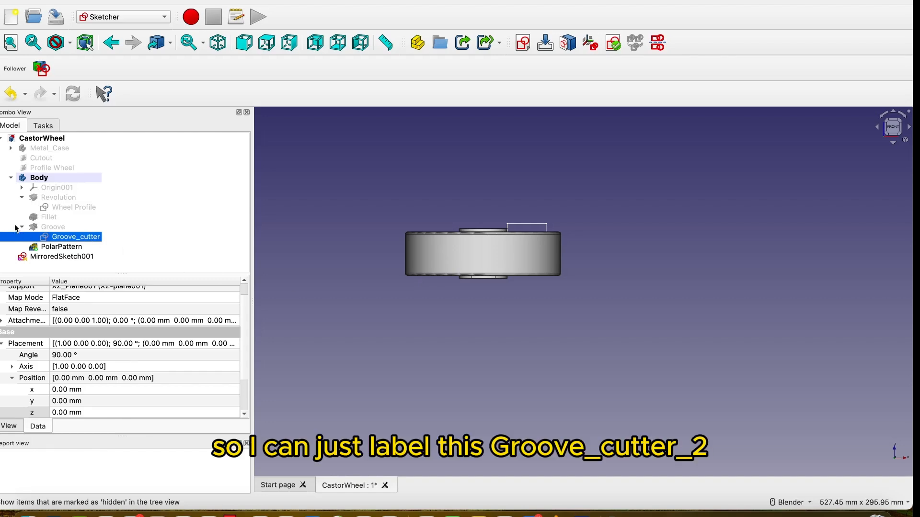
Step: Rename the remaining MirroredSketch001 as Groove_Cutter_2
click(64, 260)
right_click(64, 260)
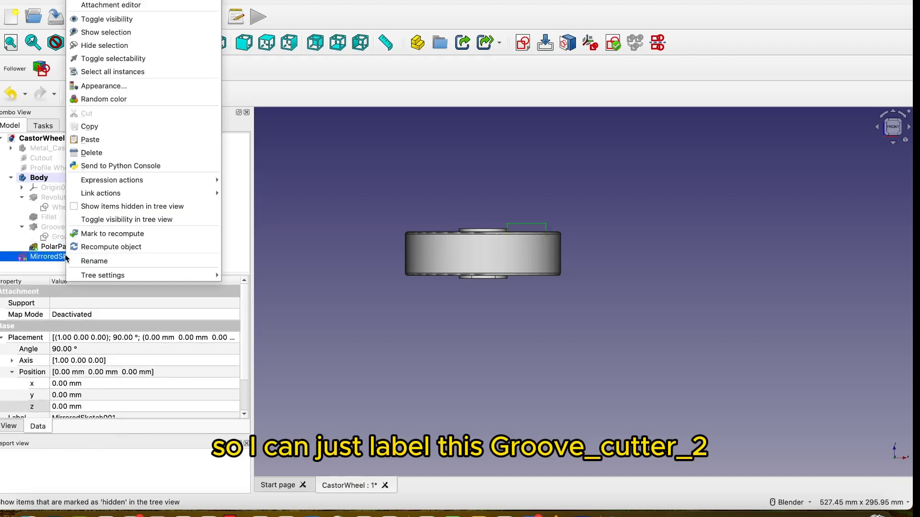
click(116, 263)
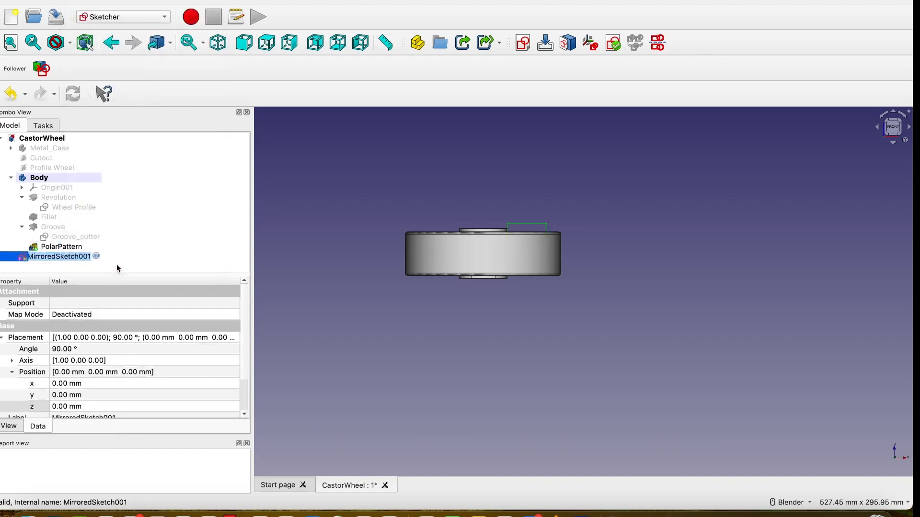
text(Groo)
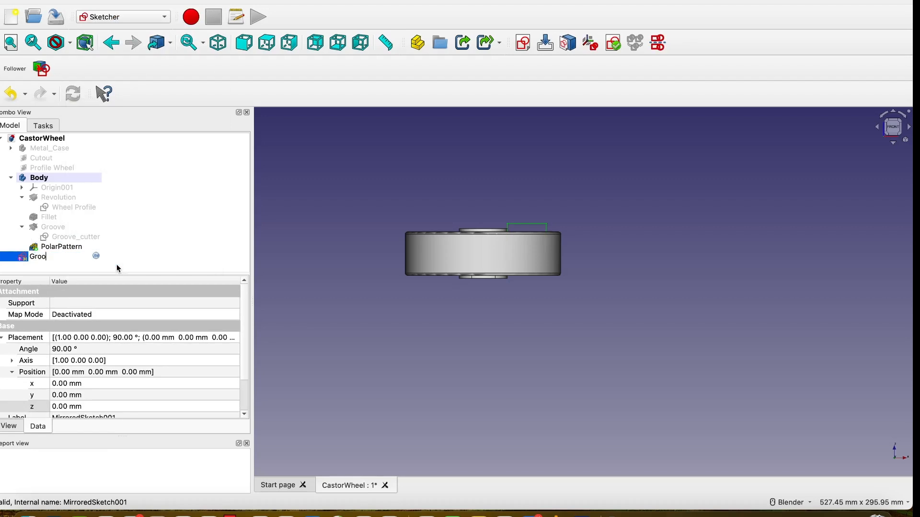
text(ve_Cutter_2)
key(Return)
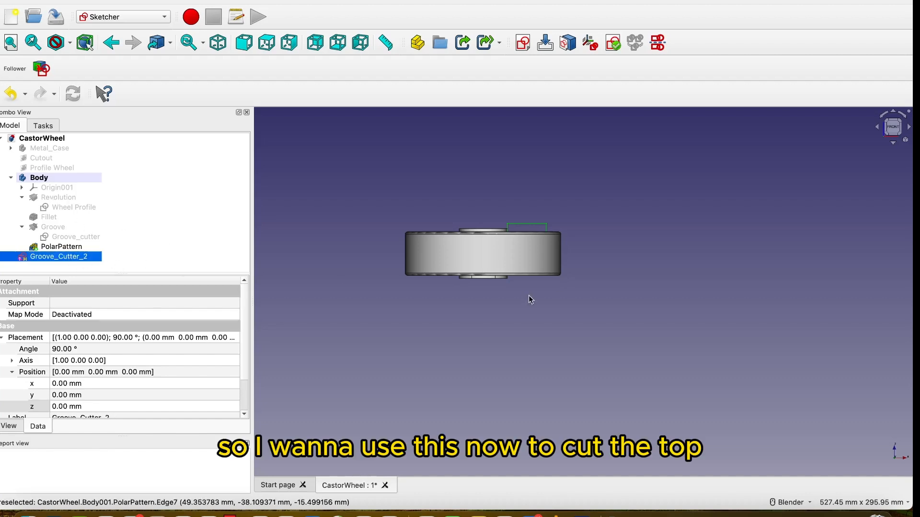
Step: Collapse the Groove and Revolution features in the model tree and rename the wheel's Body as Wheel
middle_drag(528, 299, 498, 216)
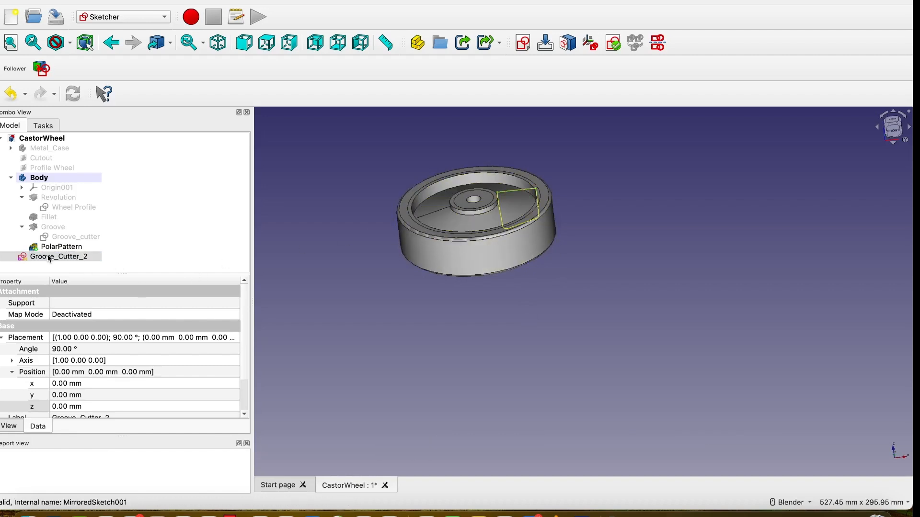
click(11, 177)
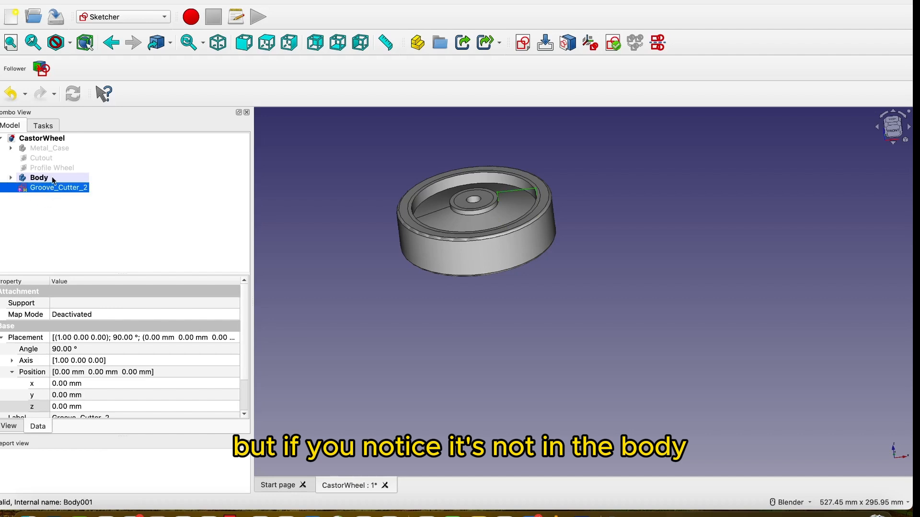
click(11, 177)
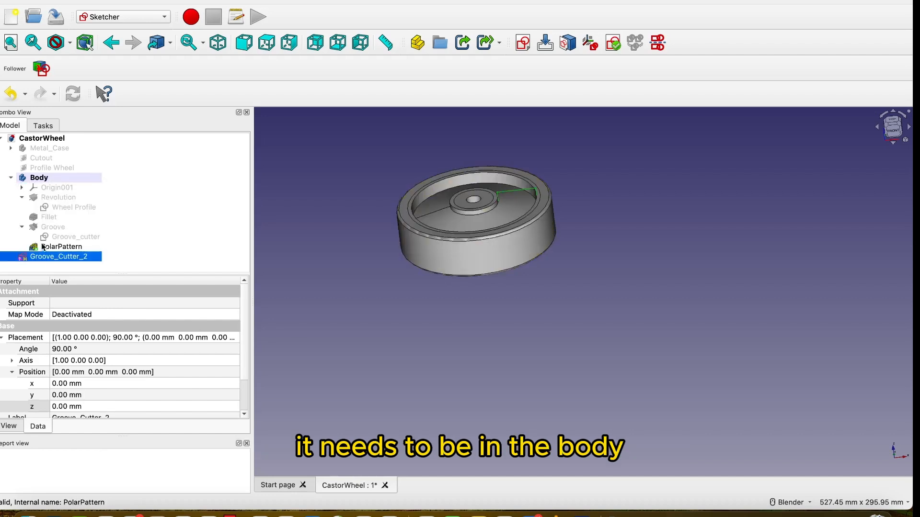
click(22, 227)
click(23, 199)
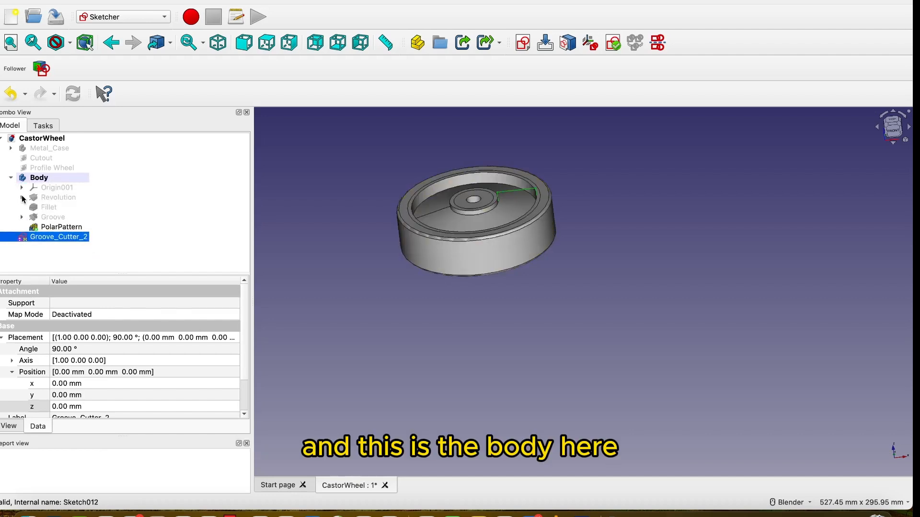
right_click(58, 179)
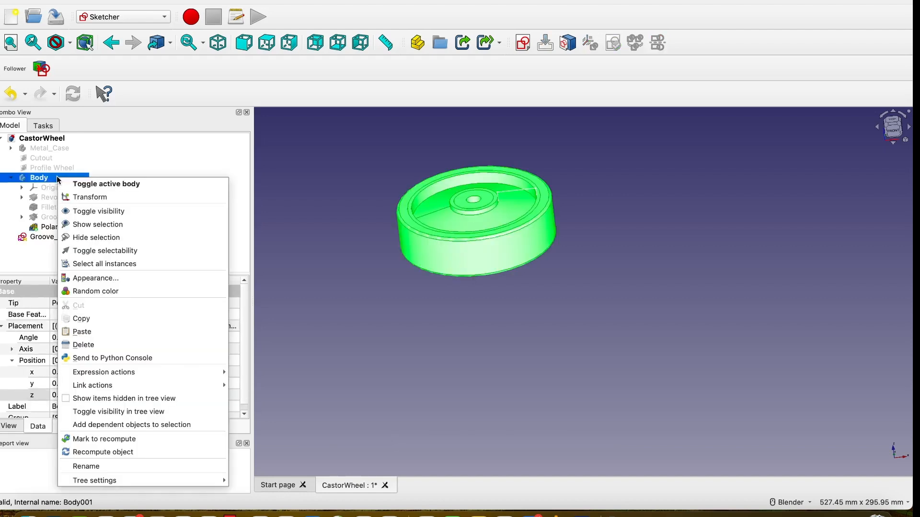
click(95, 471)
text(Wheel)
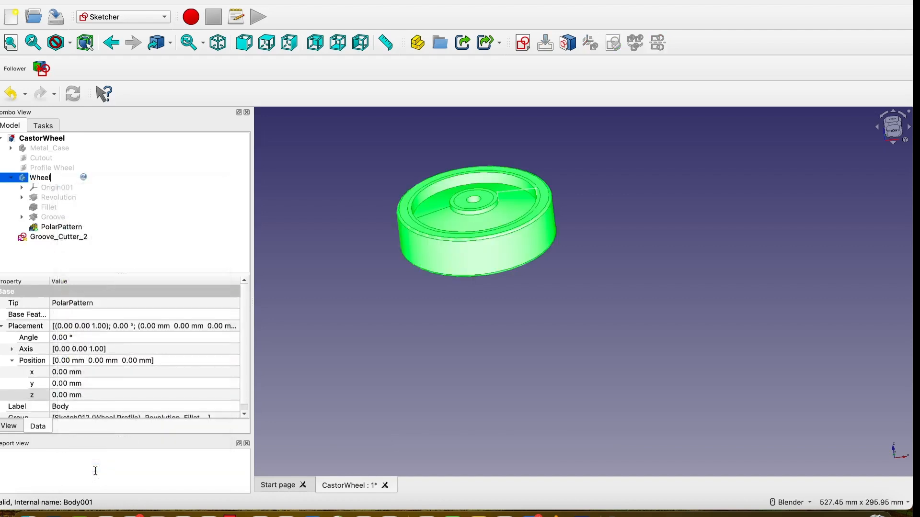
key(Return)
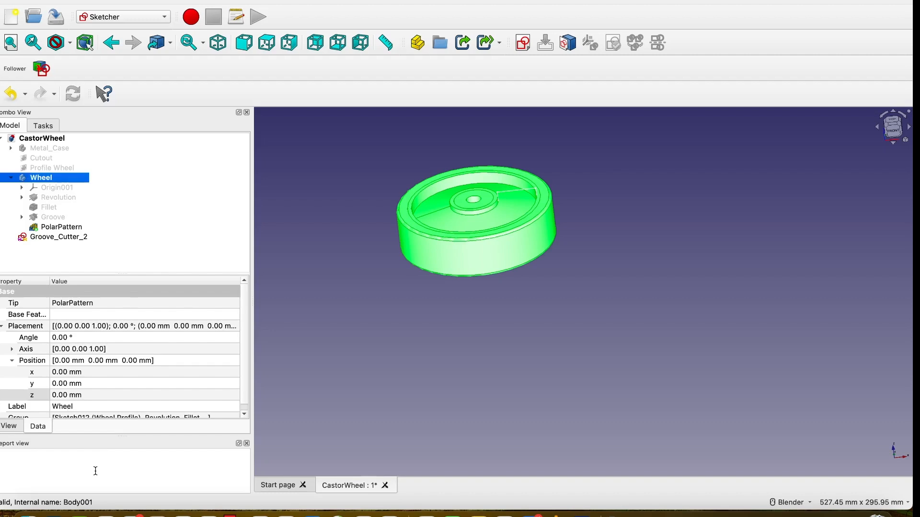
Step: Move the Groove_Cutter_2 sketch into the Wheel body and switch to the Part Design workbench
click(55, 237)
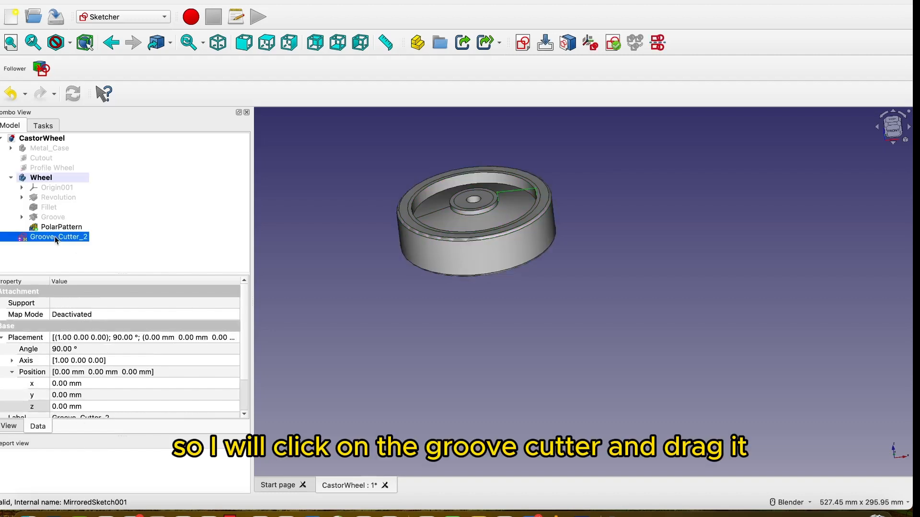
drag(55, 236, 48, 178)
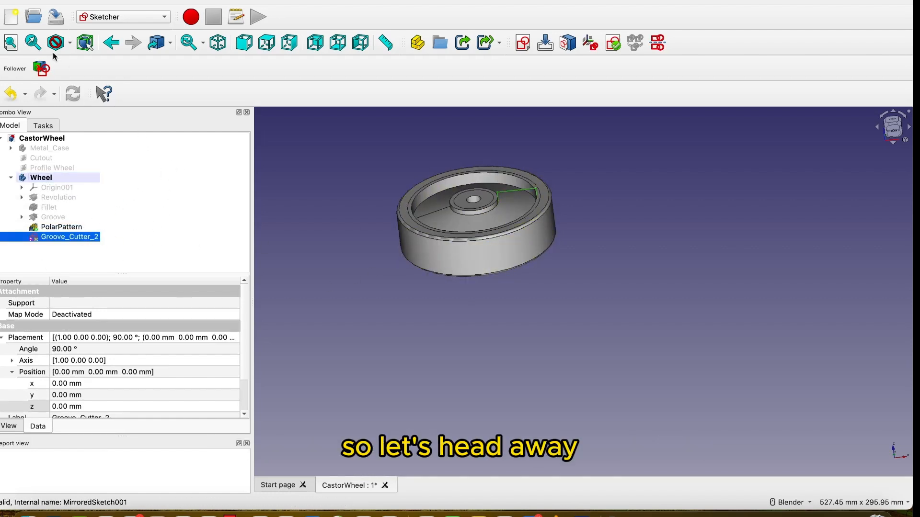
click(126, 18)
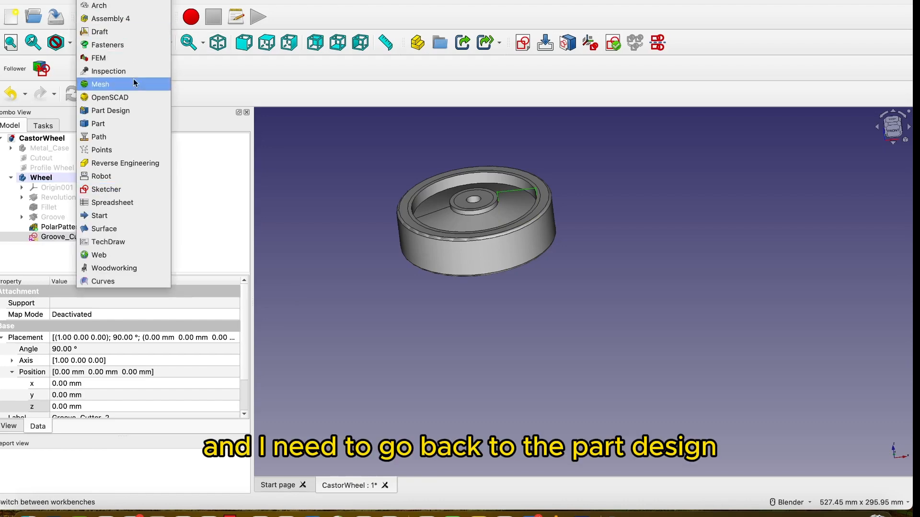
click(136, 113)
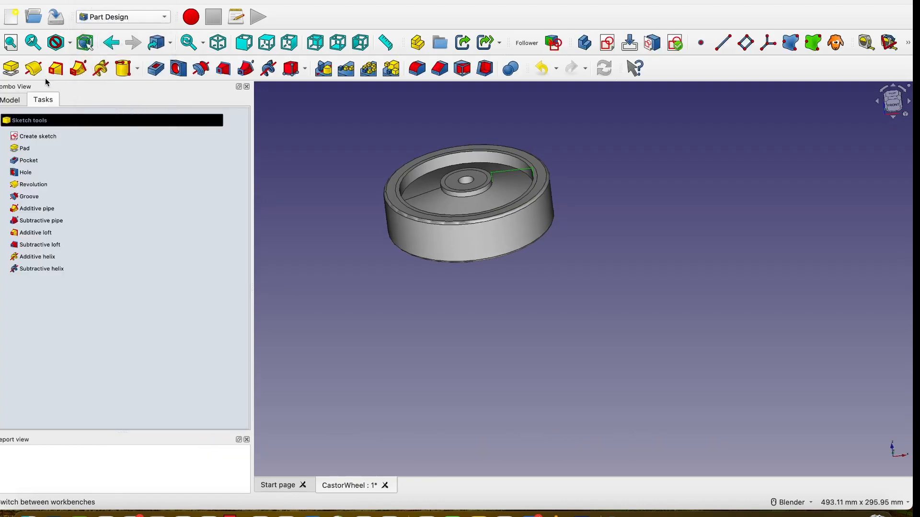
click(16, 101)
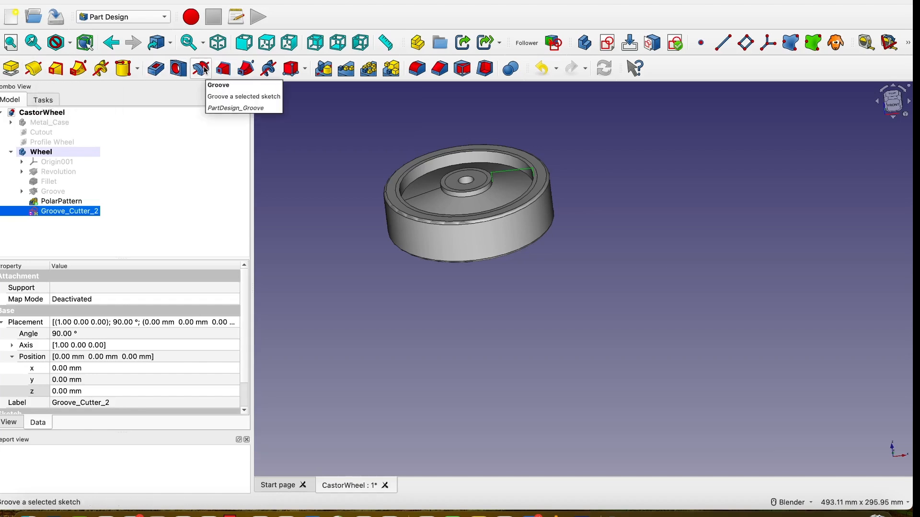
Step: Cut a reversed 58° Groove from the Groove_Cutter_2 sketch around the vertical sketch axis
click(202, 69)
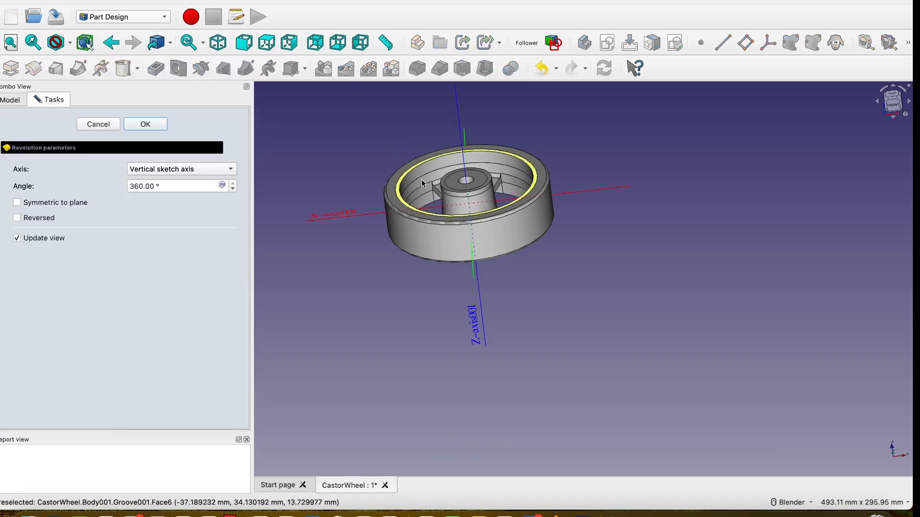
middle_drag(479, 228, 550, 292)
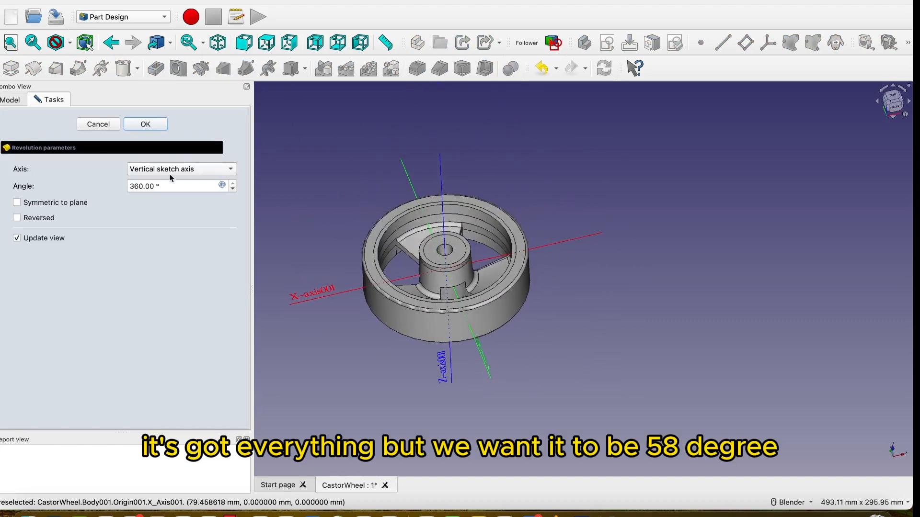
drag(143, 185, 113, 185)
text(58)
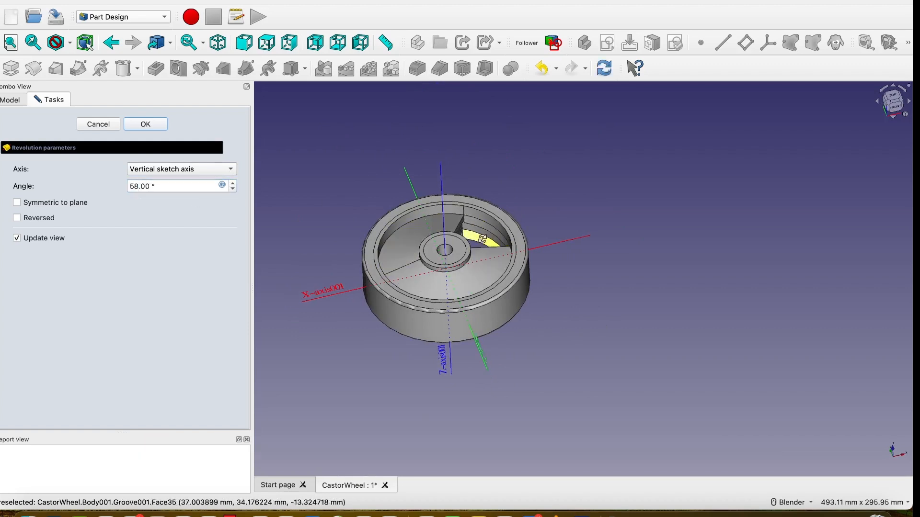
middle_drag(472, 234, 521, 222)
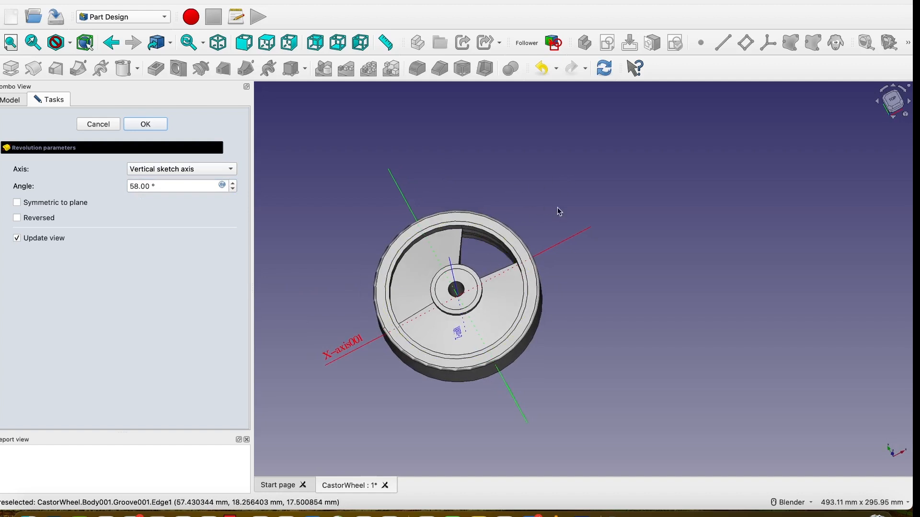
click(17, 219)
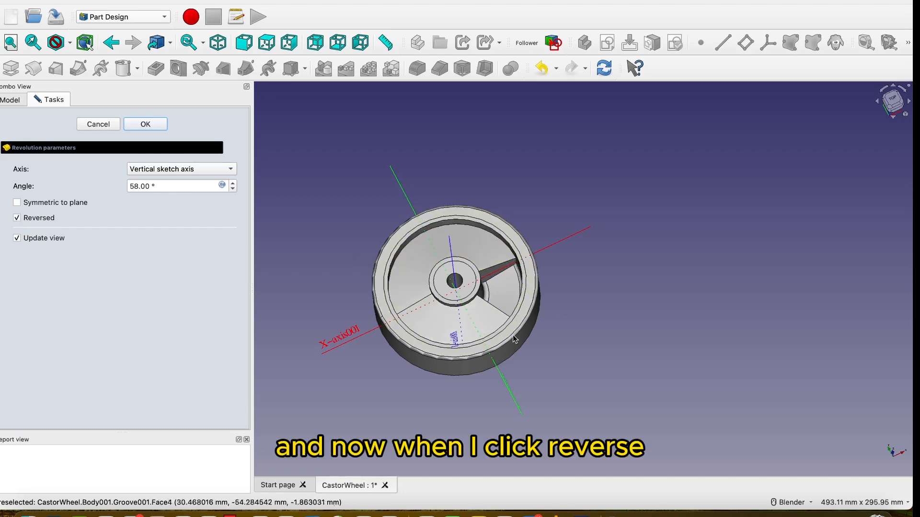
mouse_move(517, 249)
middle_down()
mouse_move(522, 239)
mouse_move(382, 425)
mouse_move(416, 359)
mouse_move(522, 230)
mouse_move(510, 257)
middle_up()
middle_drag(503, 288, 518, 306)
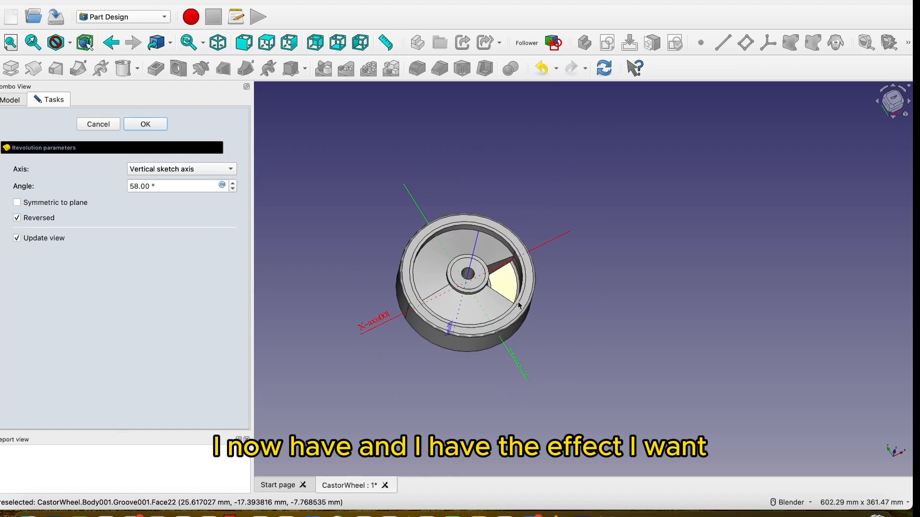
click(148, 126)
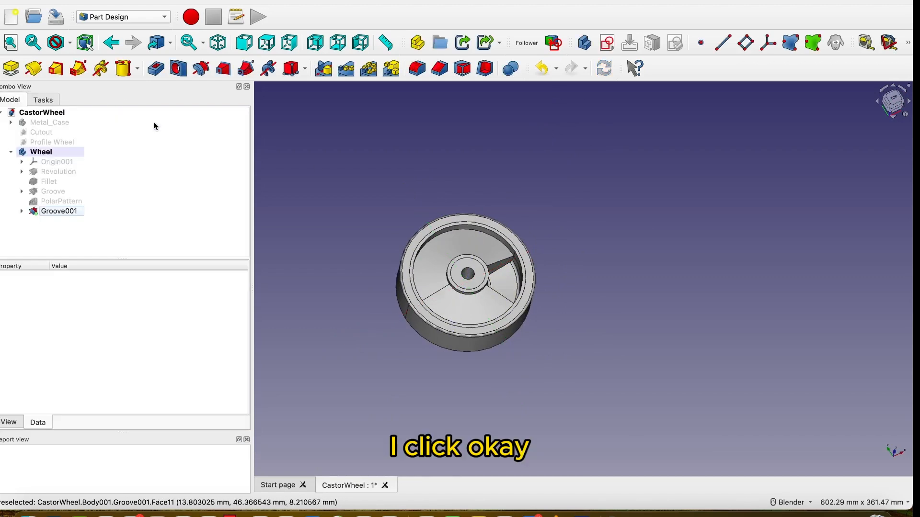
Step: Create a polar pattern of the second groove with 3 occurrences over 360° around the Base Z axis
click(58, 211)
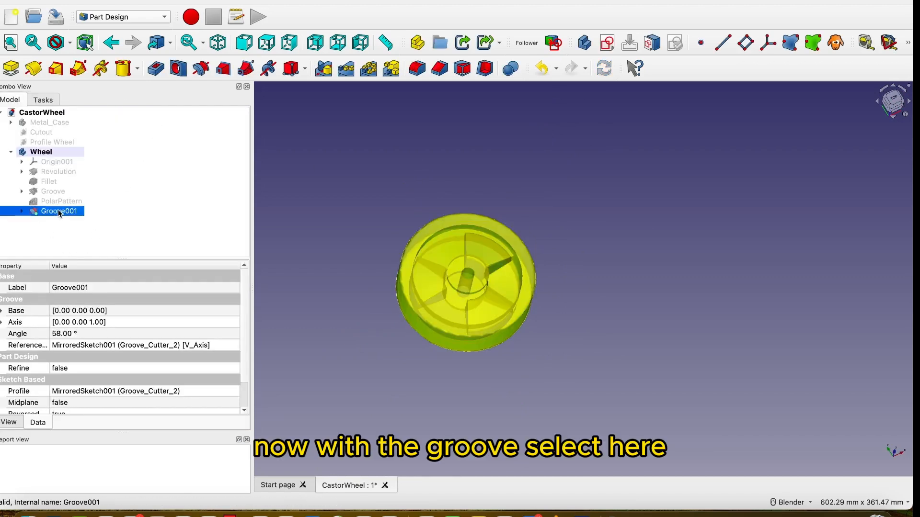
click(372, 70)
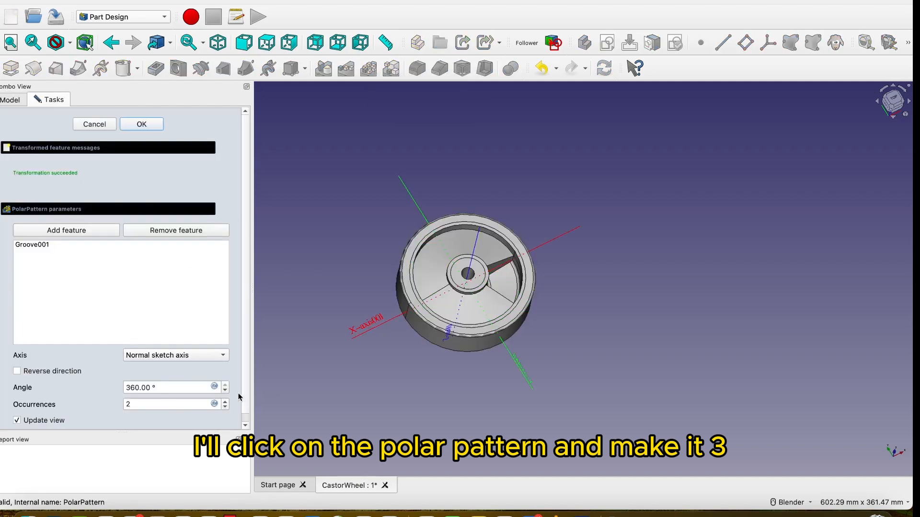
click(225, 403)
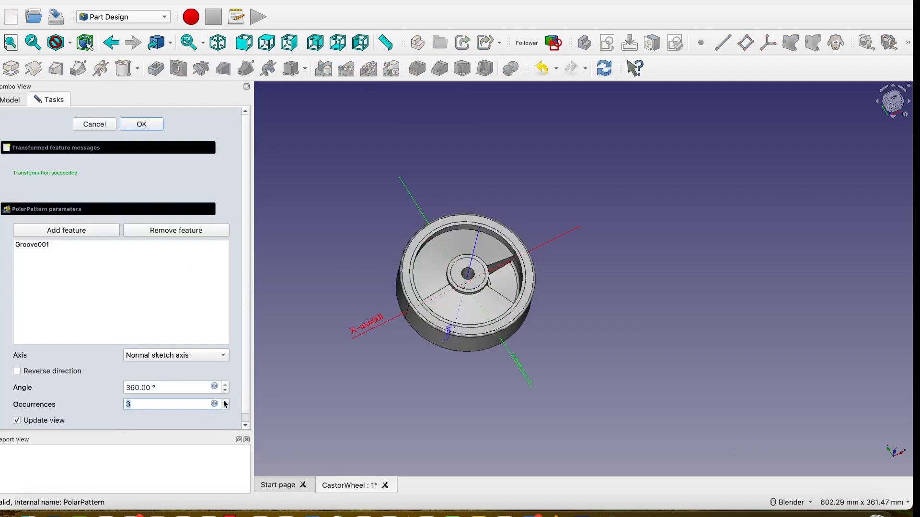
middle_drag(415, 374, 446, 319)
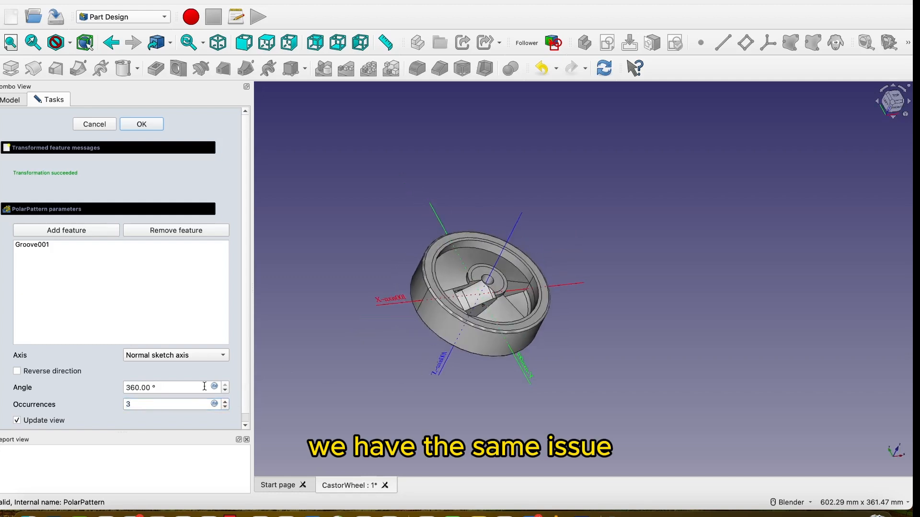
click(167, 362)
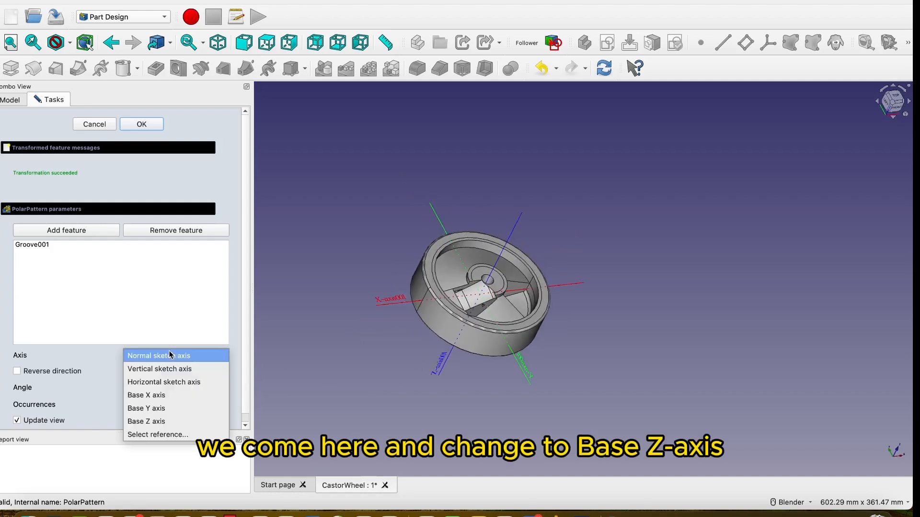
click(160, 422)
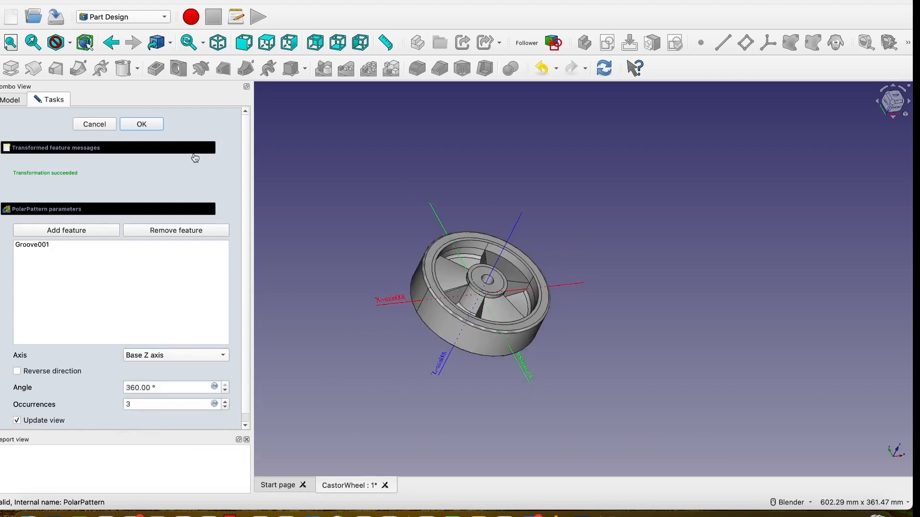
click(141, 124)
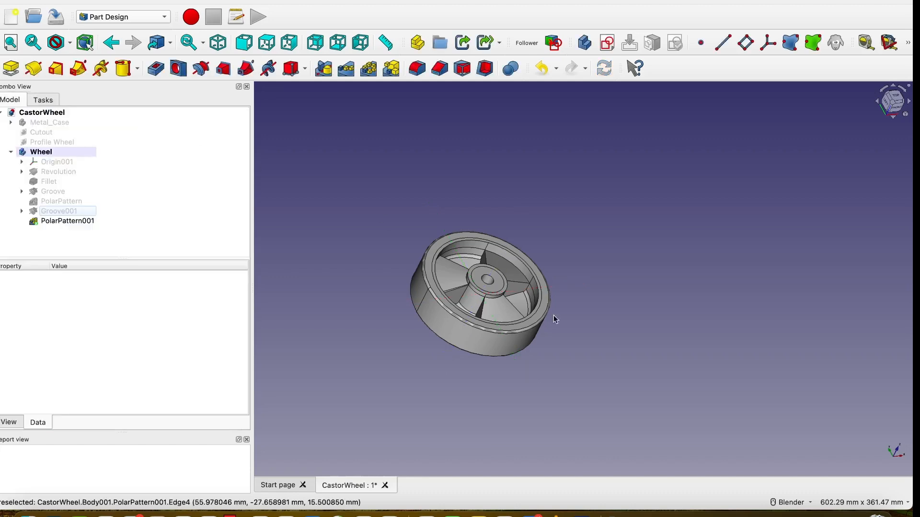
Step: Start a new sketch on the flat end face of the wheel's central hub
middle_drag(554, 318, 480, 323)
scroll(535, 312, up, 6)
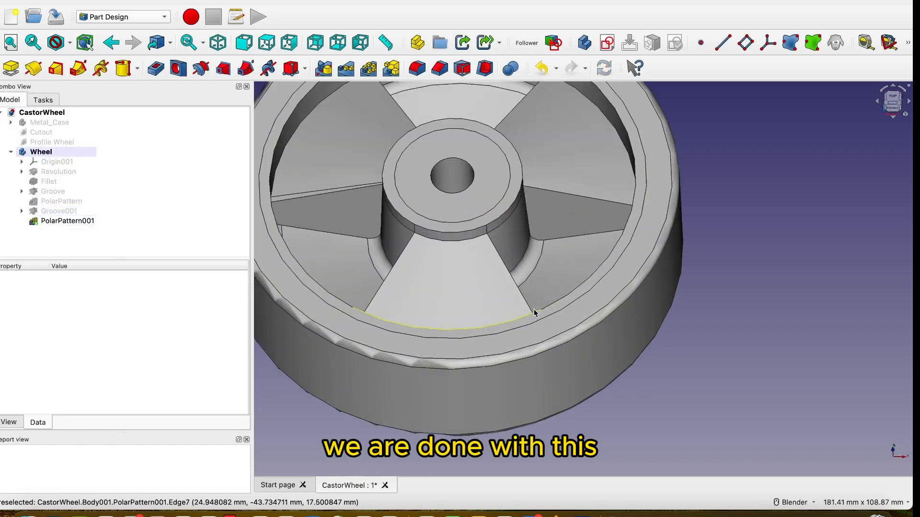
scroll(527, 320, down, 4)
middle_drag(529, 342, 505, 265)
scroll(505, 266, up, 2)
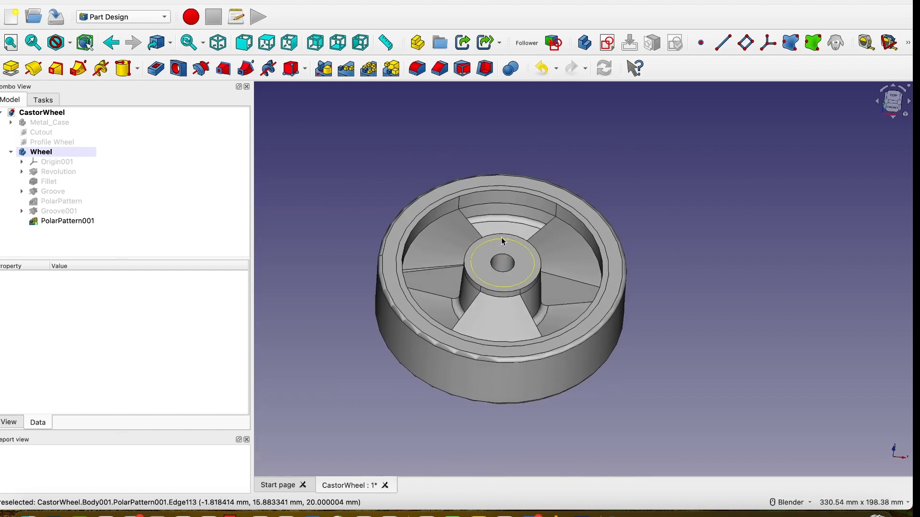
scroll(502, 241, up, 2)
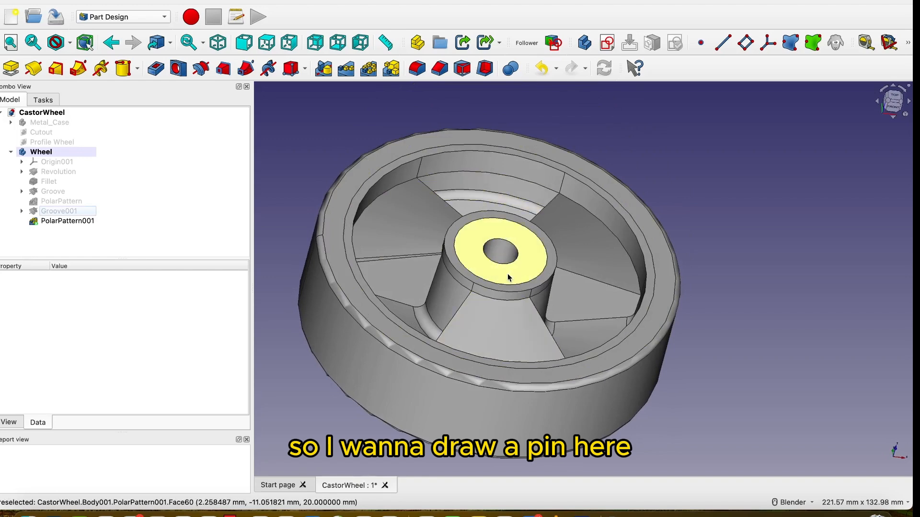
middle_drag(507, 274, 513, 242)
mouse_move(502, 273)
middle_down()
mouse_move(449, 363)
mouse_move(446, 345)
mouse_move(512, 272)
mouse_move(442, 396)
mouse_move(502, 274)
middle_up()
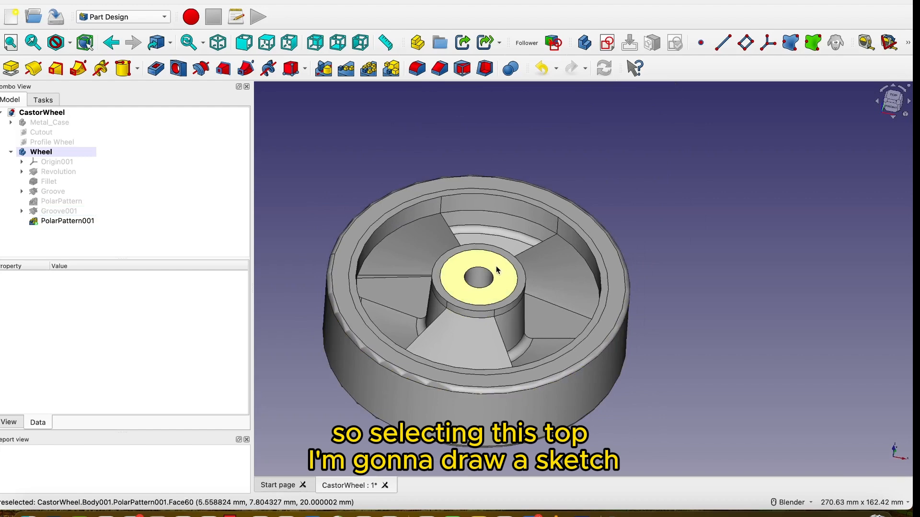
click(497, 270)
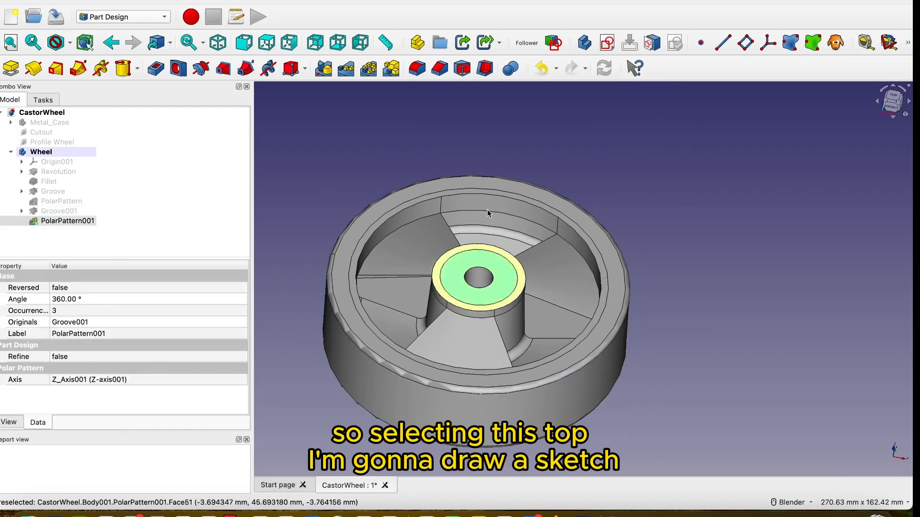
click(608, 44)
Step: Reference the hub's bore edge as external geometry and sketch a 6 mm radius circle from the origin touching that edge
shift+middle_drag(488, 274, 338, 240)
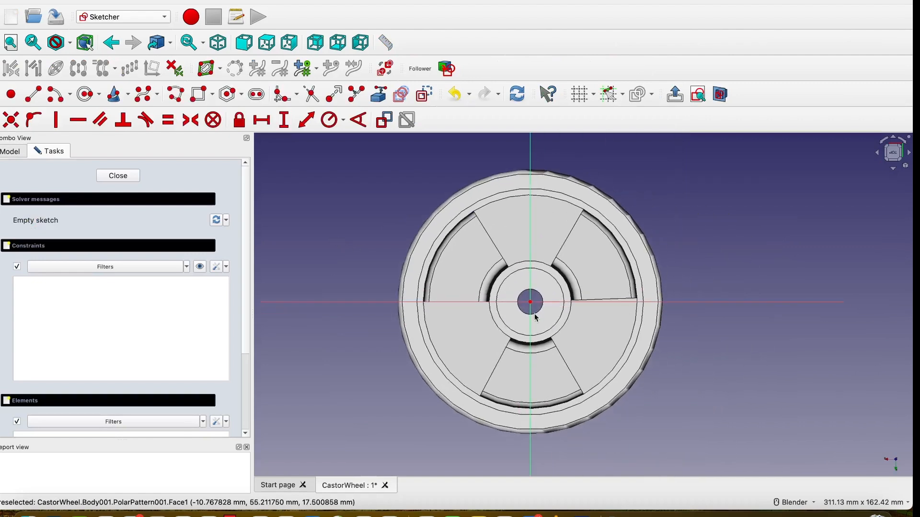
scroll(567, 316, up, 4)
scroll(508, 289, up, 4)
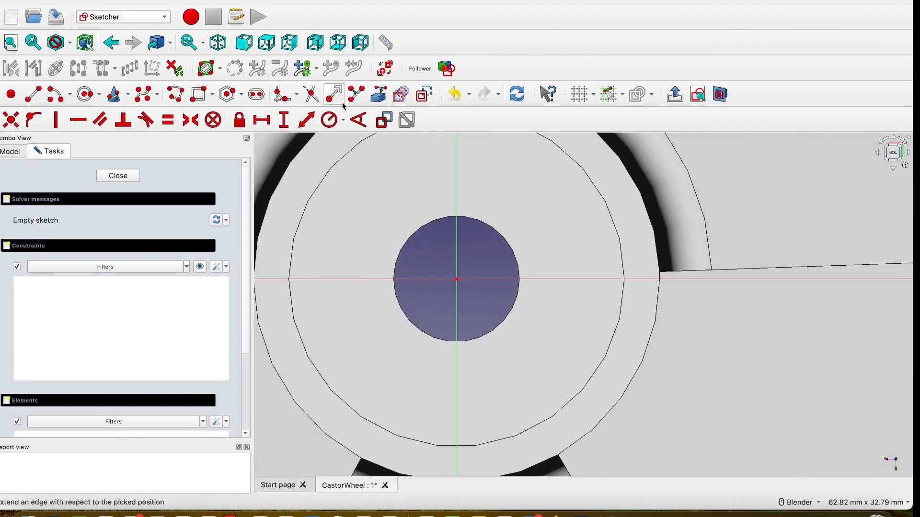
click(382, 99)
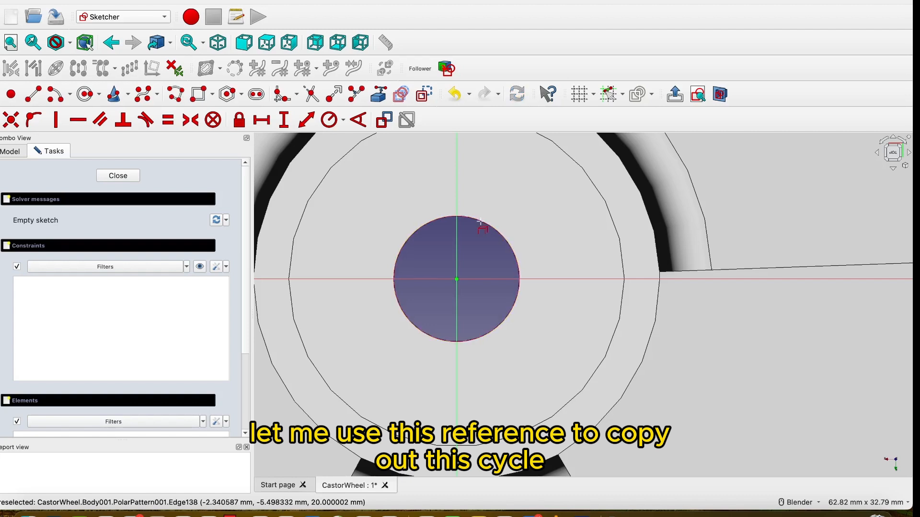
click(84, 95)
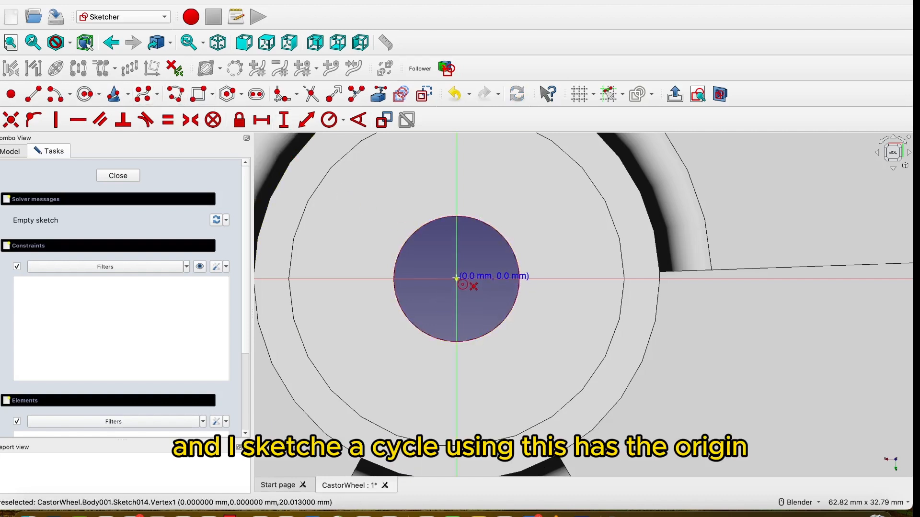
click(457, 280)
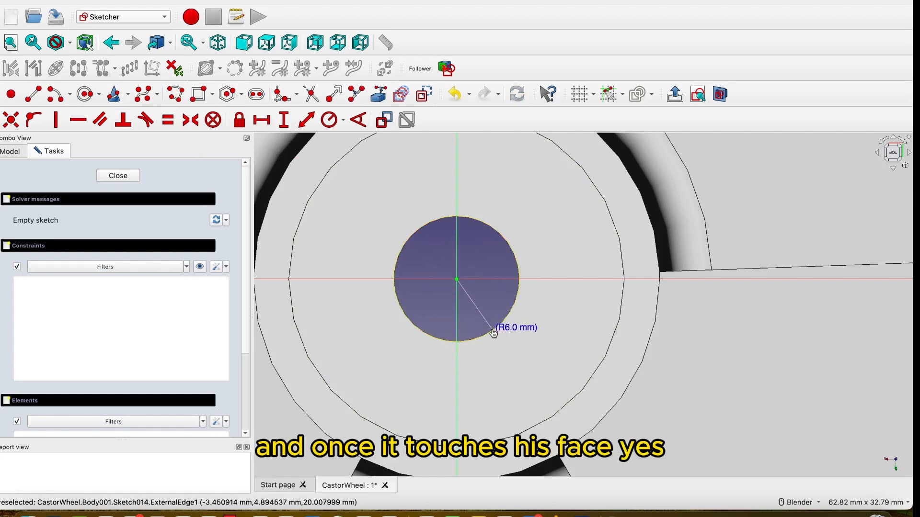
click(493, 334)
Step: From the top view, sketch a second circle of about 3.4 mm radius inside the bore, around its centre
scroll(495, 330, down, 5)
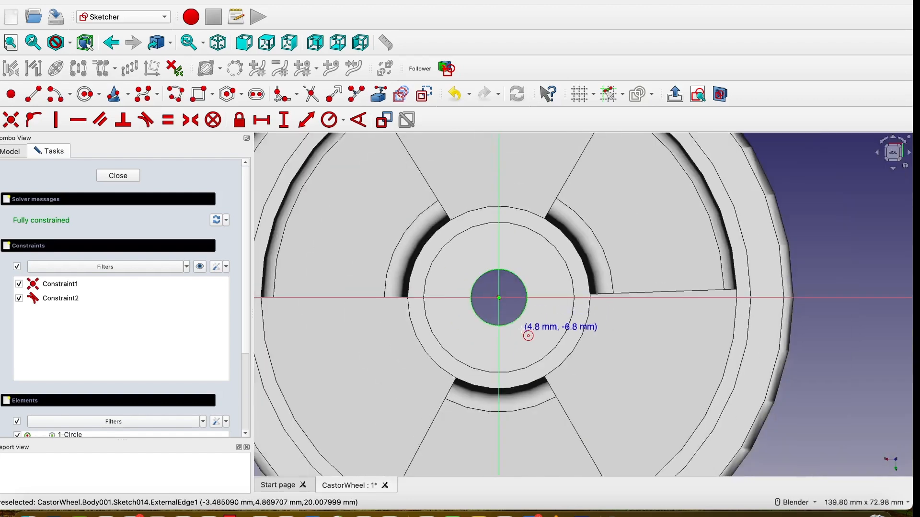
mouse_move(527, 326)
middle_down()
mouse_move(528, 288)
mouse_move(518, 322)
middle_up()
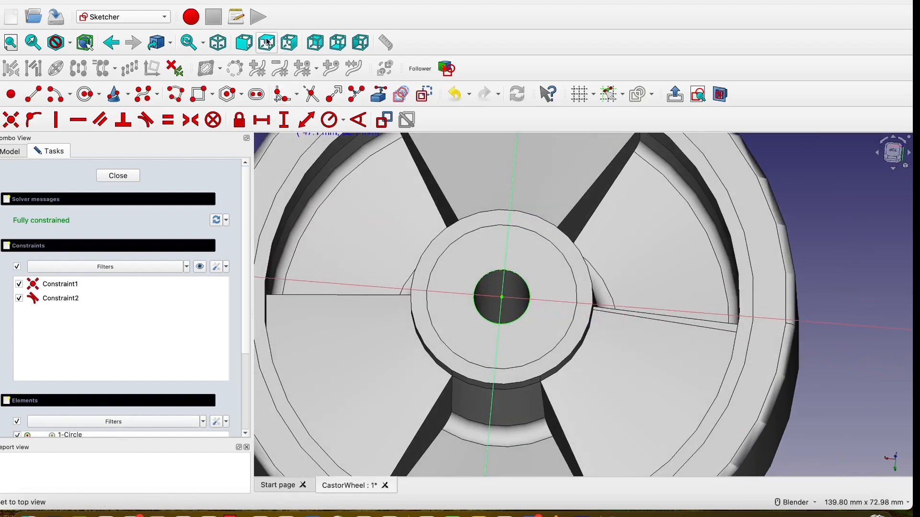
click(245, 46)
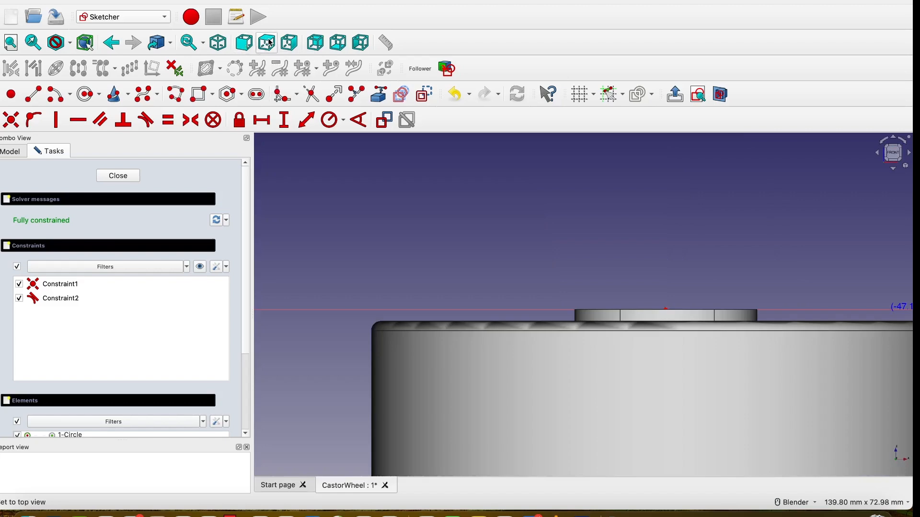
click(269, 43)
scroll(680, 320, up, 3)
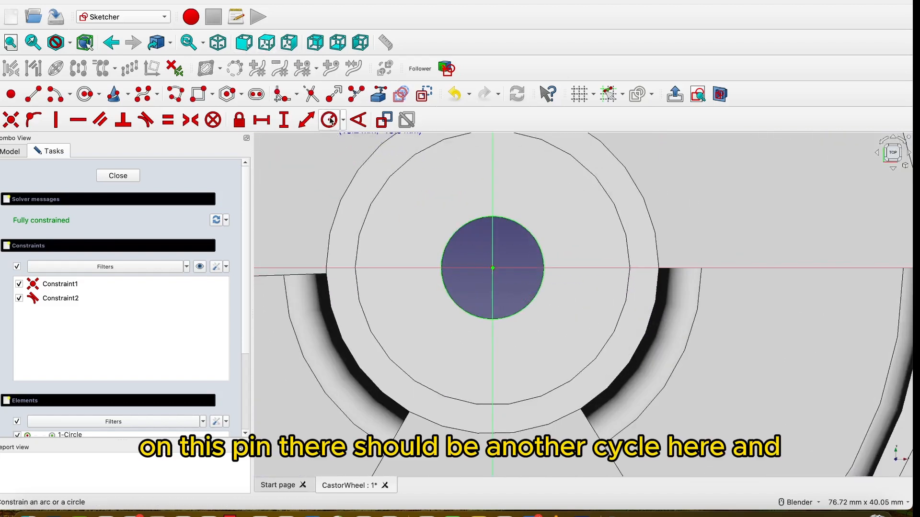
click(85, 93)
scroll(488, 284, up, 2)
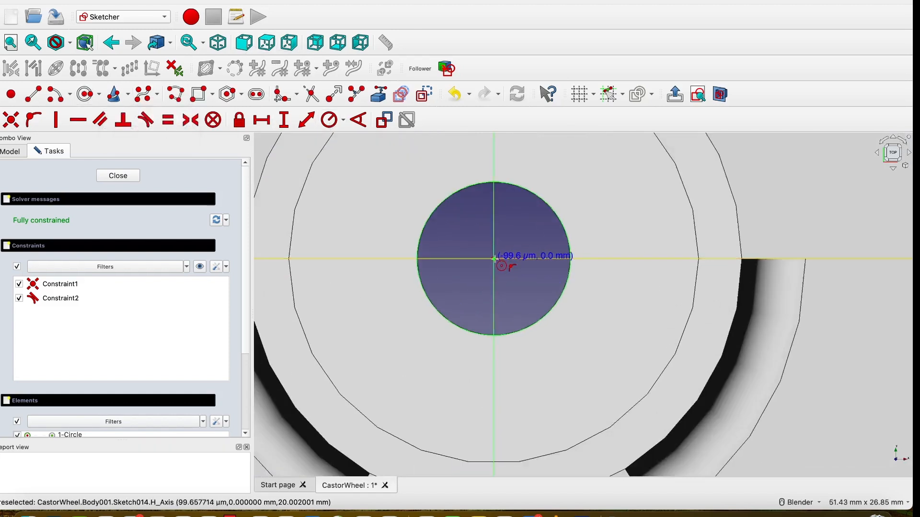
click(494, 259)
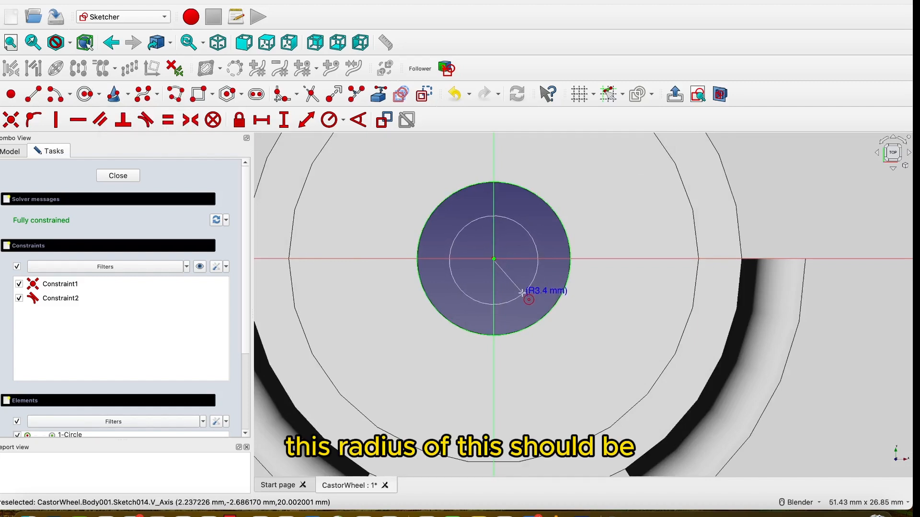
click(522, 292)
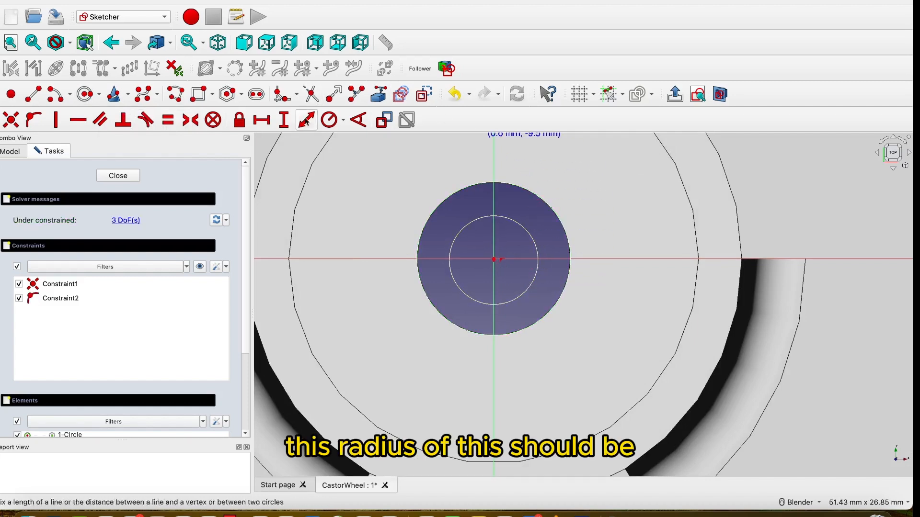
Step: Constrain the inner circle's radius to 4 mm
click(325, 119)
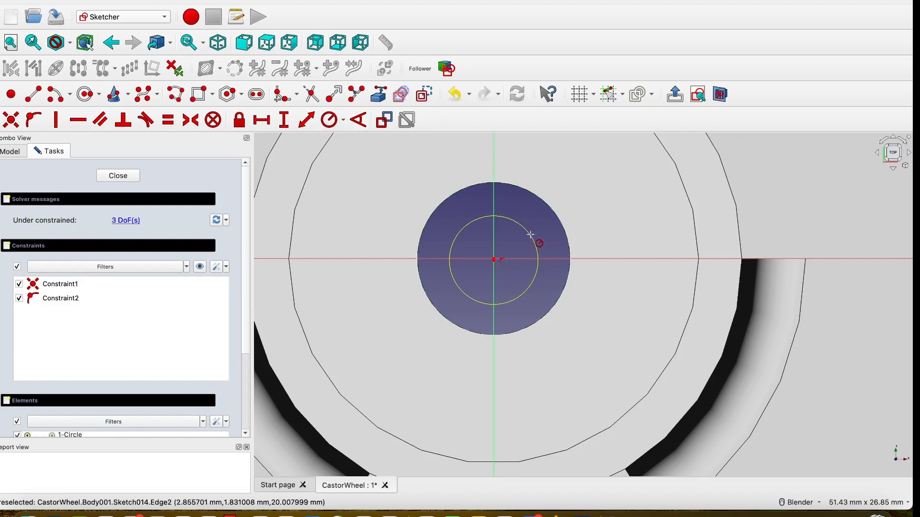
click(531, 234)
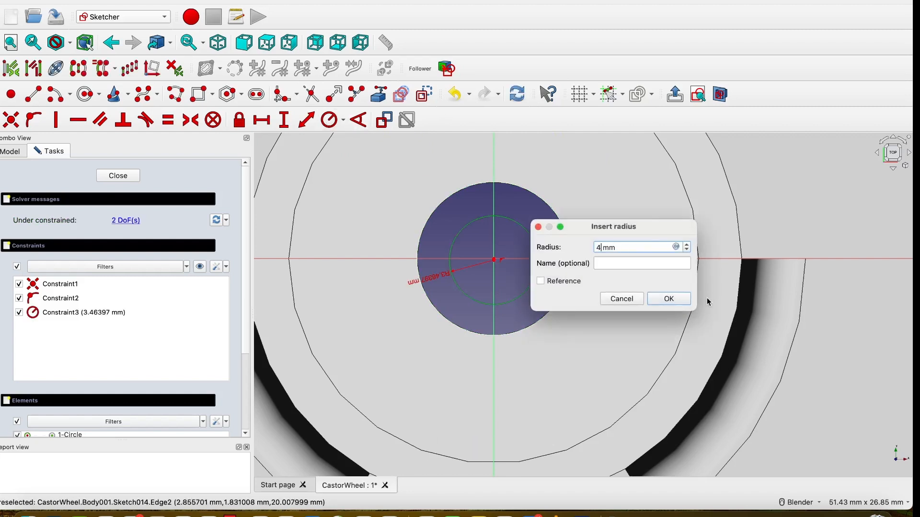
click(669, 299)
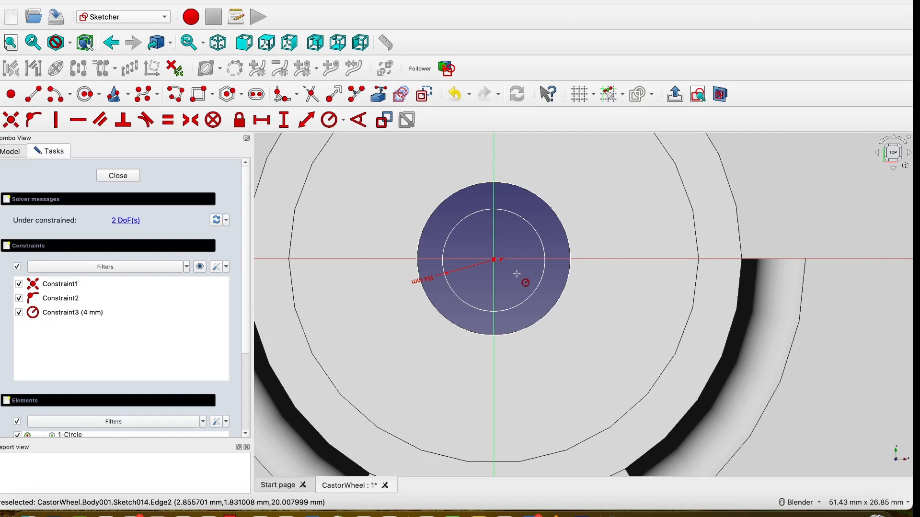
key(Escape)
Step: Make the inner circle's centre point coincident with the sketch origin
scroll(497, 261, up, 5)
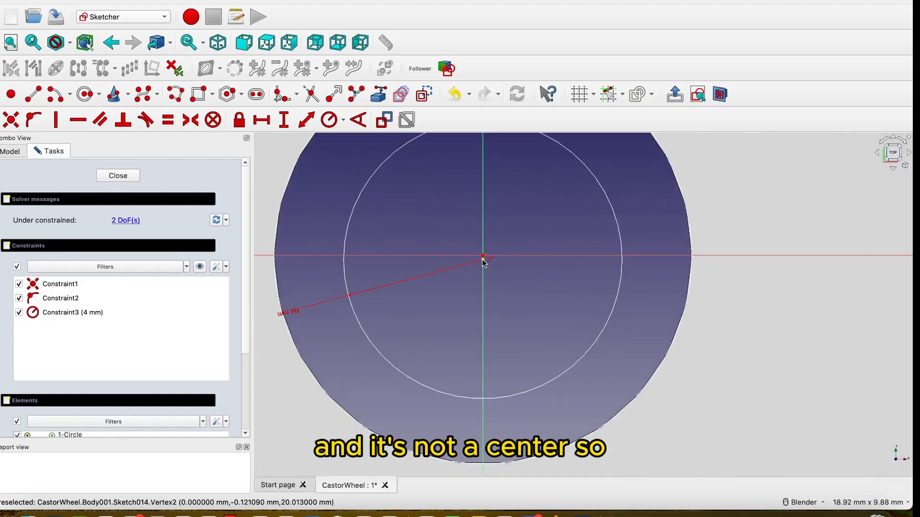
scroll(484, 263, up, 3)
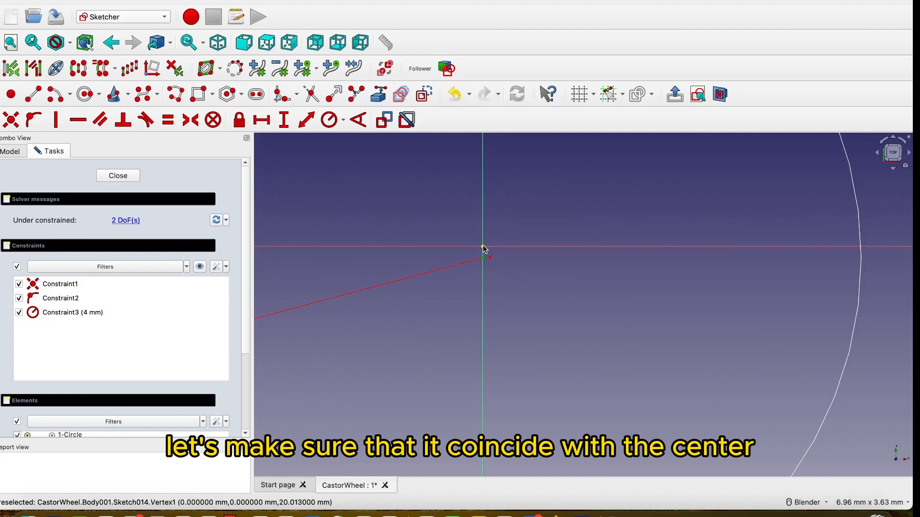
scroll(557, 284, down, 4)
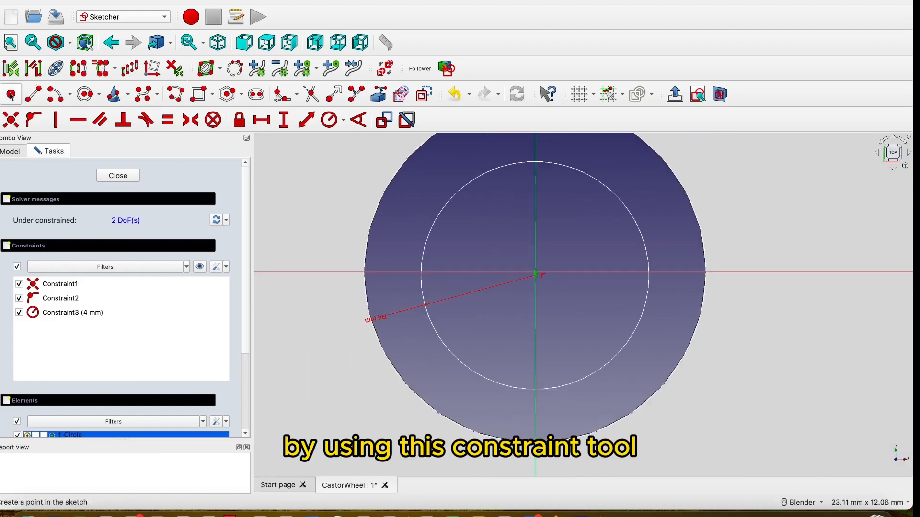
click(7, 120)
scroll(523, 206, down, 3)
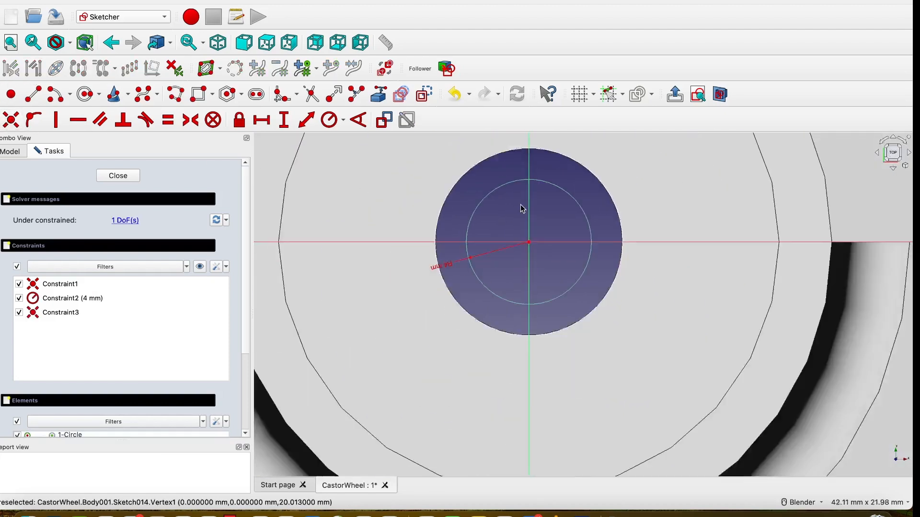
Step: Close the pin sketch on the wheel's hub and clear the selection
mouse_move(550, 235)
middle_down()
mouse_move(553, 199)
mouse_move(567, 207)
mouse_move(542, 244)
mouse_move(487, 211)
mouse_move(581, 226)
mouse_move(577, 254)
mouse_move(494, 263)
mouse_move(487, 243)
mouse_move(501, 241)
middle_up()
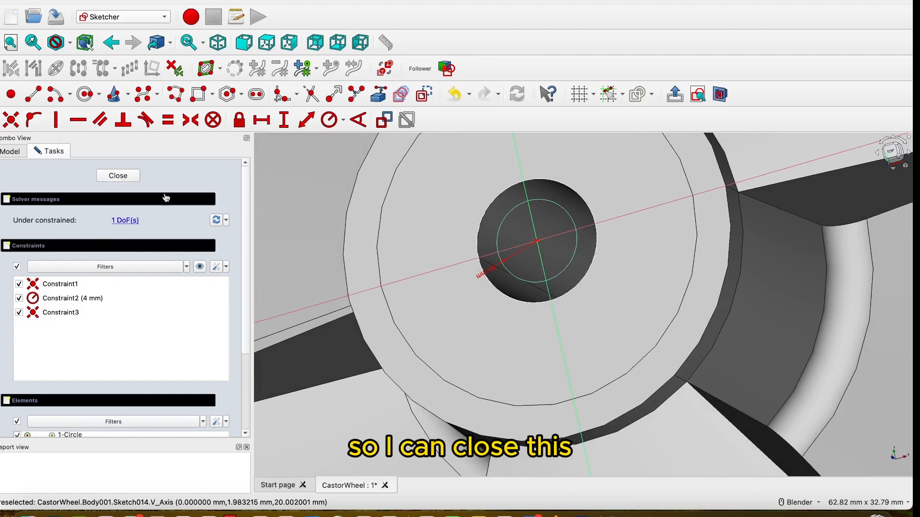
click(129, 176)
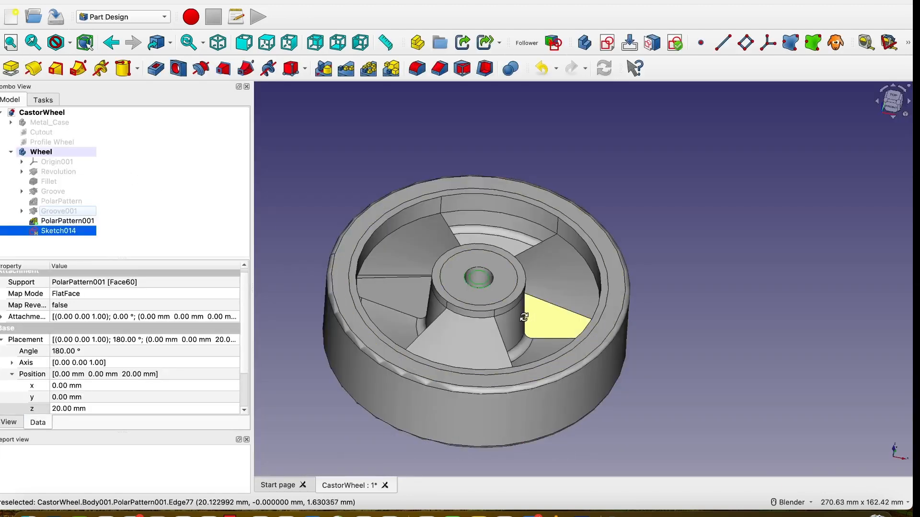
mouse_move(533, 318)
middle_down()
mouse_move(443, 328)
mouse_move(462, 276)
mouse_move(465, 296)
middle_up()
scroll(462, 277, up, 3)
scroll(462, 277, down, 3)
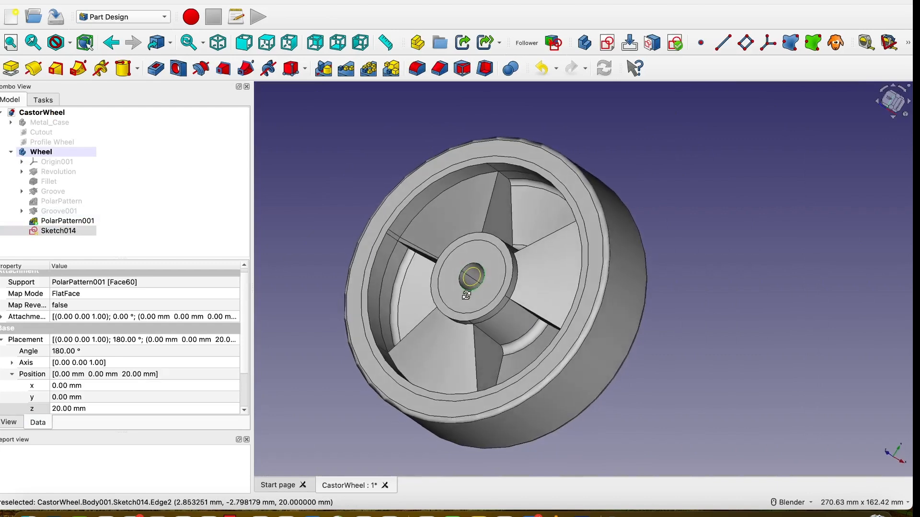
click(335, 152)
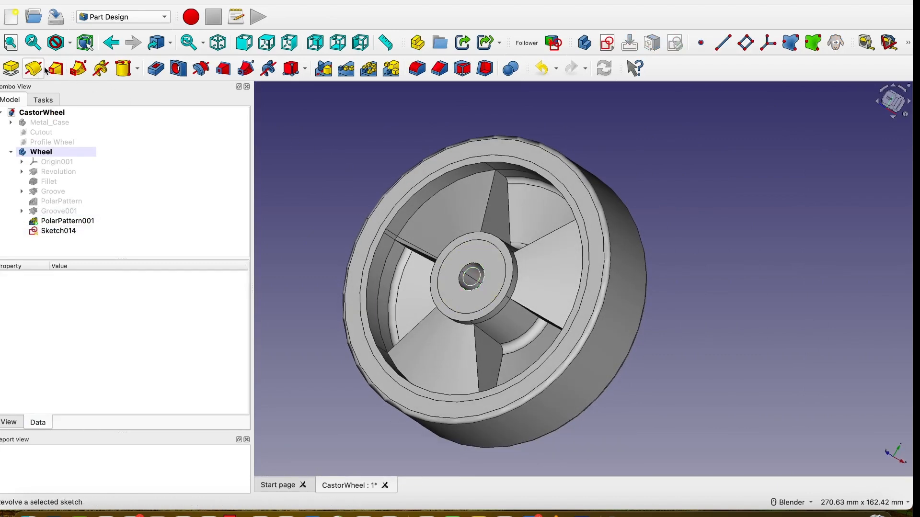
Step: Create an Additive Pipe from the concentric-circle sketch, sweeping it along the straight edge inside the wheel's hub bore
click(74, 72)
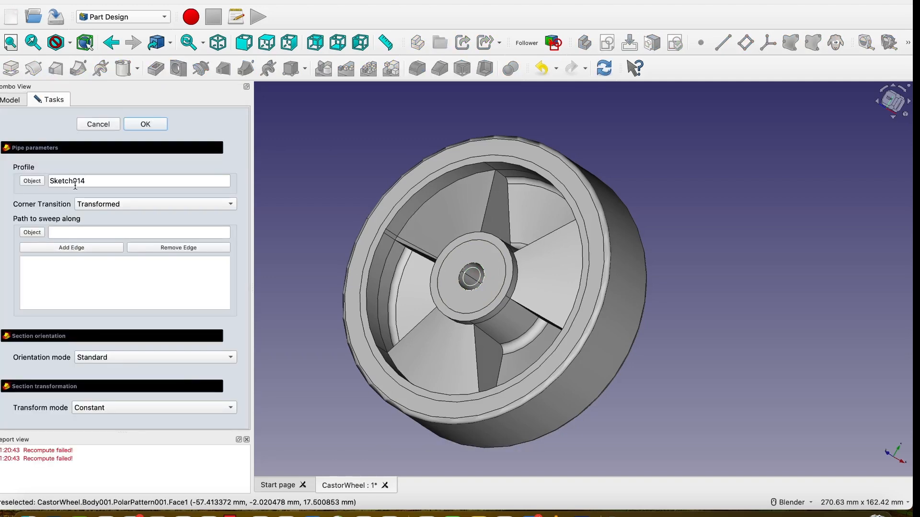
scroll(467, 291, up, 6)
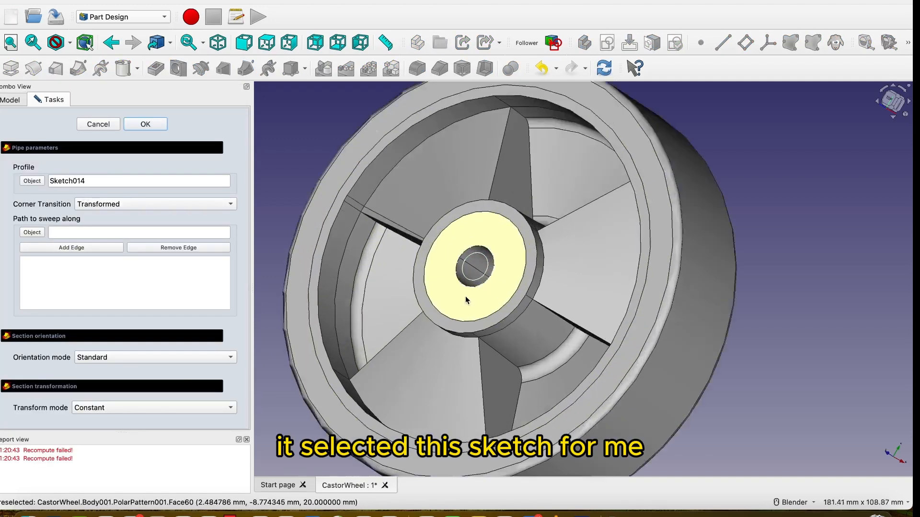
click(66, 250)
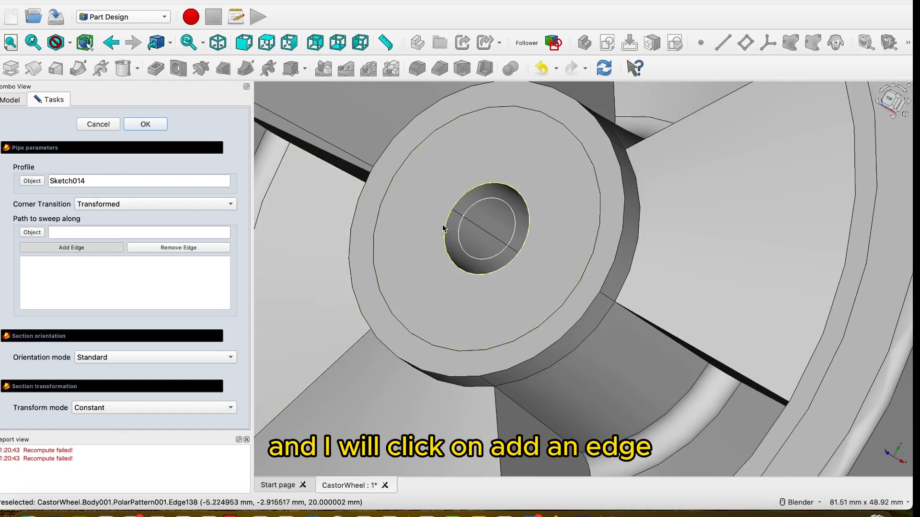
click(491, 237)
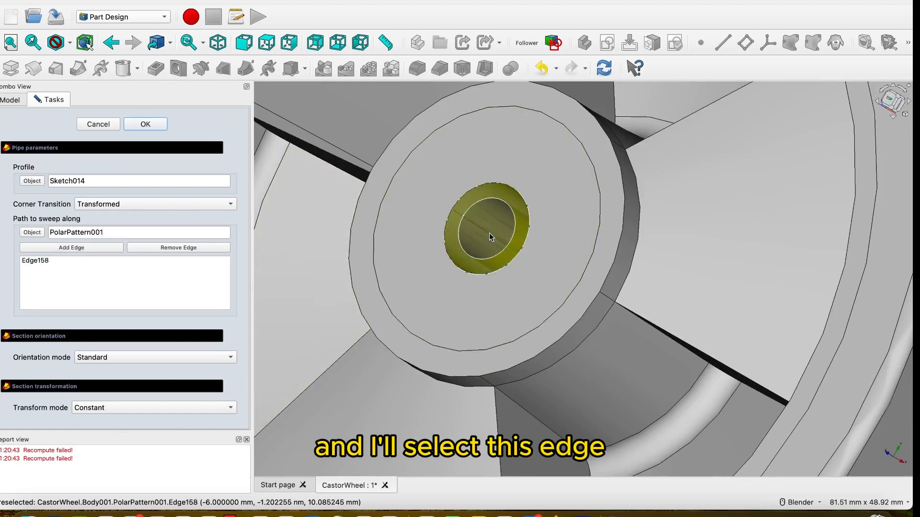
scroll(491, 237, down, 5)
middle_drag(492, 237, 558, 255)
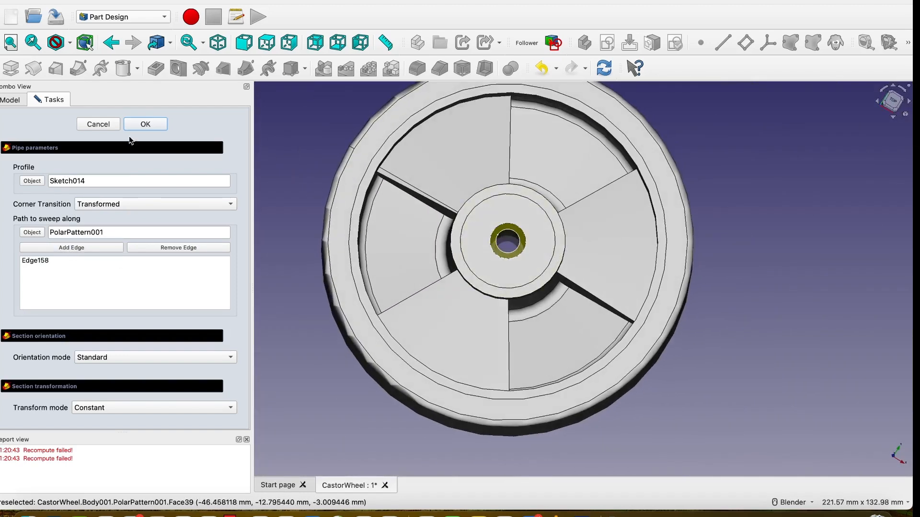
click(157, 127)
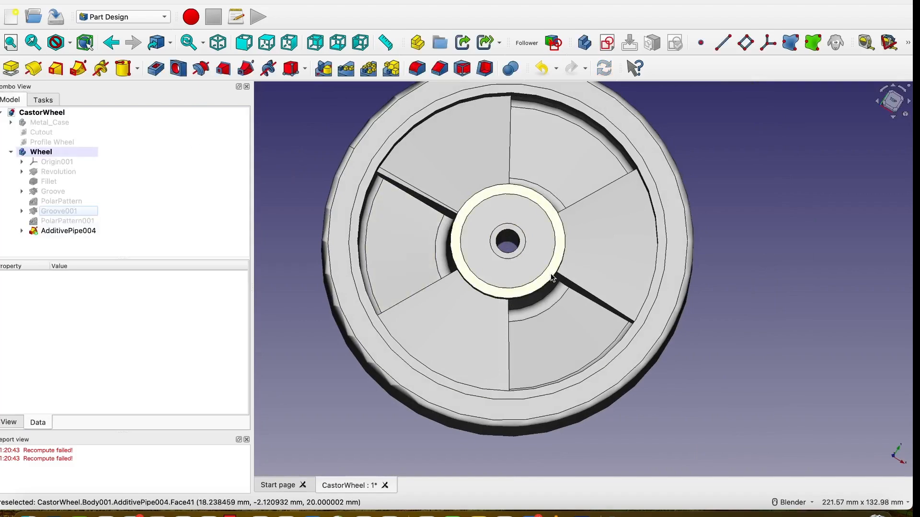
mouse_move(503, 225)
middle_down()
mouse_move(500, 218)
mouse_move(496, 227)
middle_up()
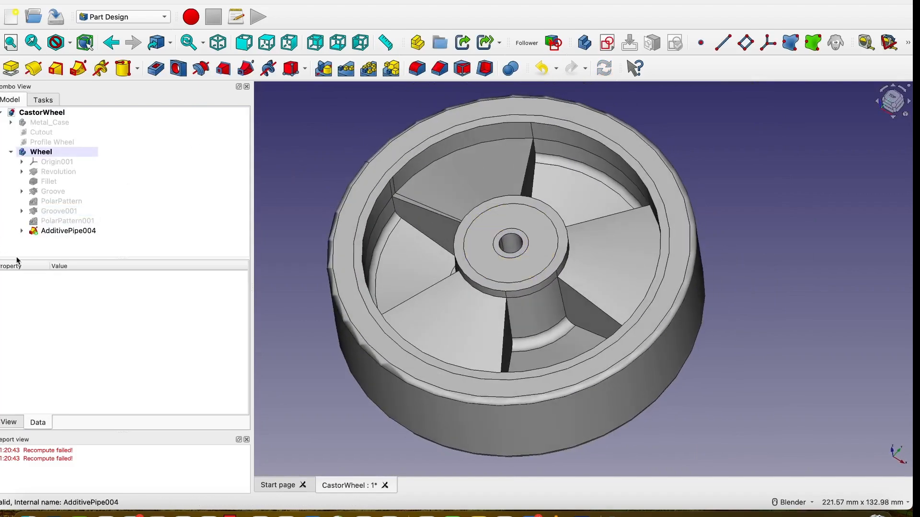